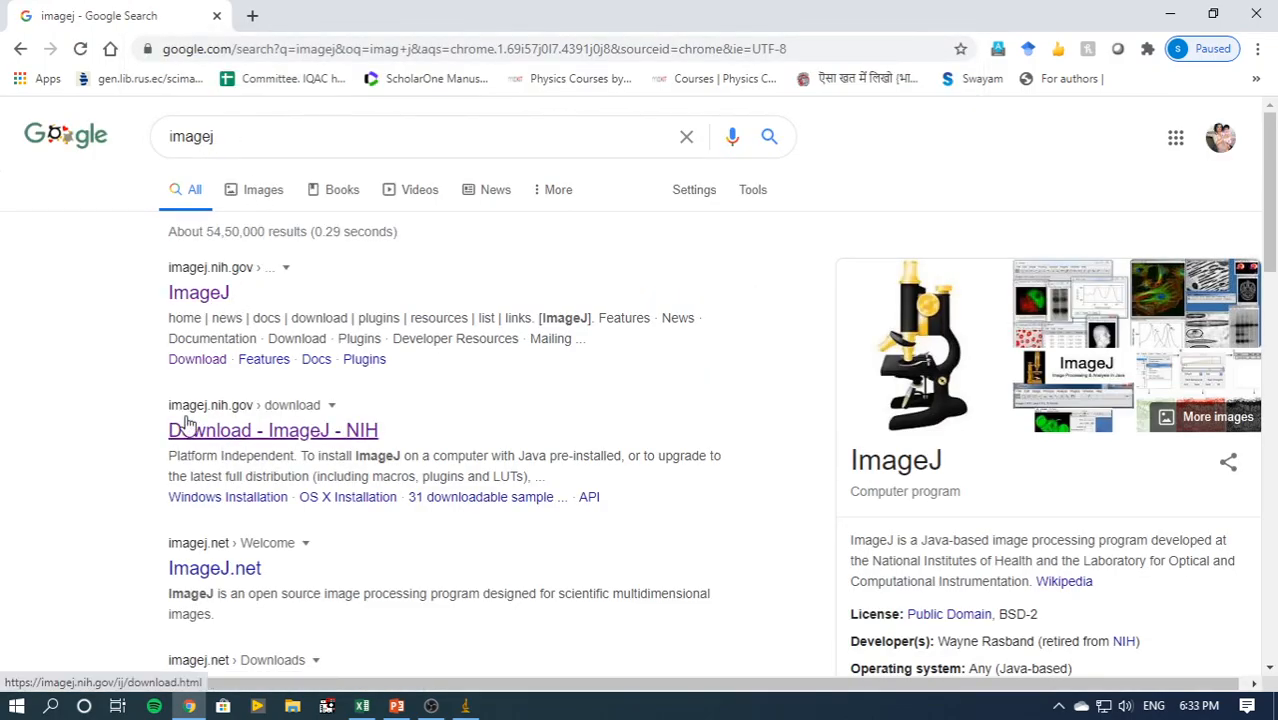
Switch to ImageJ and open the file image j.jpg from the Desktop
left_click(250, 430)
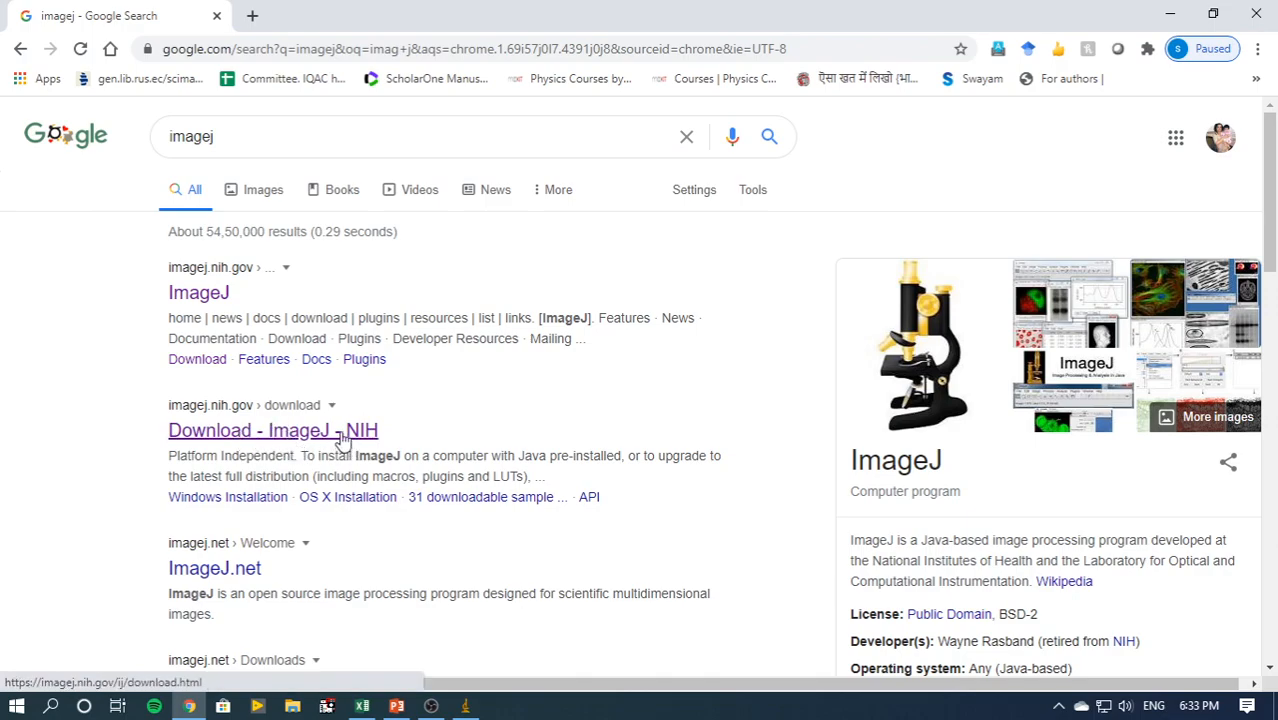
left_click(1173, 14)
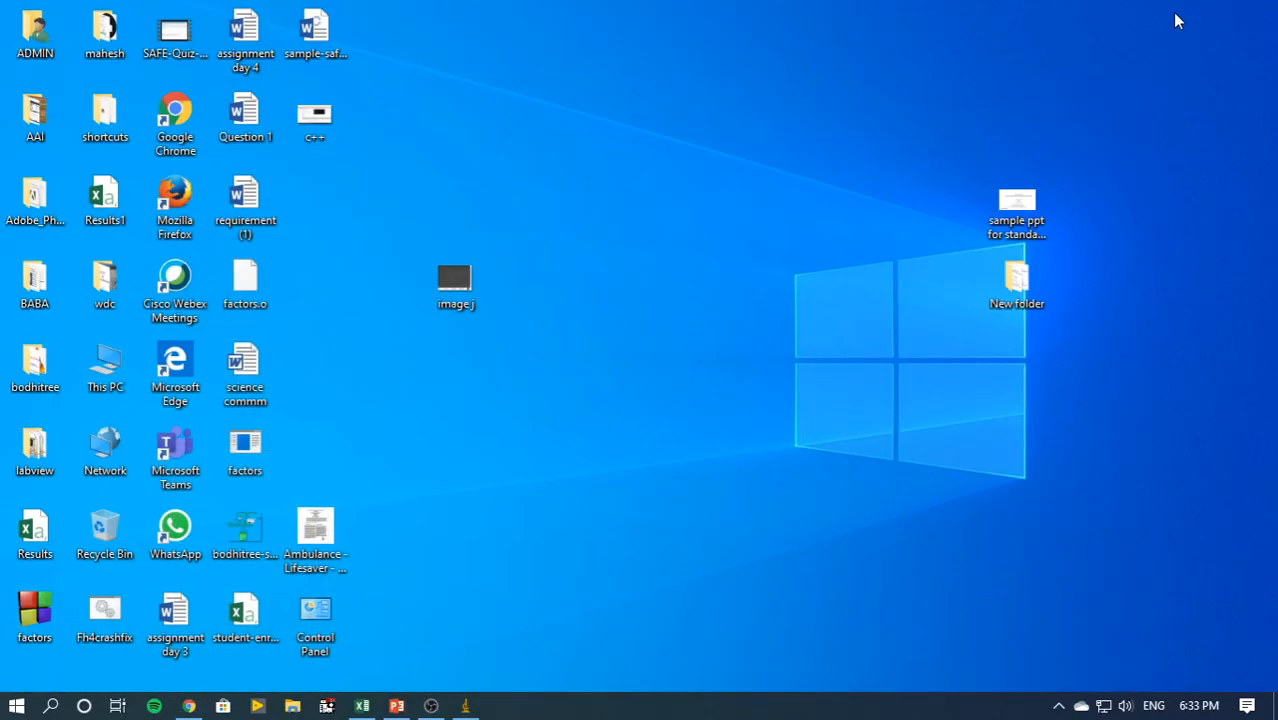
left_click(467, 706)
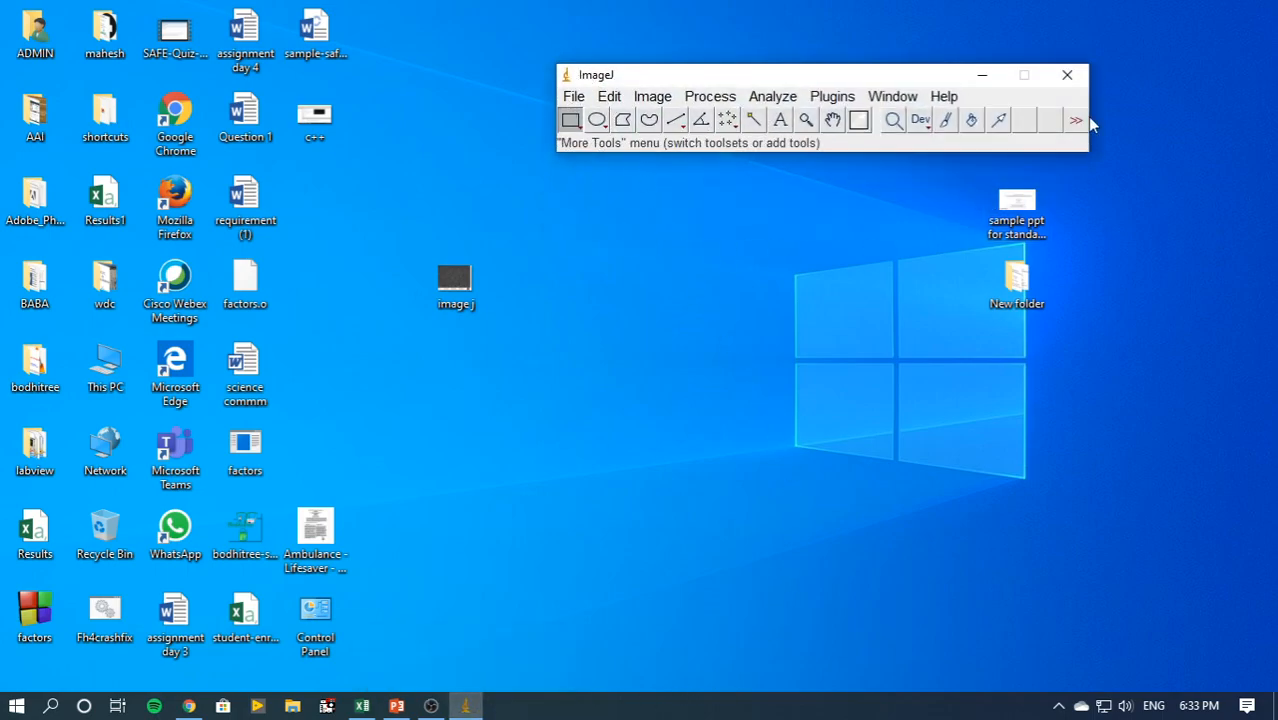
left_click(574, 98)
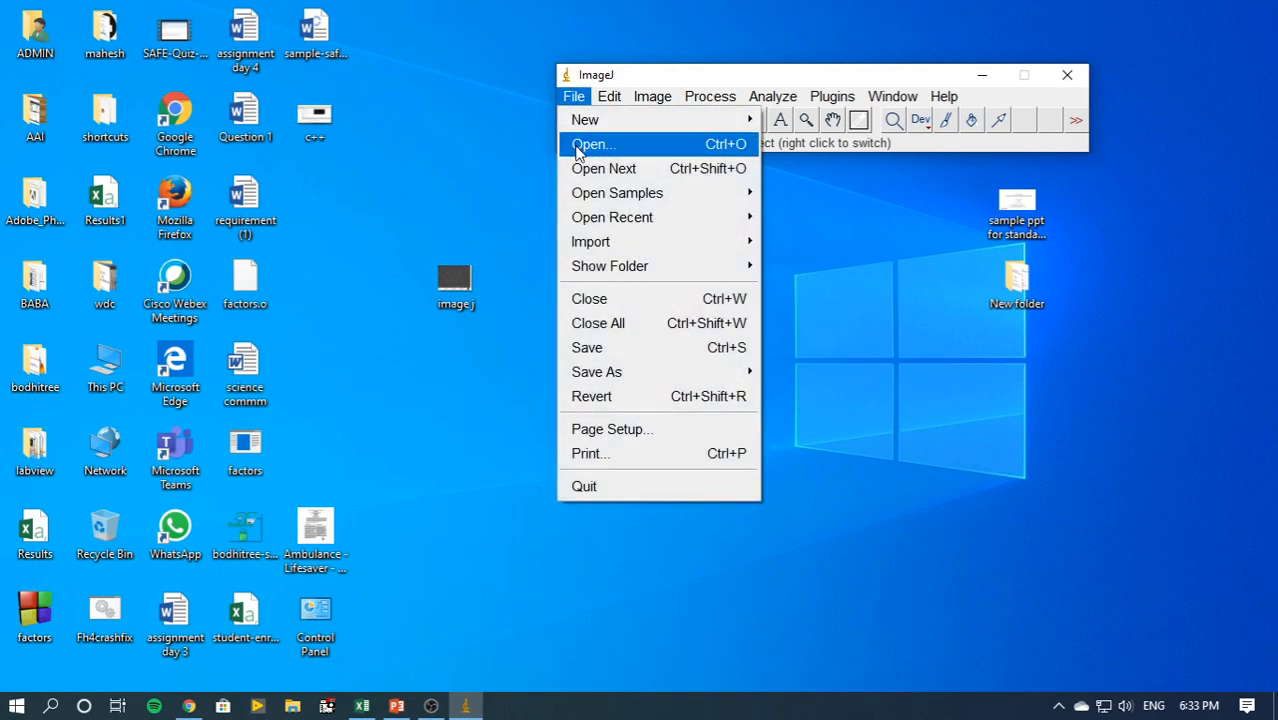
left_click(576, 146)
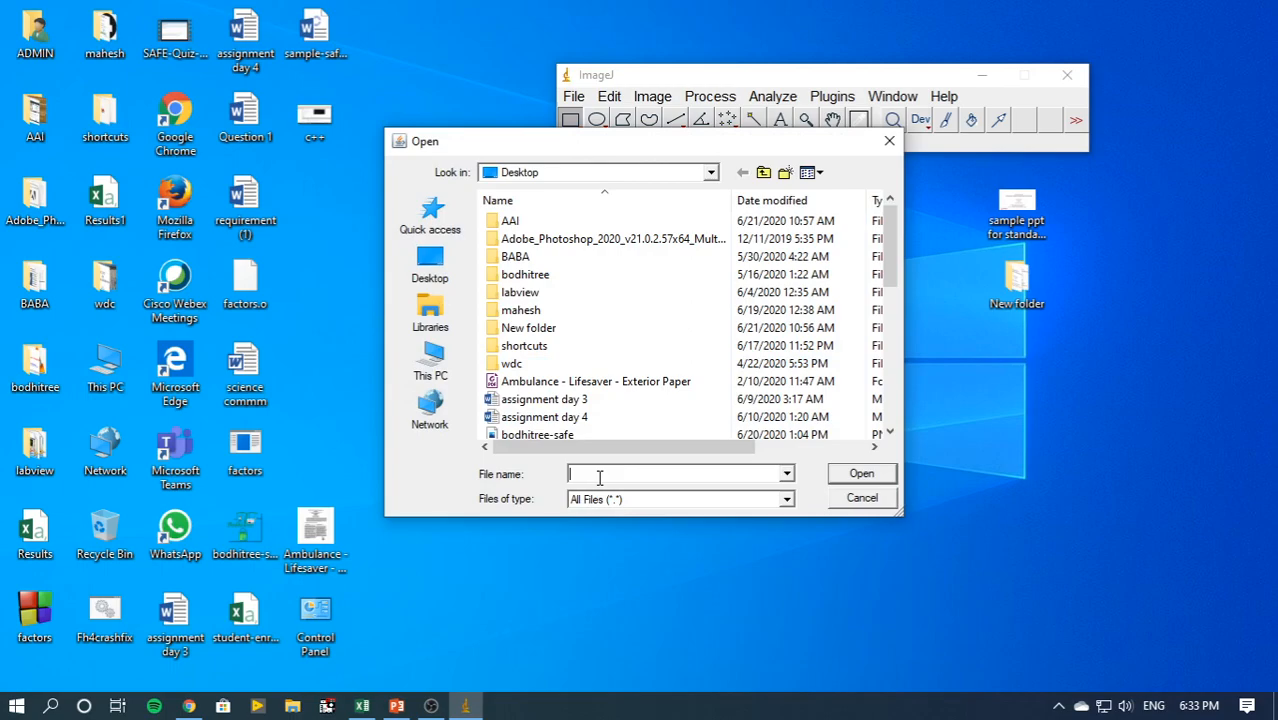
type("image")
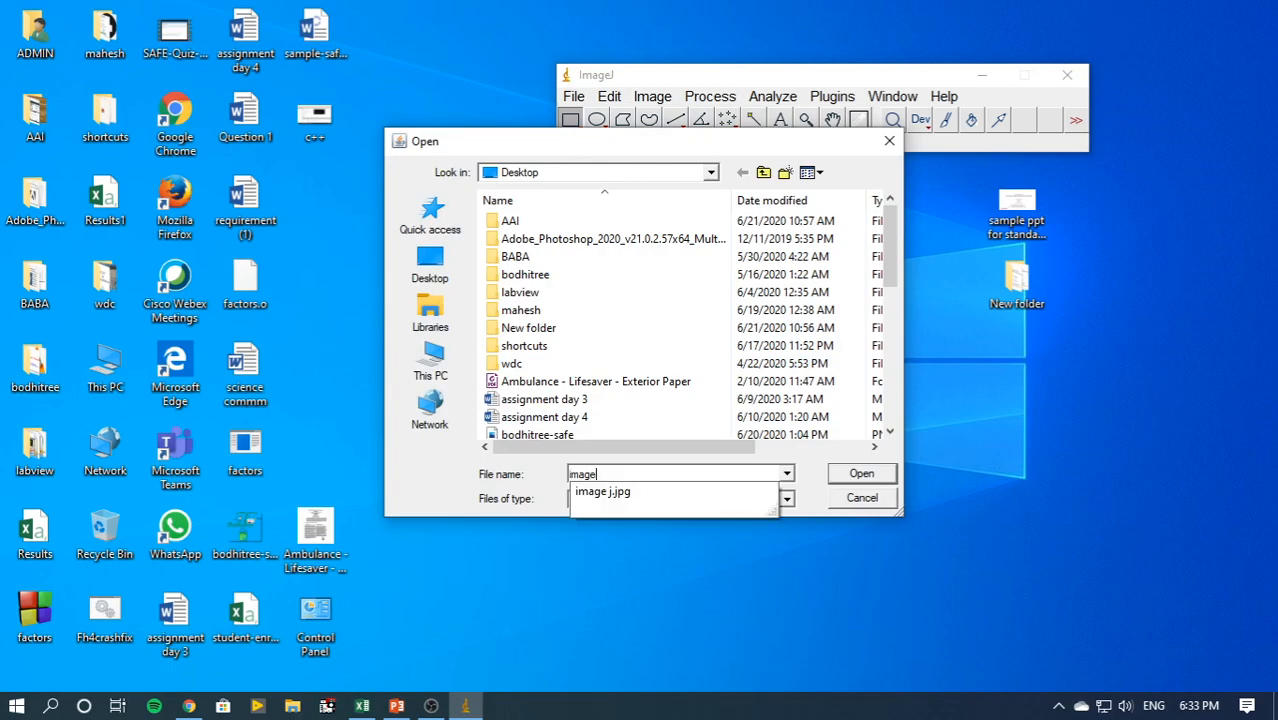
left_click(607, 505)
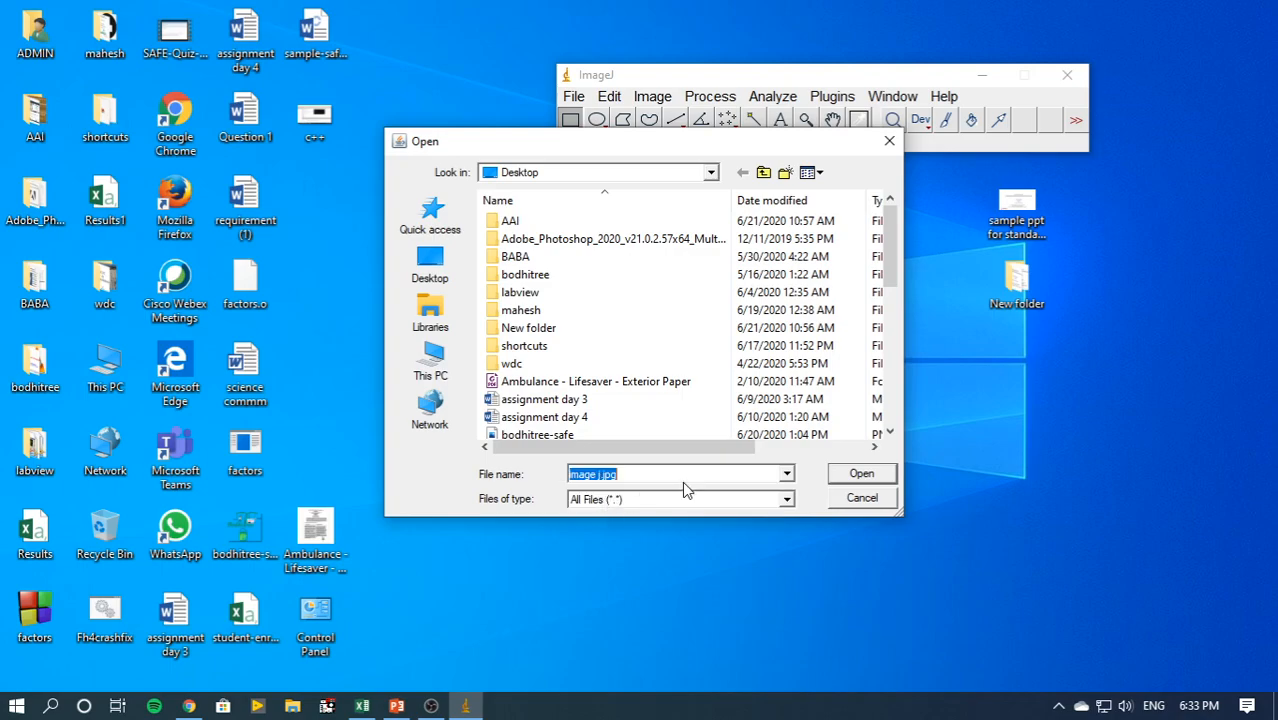
left_click(855, 476)
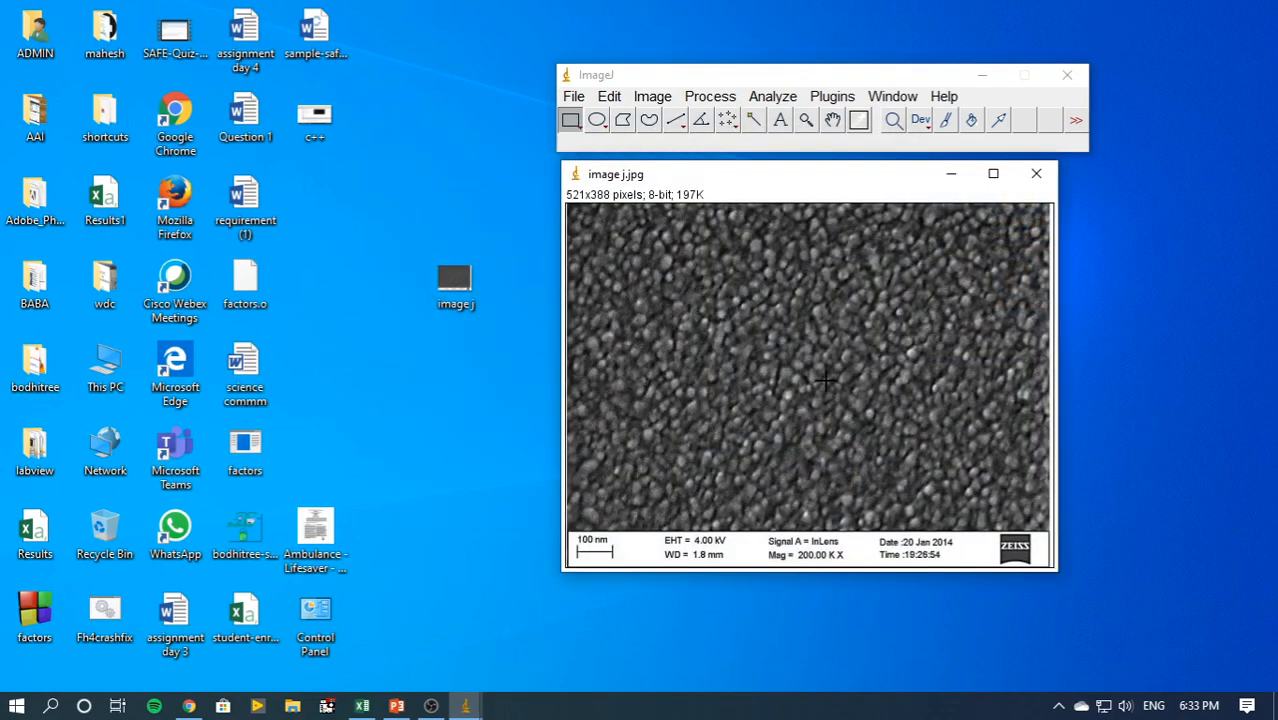
left_click_drag(770, 180, 622, 203)
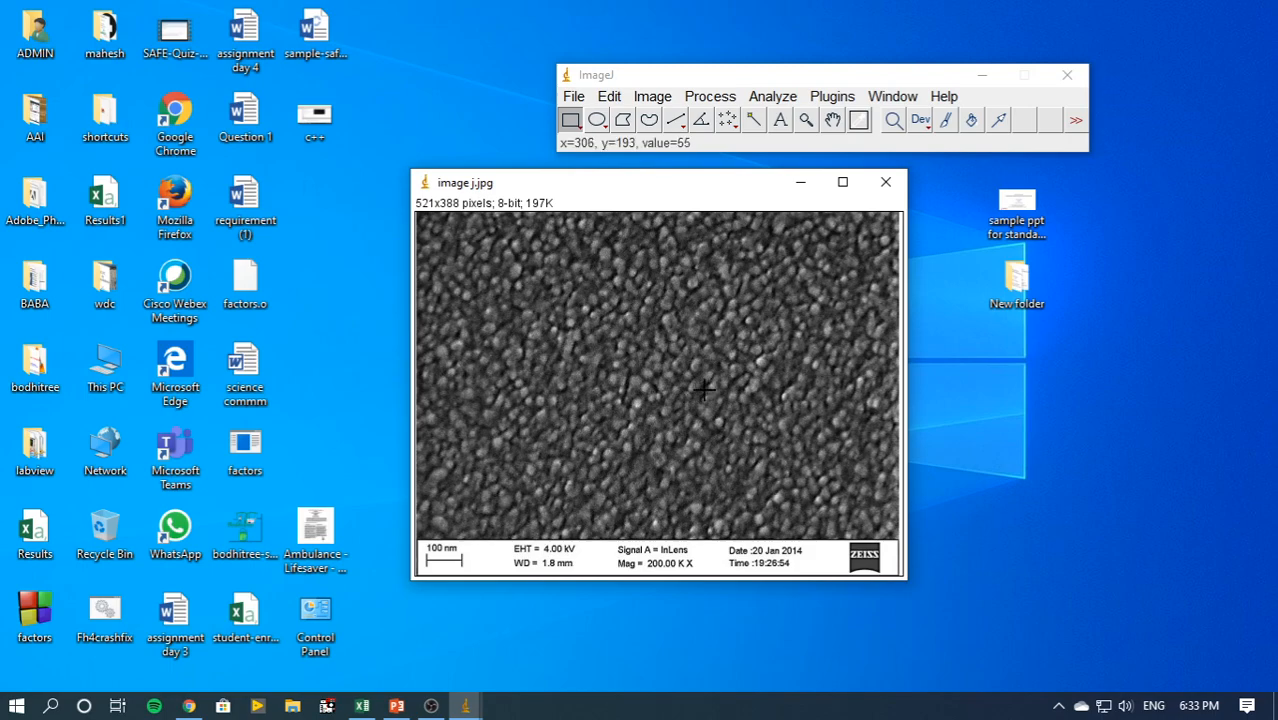
Remove any existing scale from the image in the Set Scale settings
left_click(772, 97)
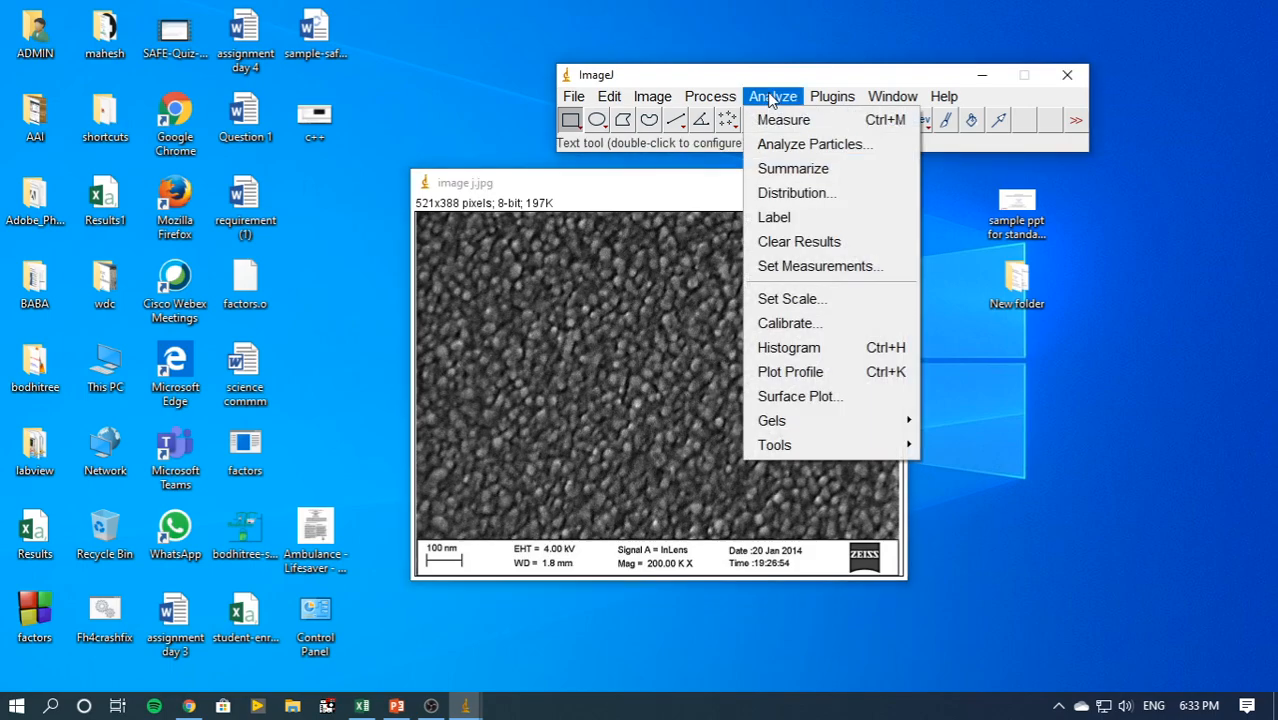
left_click(797, 298)
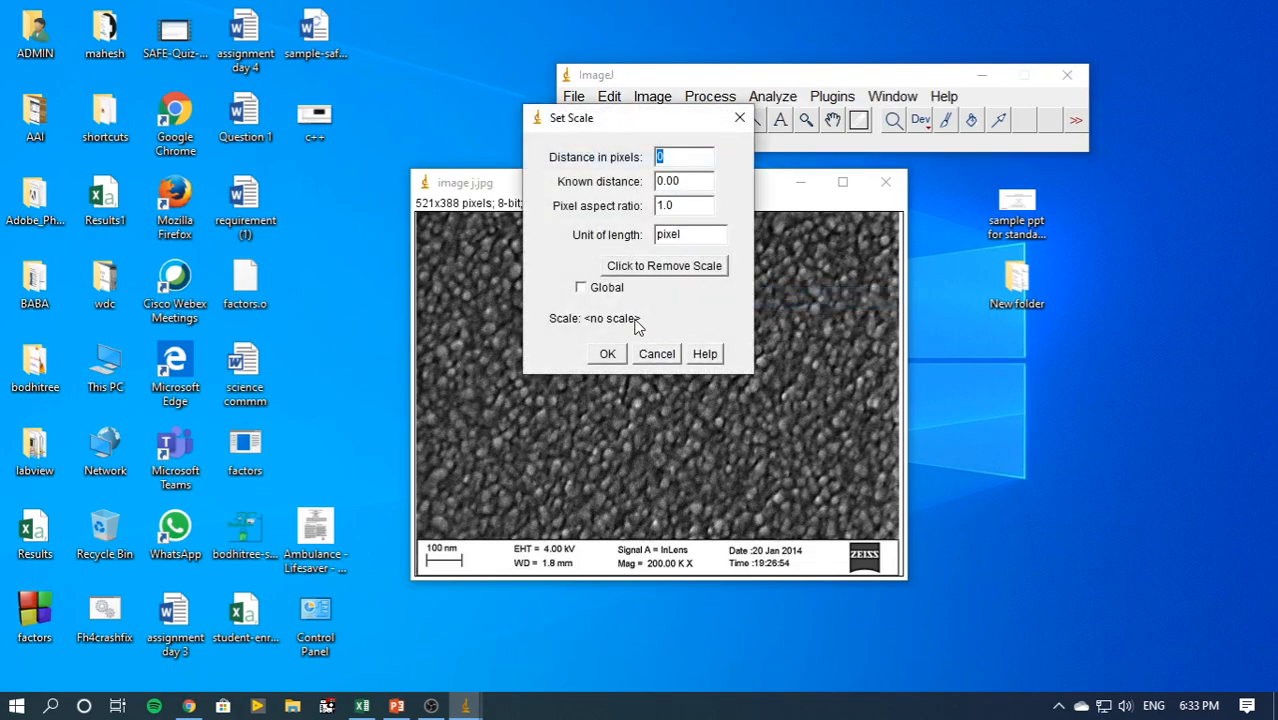
left_click(650, 267)
left_click(617, 358)
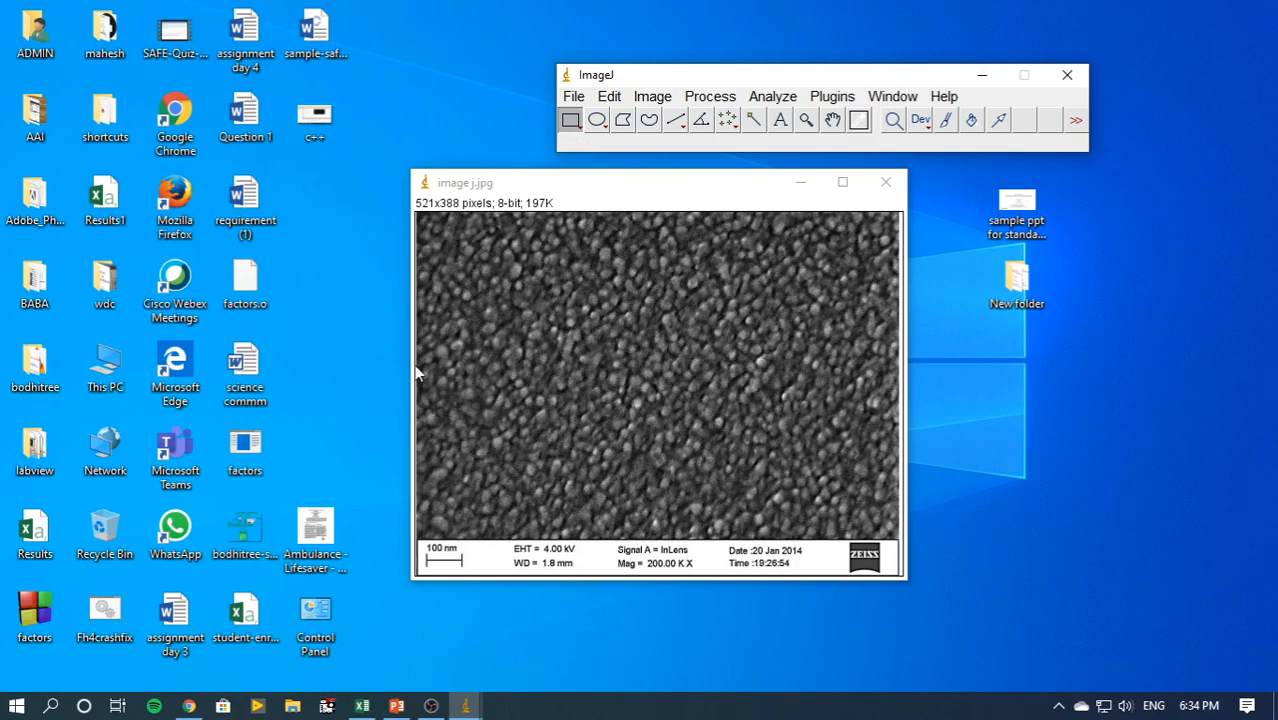
Trace the 100 nm scale bar with a straight line about 38 pixels long and set its known distance to 100 nm
left_click(672, 124)
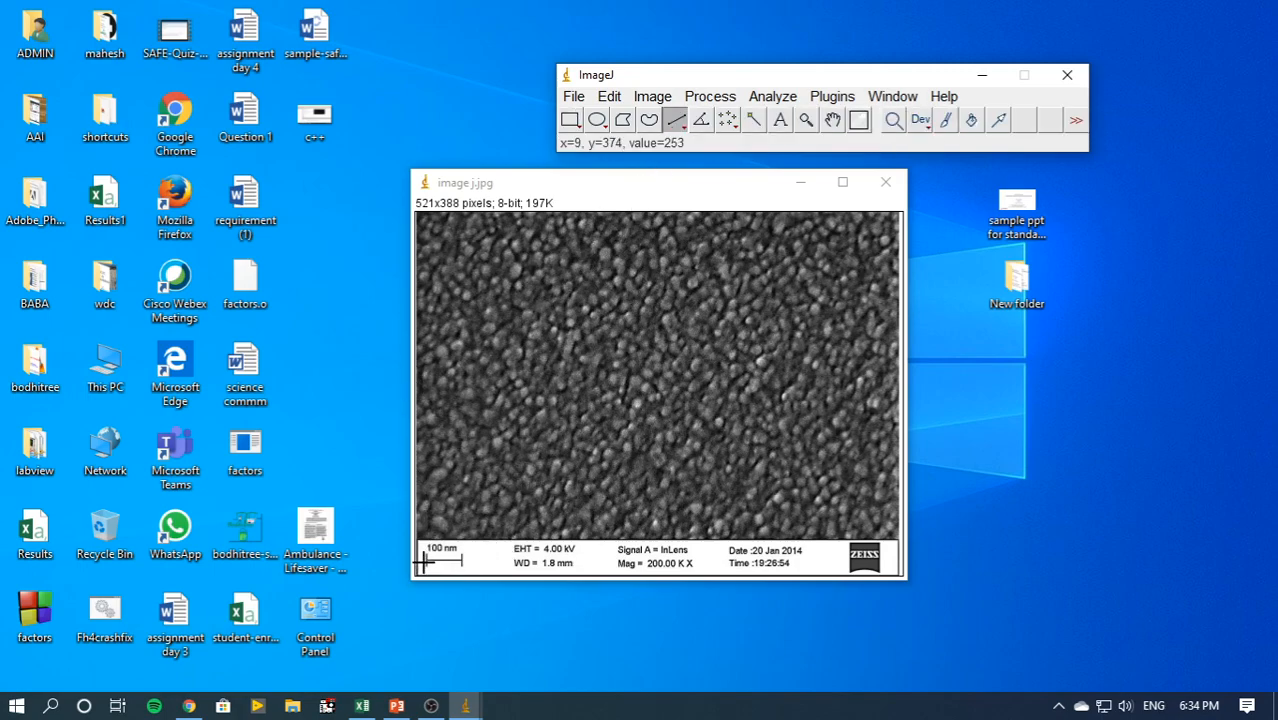
left_click_drag(426, 559, 461, 560)
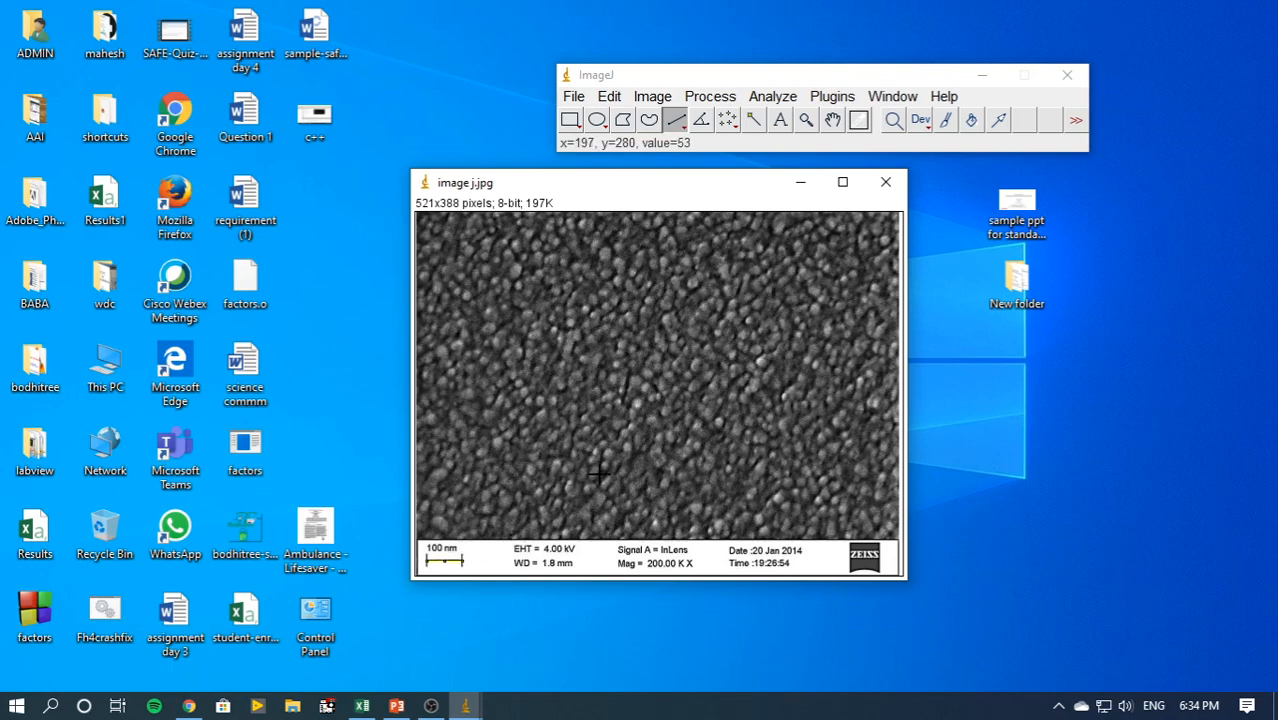
left_click(772, 100)
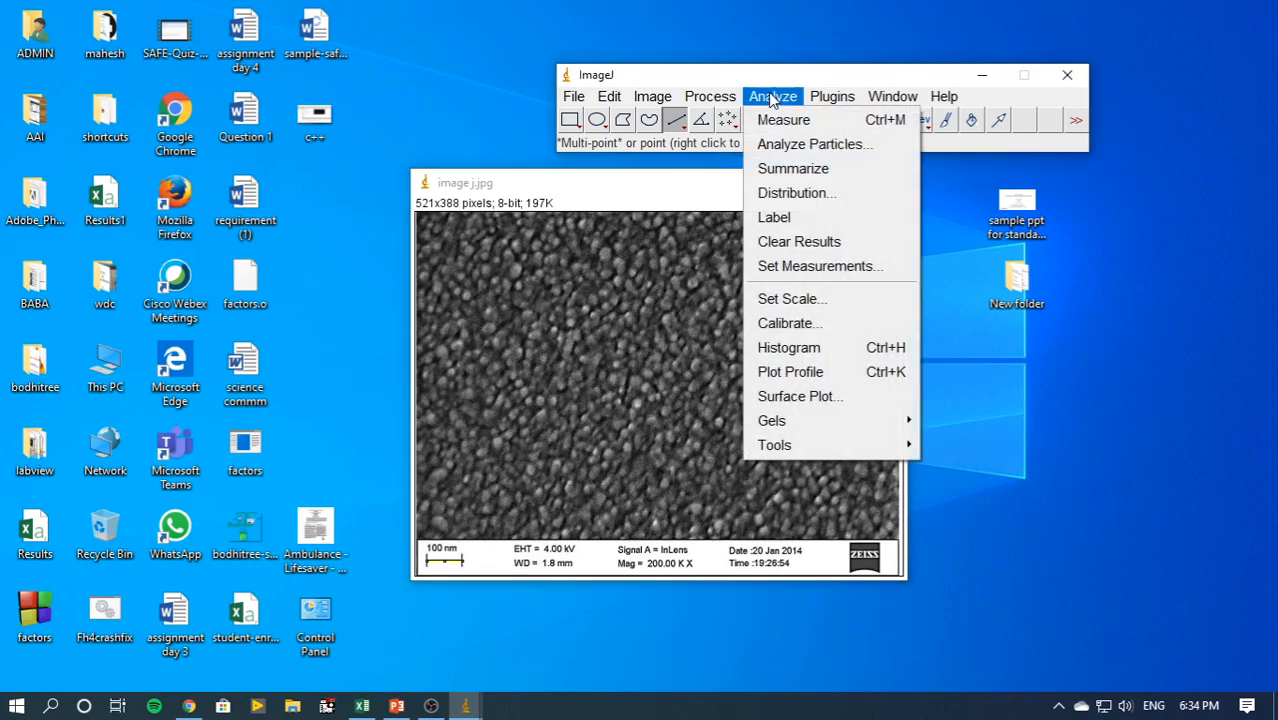
left_click(777, 298)
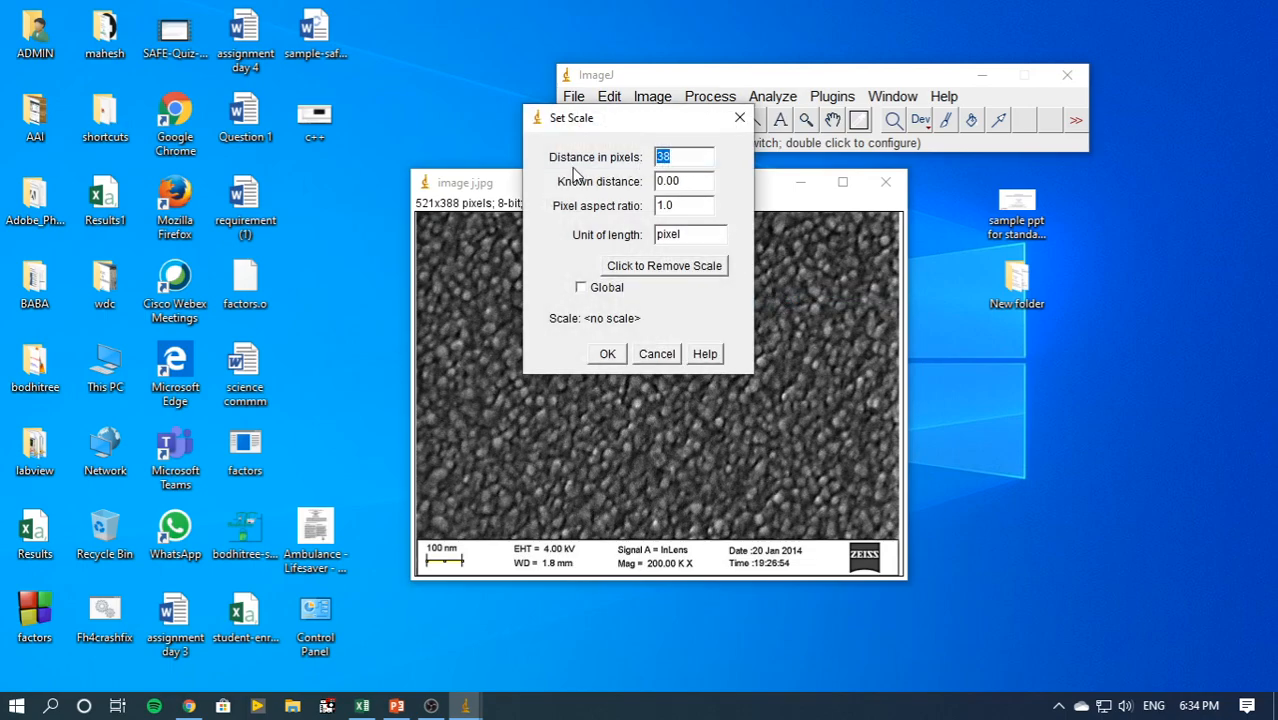
key("Tab")
type("100")
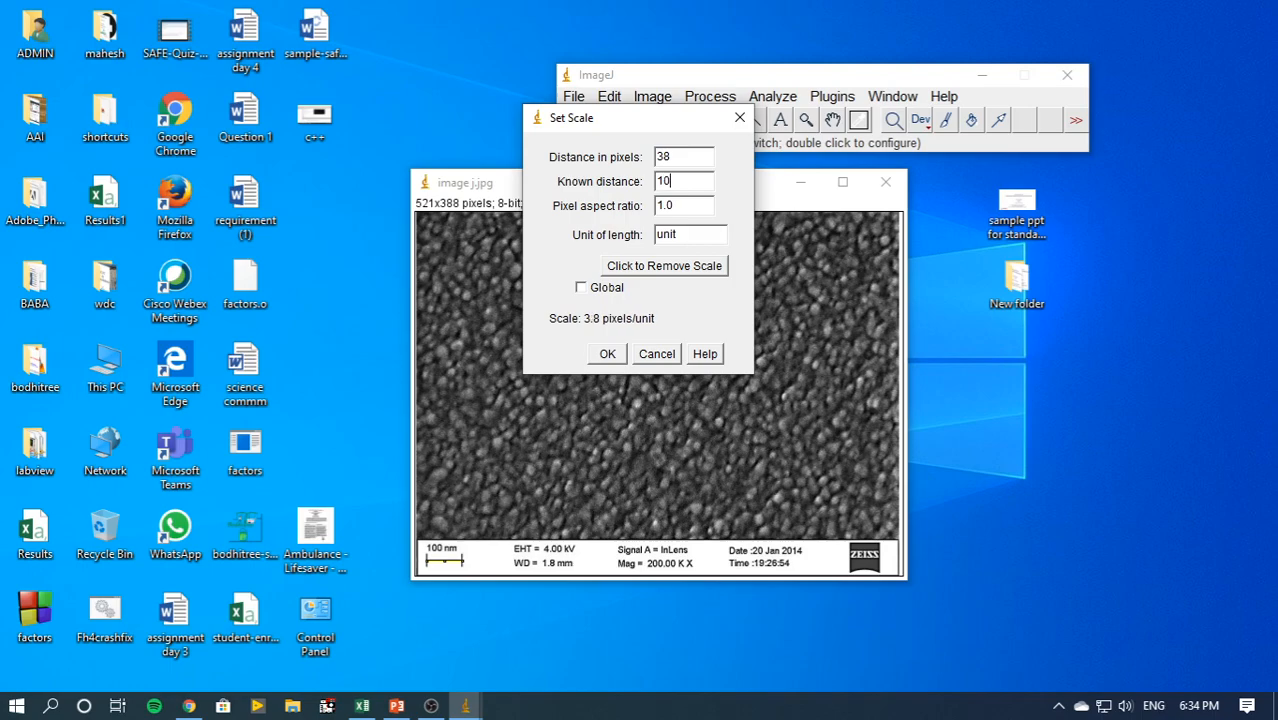
double_click(695, 234)
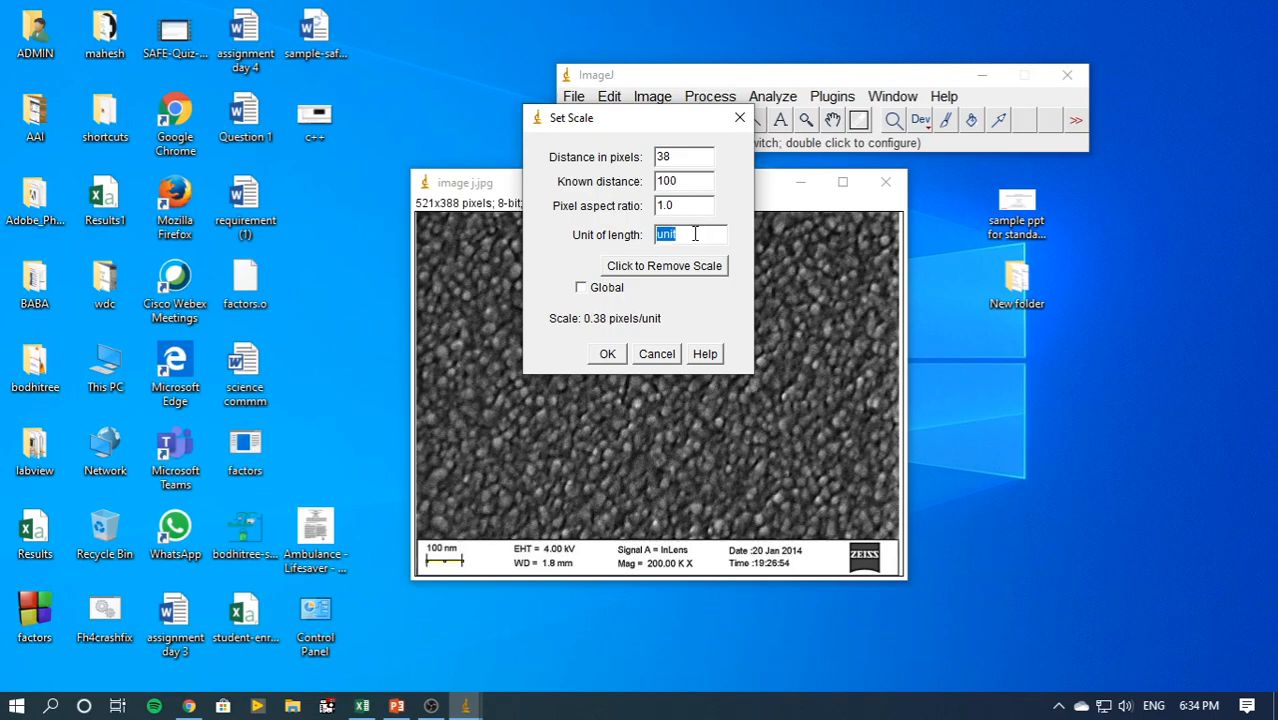
type("nm")
left_click(612, 355)
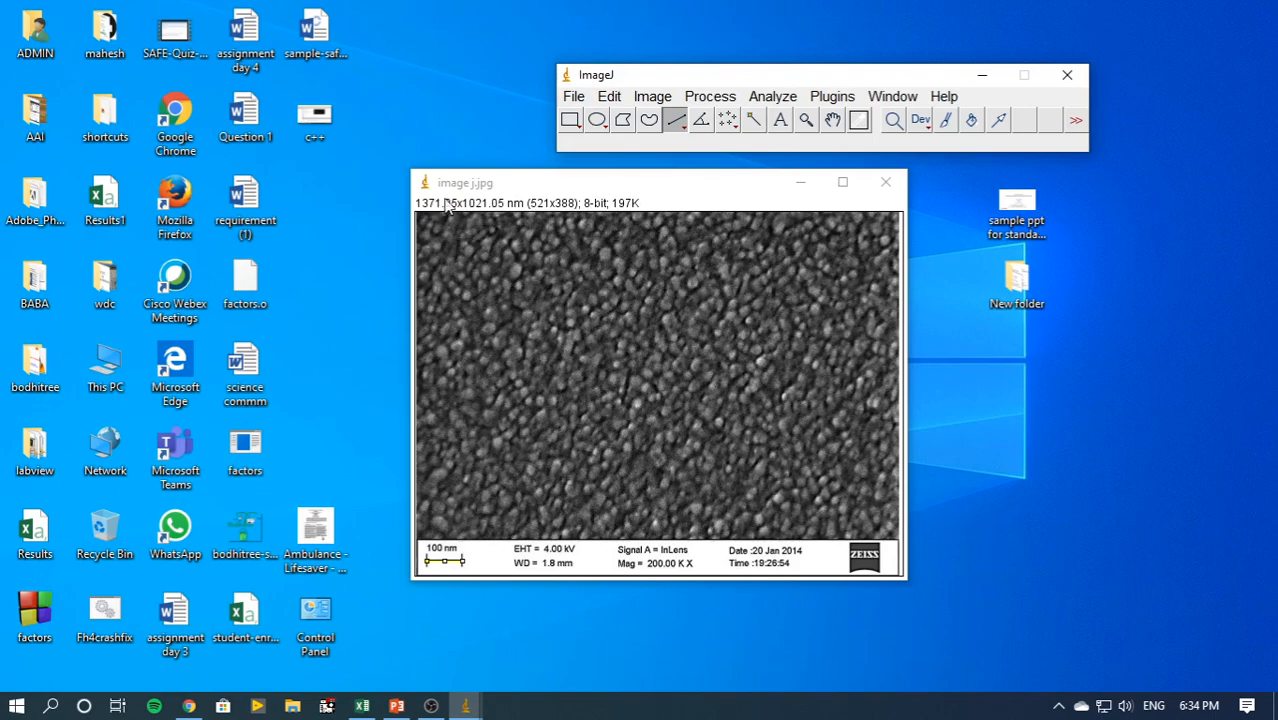
mouse_move(648, 187)
left_mouse_down()
mouse_move(710, 188)
mouse_move(656, 184)
left_mouse_up()
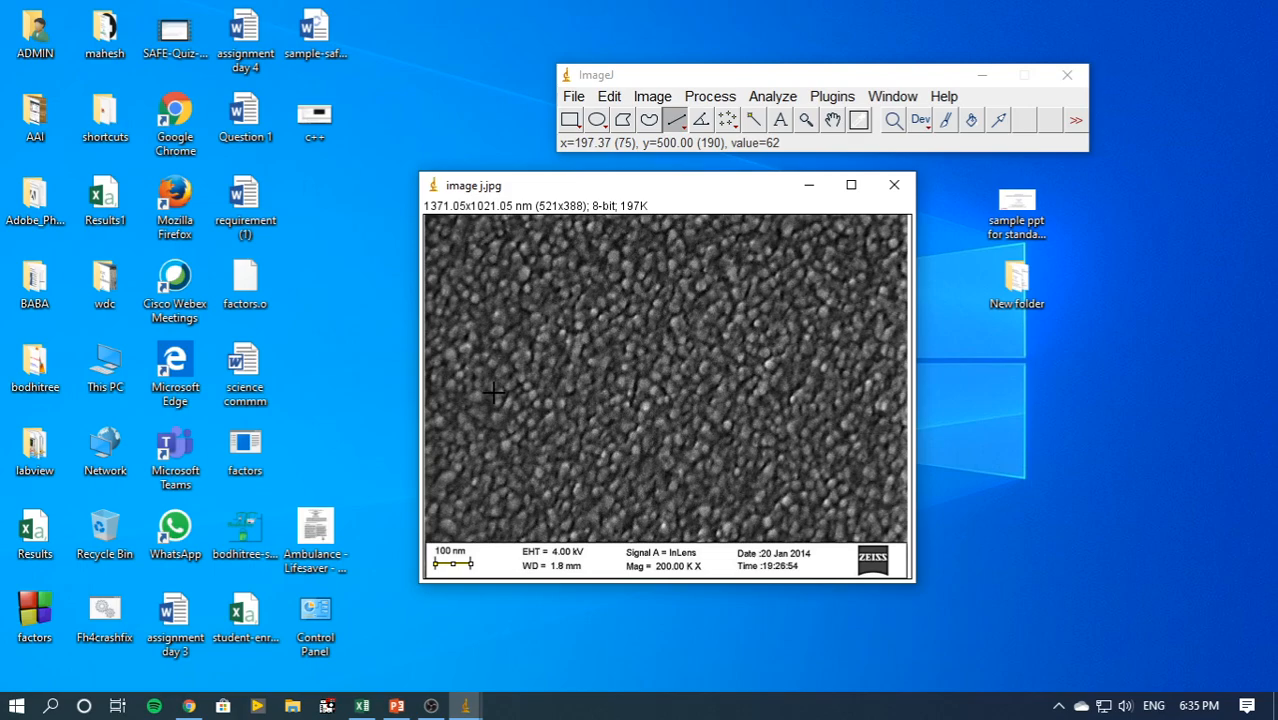
Select a rectangle about 411 x 265 pixels within the particle area, excluding the caption strip, and duplicate it as a separate image
left_click(571, 121)
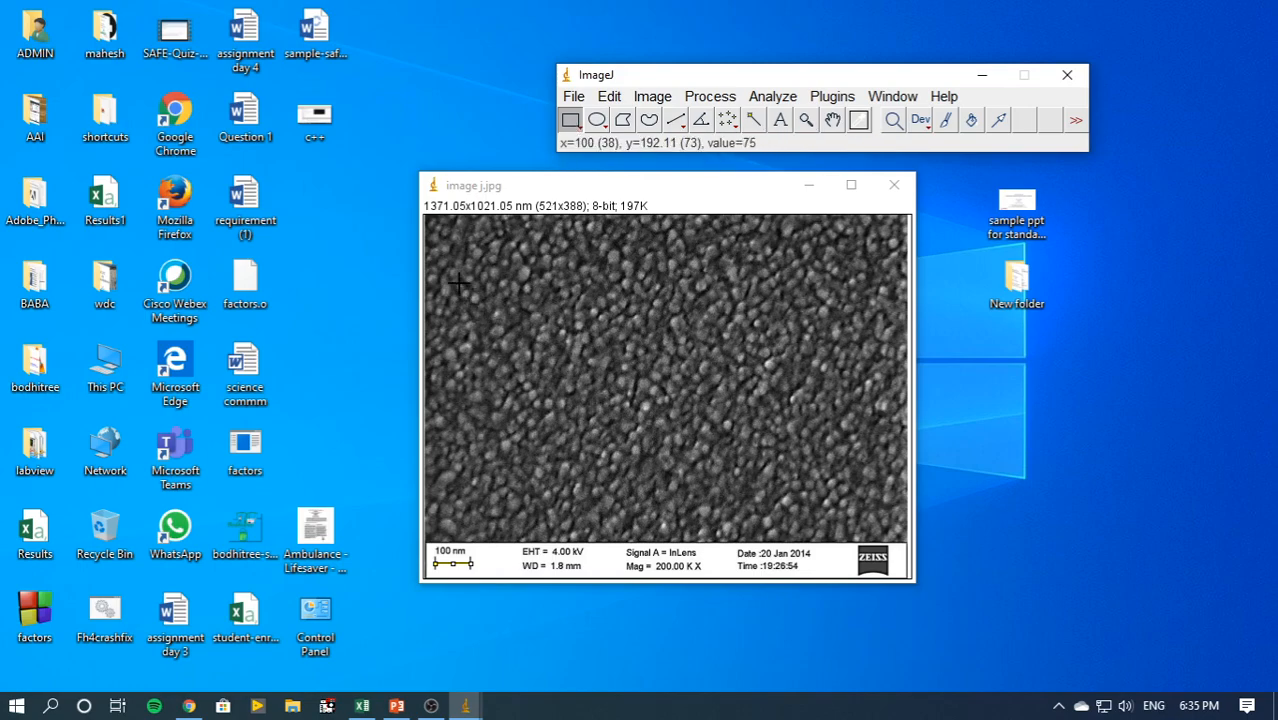
left_click_drag(461, 268, 847, 517)
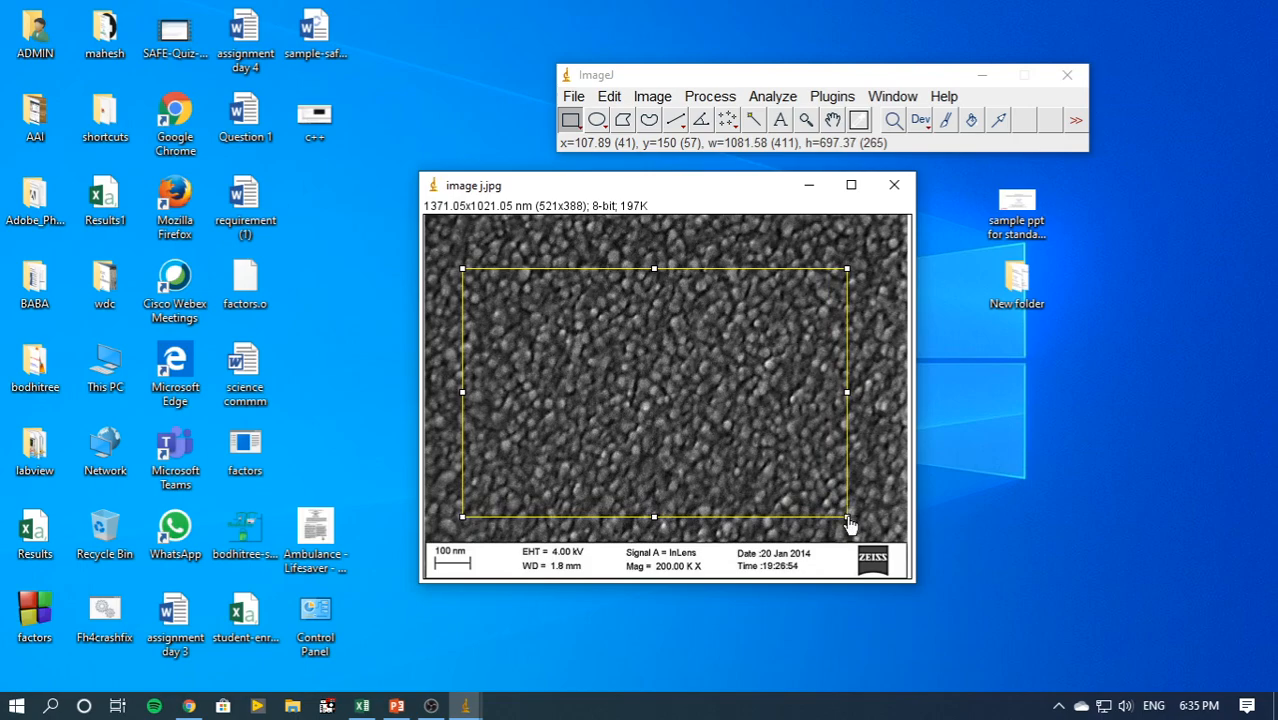
left_click(653, 97)
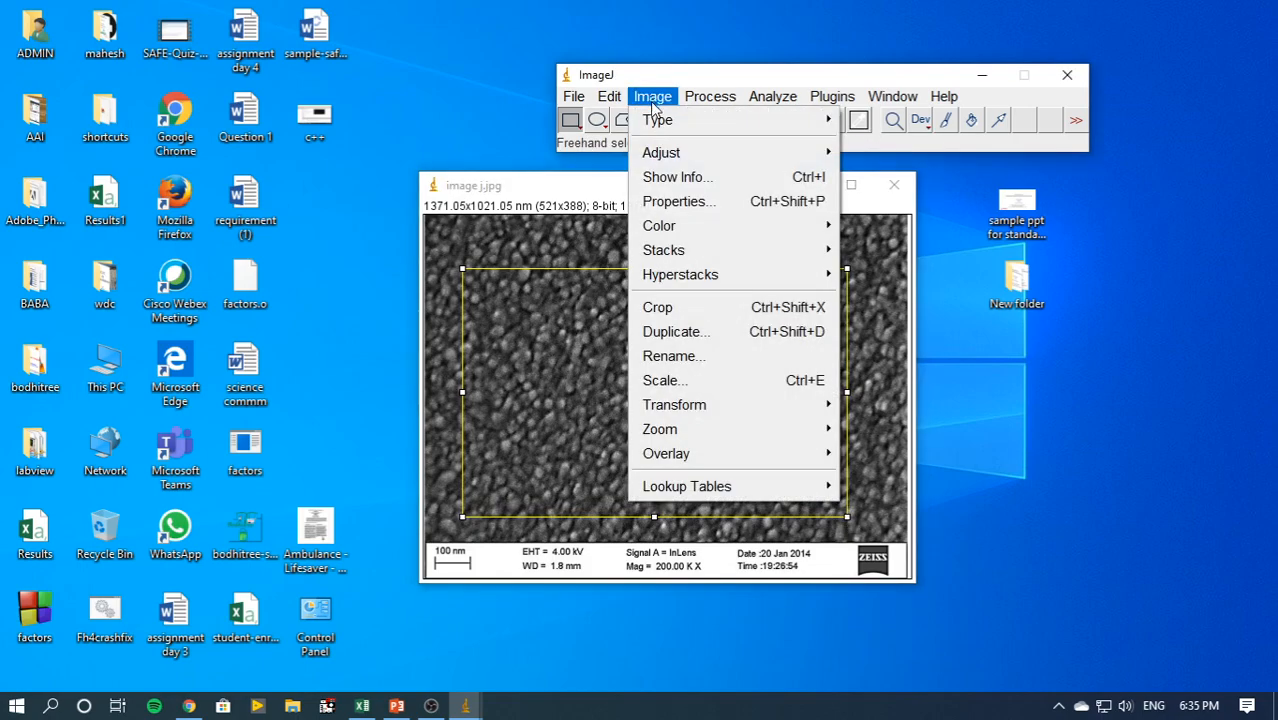
left_click(686, 331)
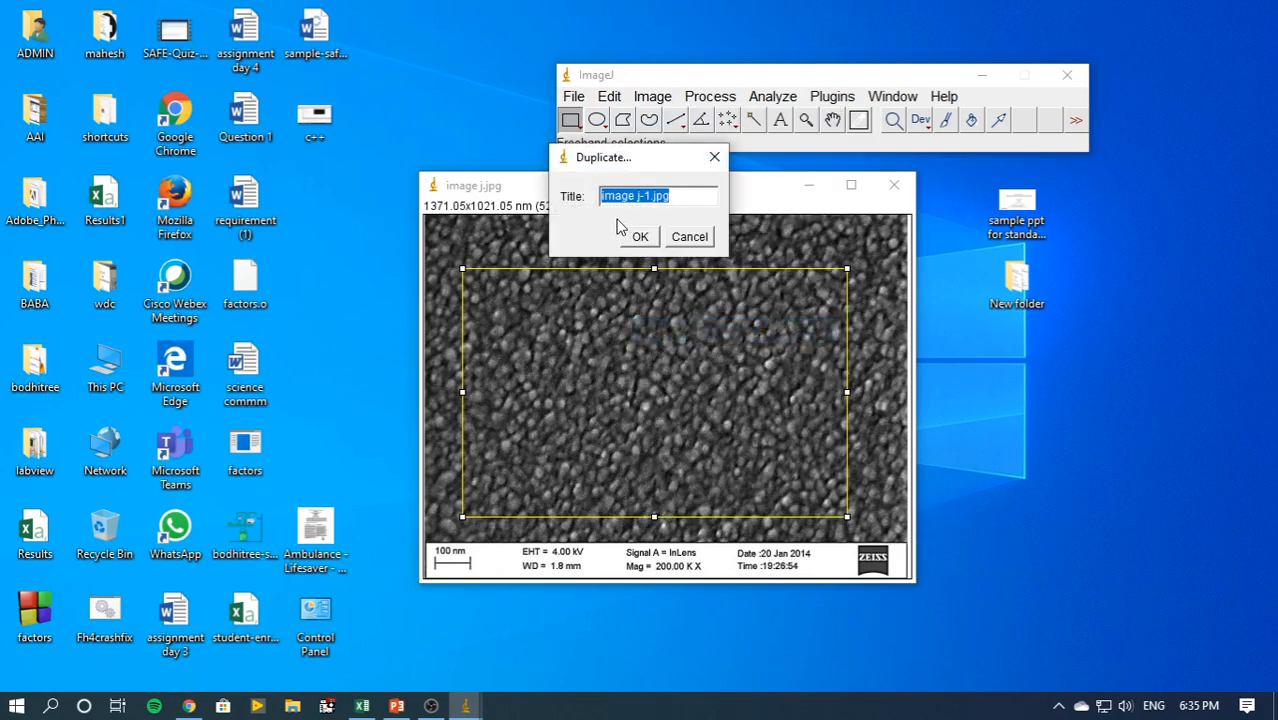
left_click(641, 237)
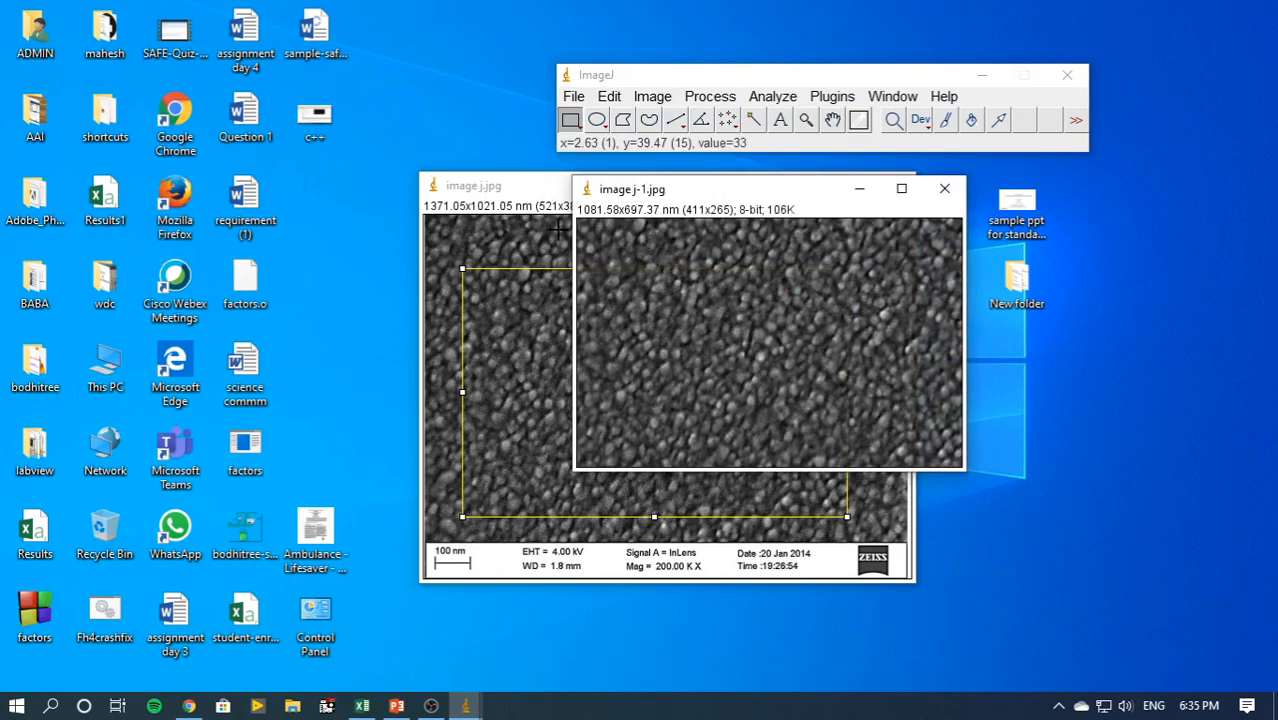
Minimize the original image window and move the duplicated image below the ImageJ toolbar
left_click(528, 196)
left_click_drag(528, 196, 492, 314)
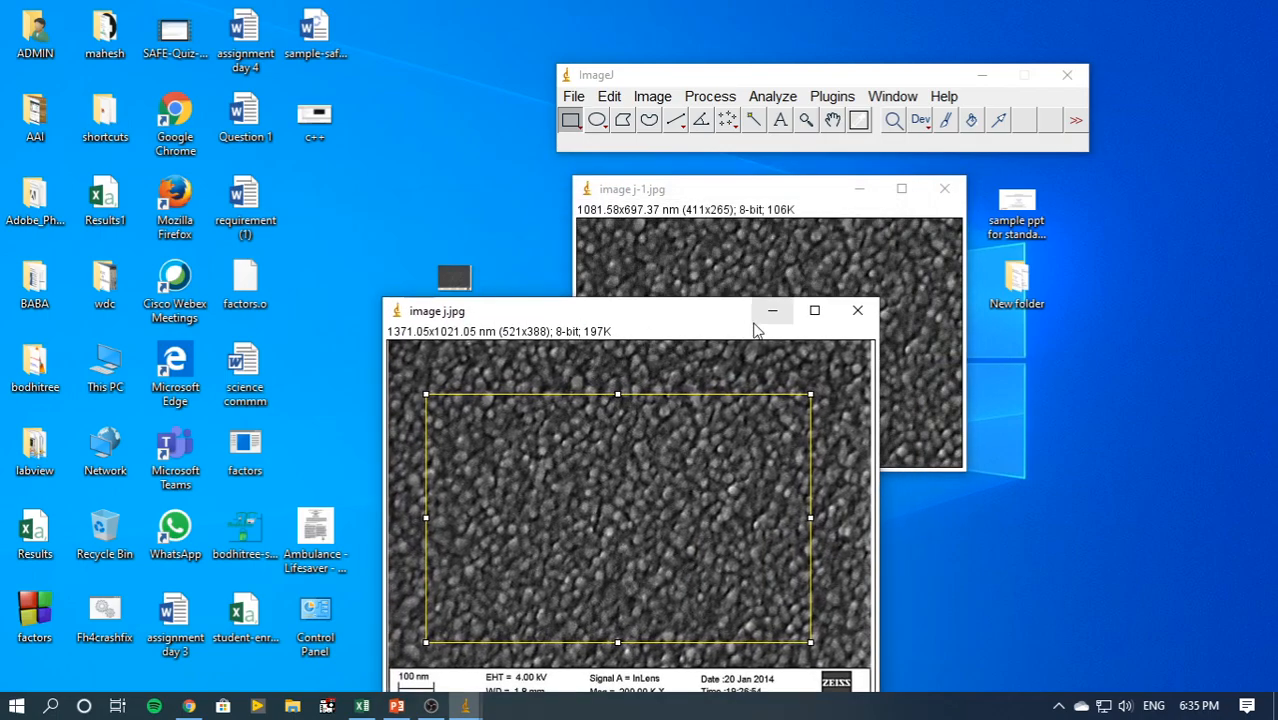
left_click(775, 305)
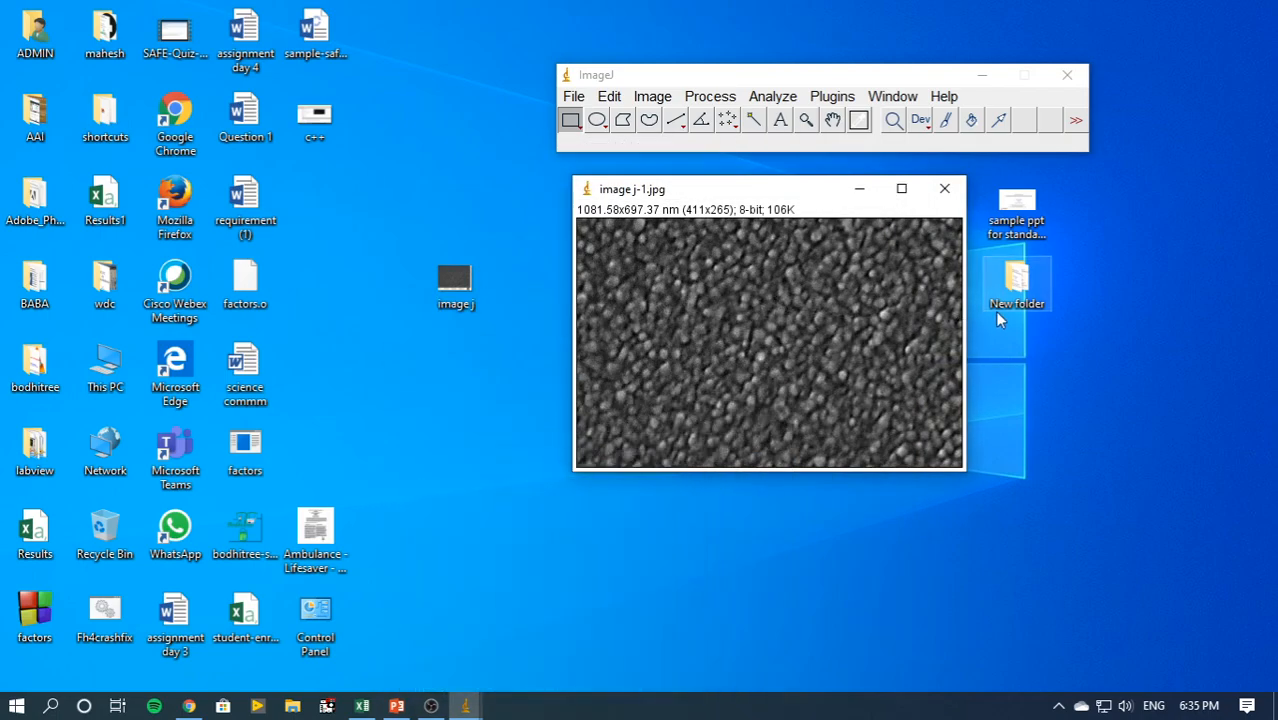
left_click_drag(743, 194, 673, 212)
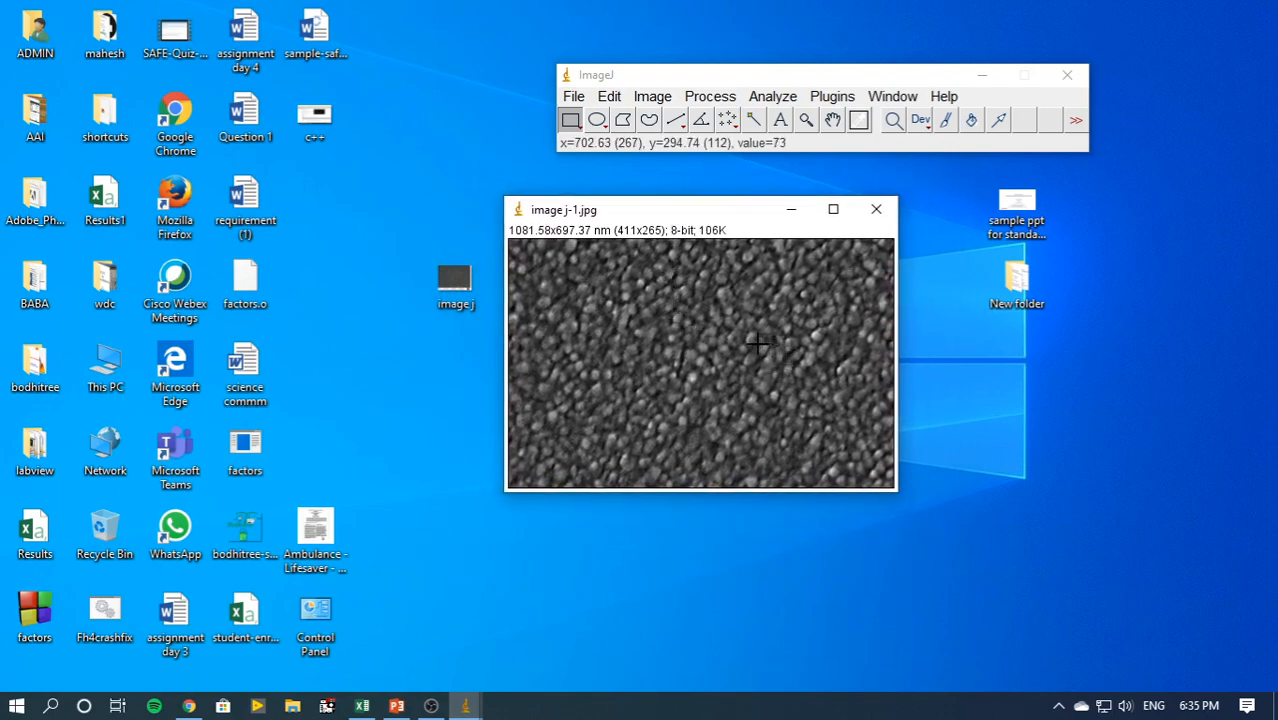
Apply an FFT Bandpass Filter to the duplicated image, filtering large structures down to 20 pixels
left_click(712, 97)
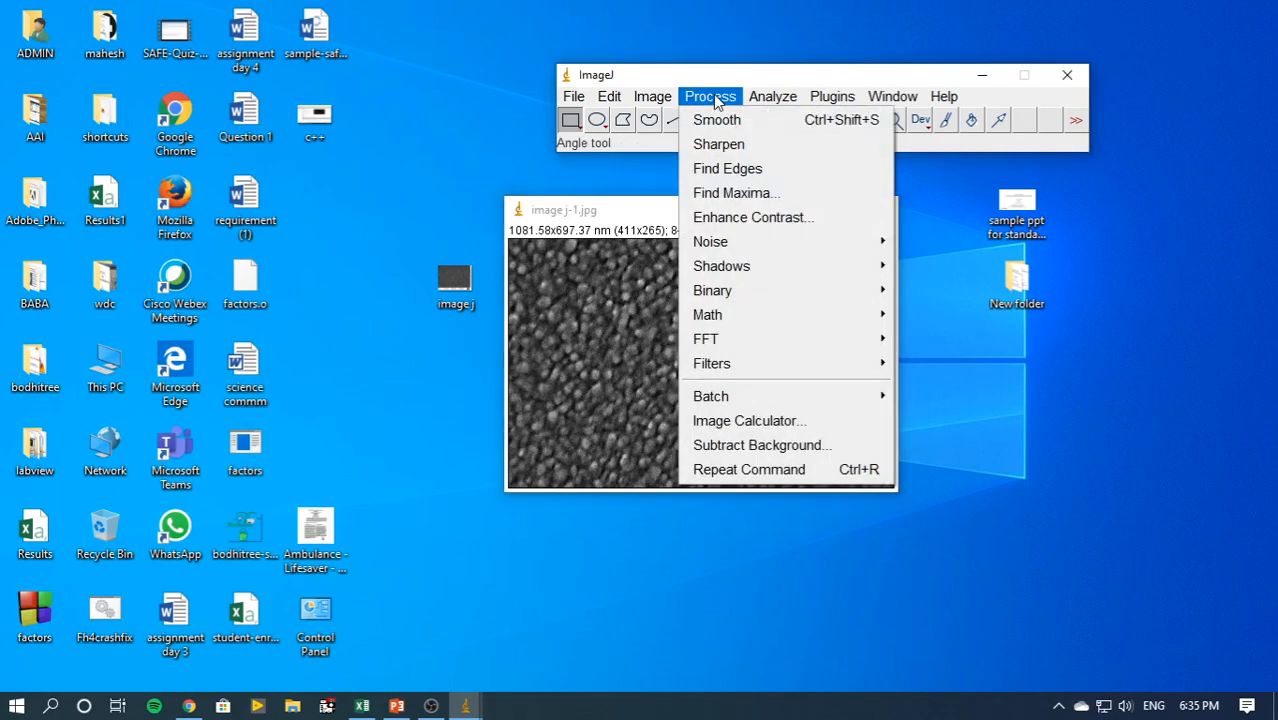
mouse_move(760, 340)
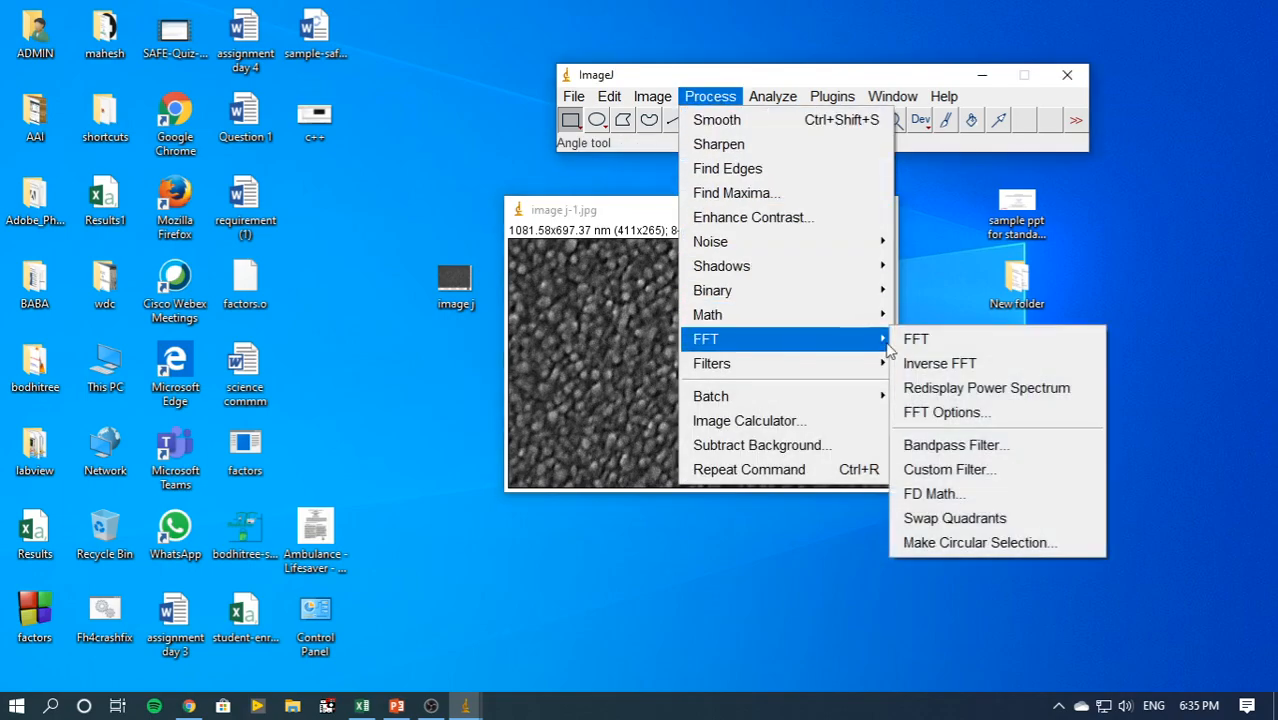
left_click(941, 446)
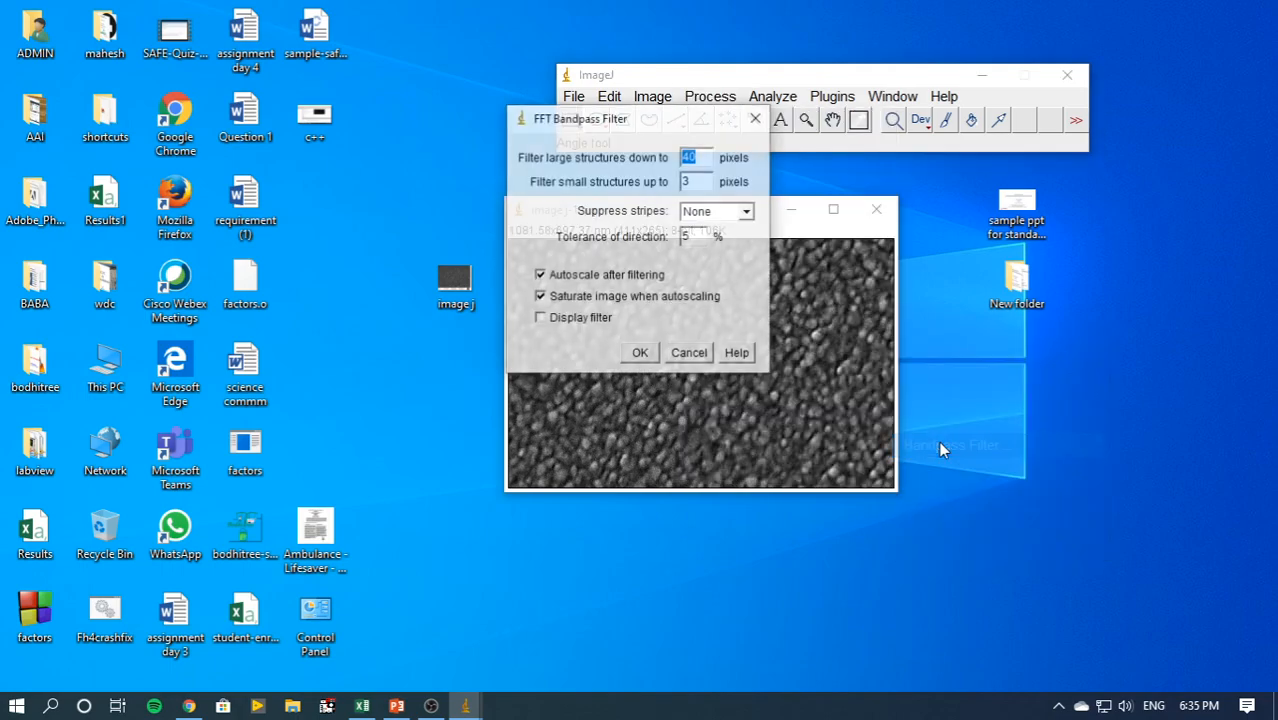
left_click_drag(701, 163, 682, 158)
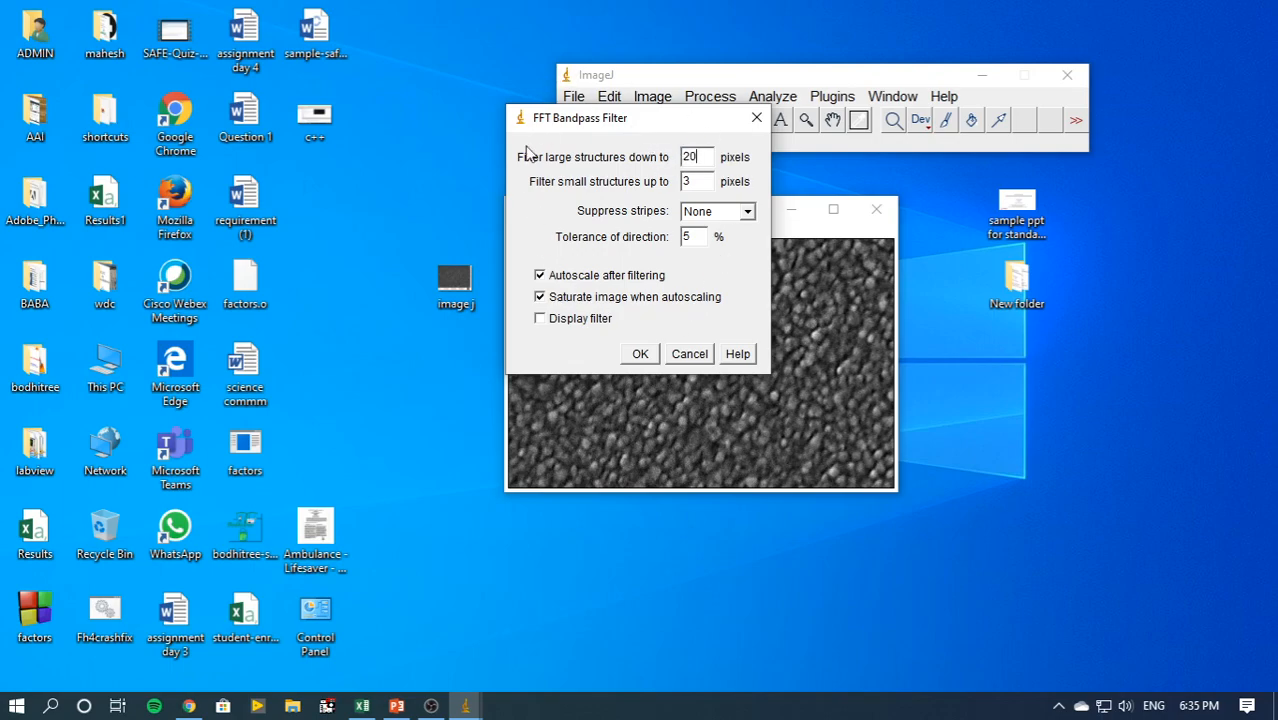
left_click(640, 354)
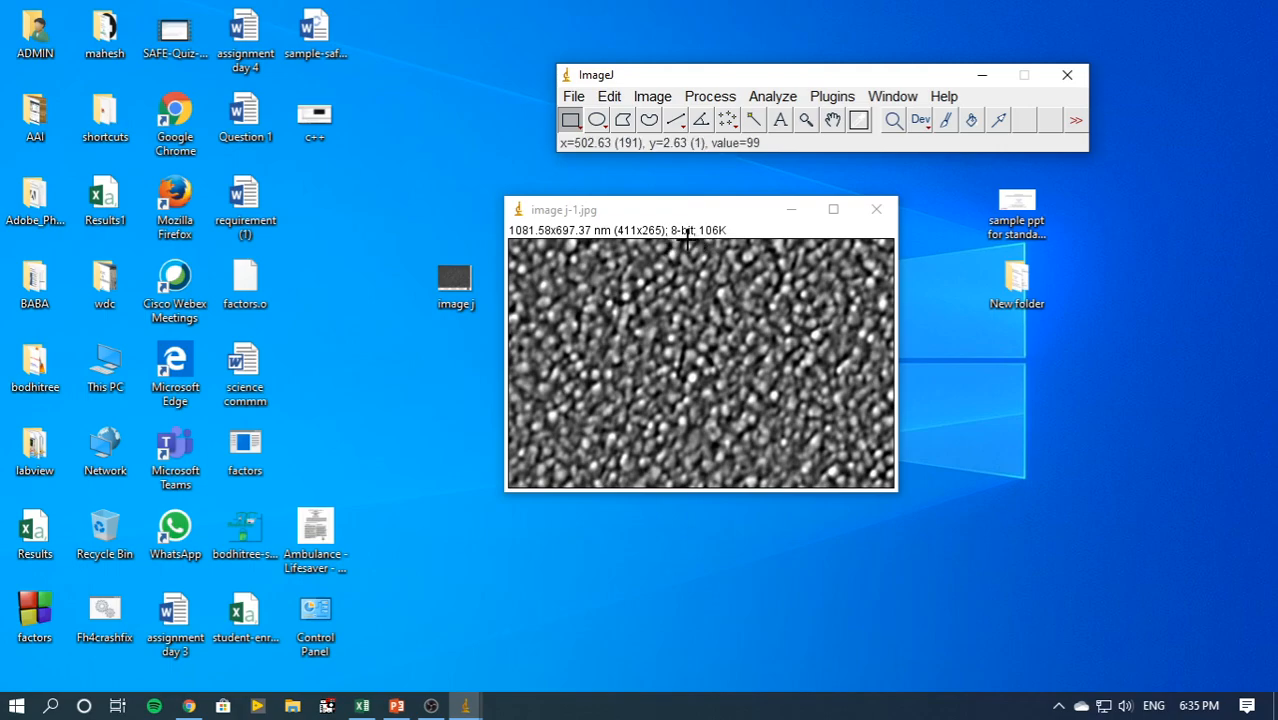
Set the filtered image's type to 8-bit
left_click(650, 100)
mouse_move(704, 122)
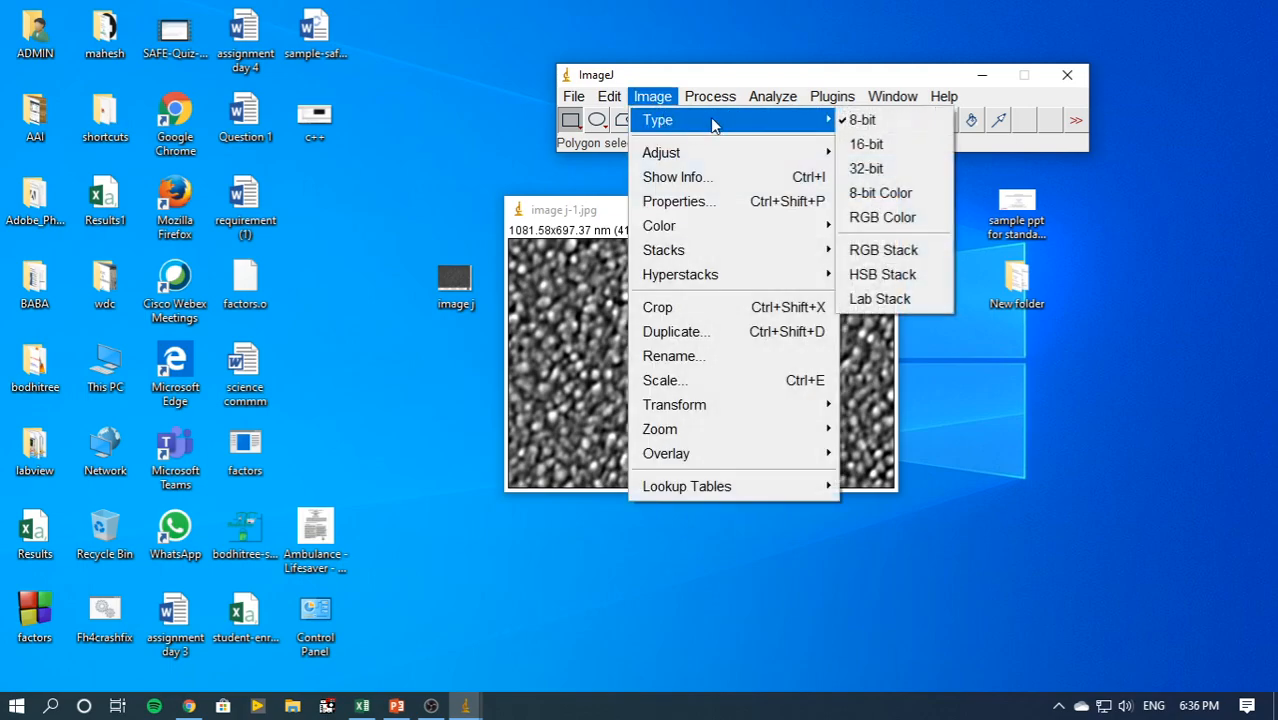
left_click(862, 121)
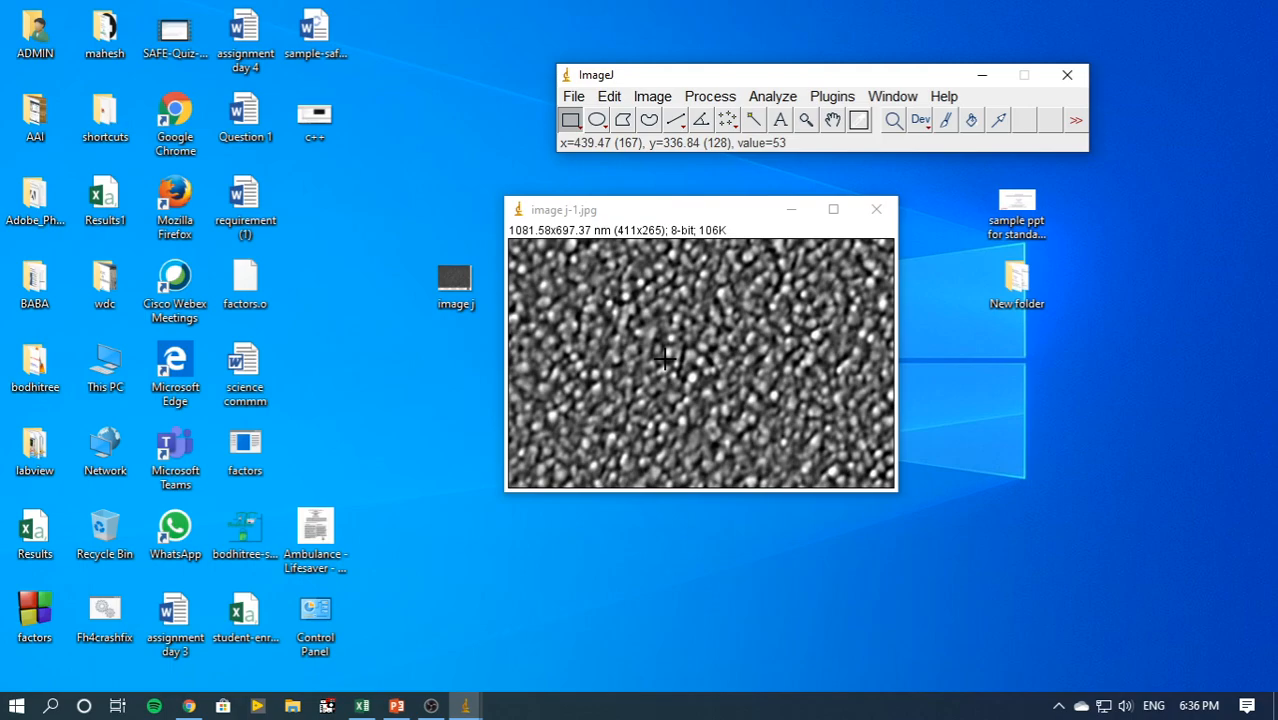
Threshold the filtered image with Over/Under display and a dark background, set the lower level to 112, and apply it
left_click(652, 97)
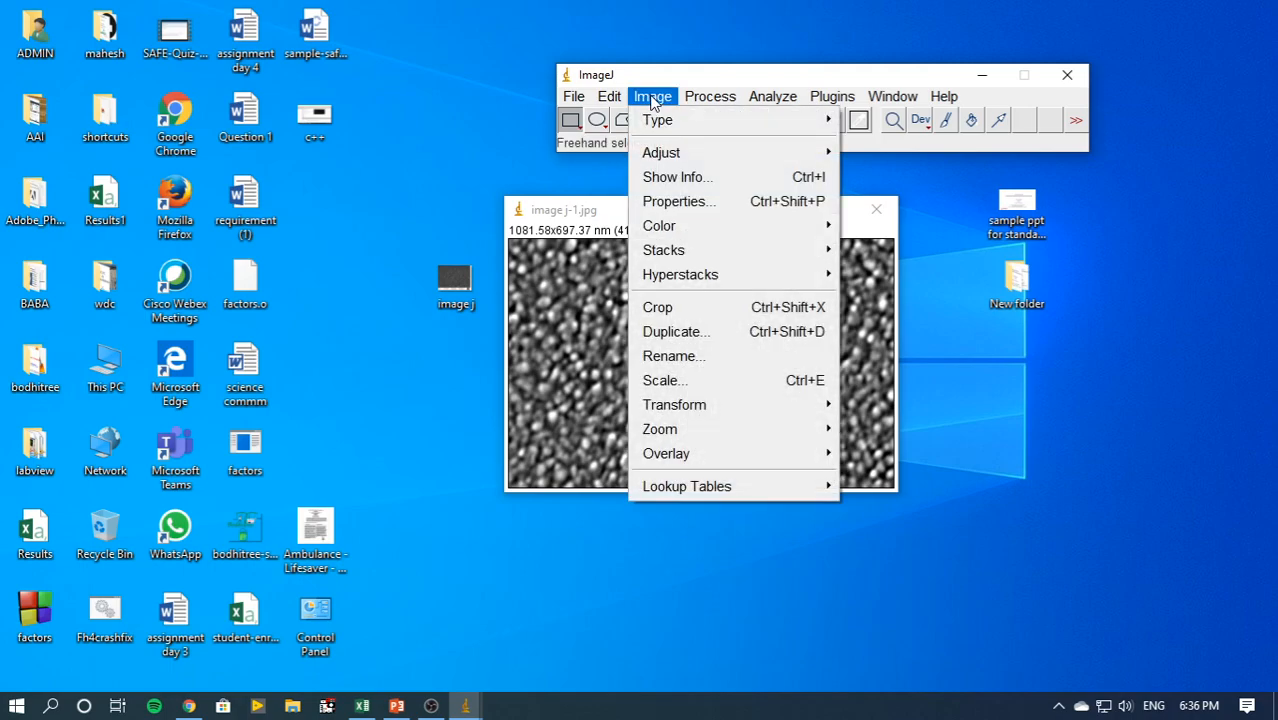
mouse_move(672, 155)
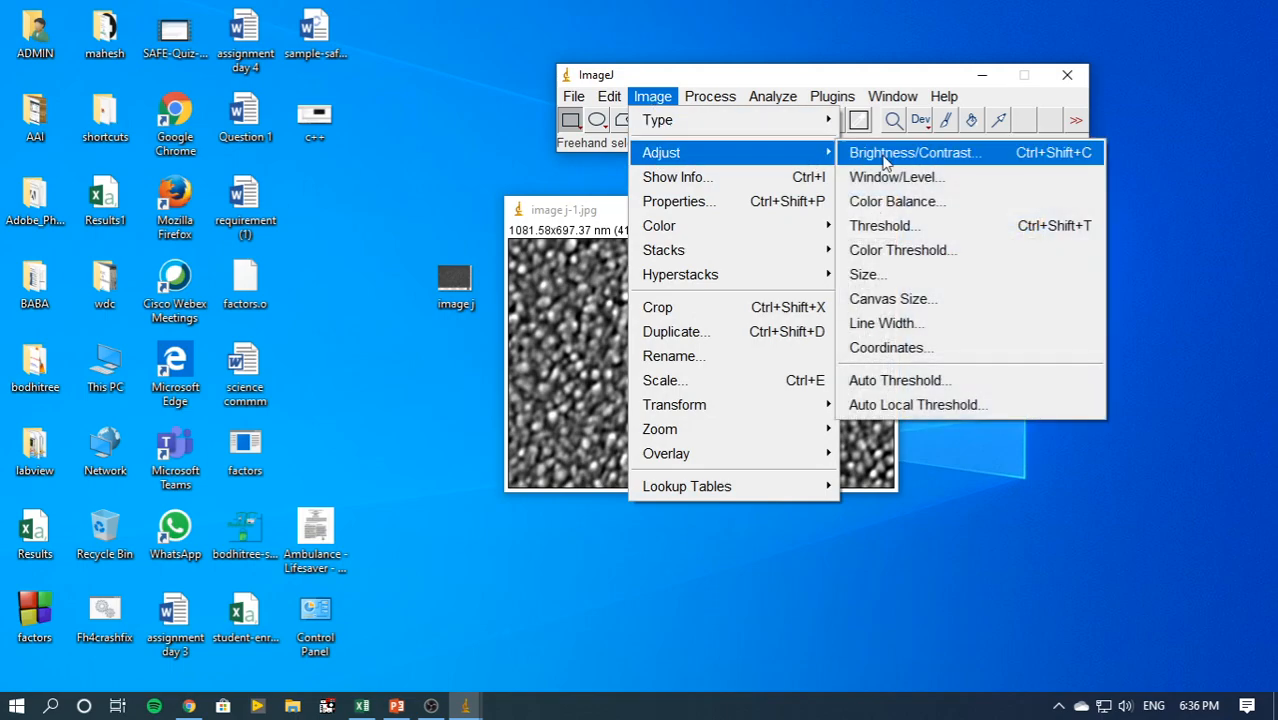
left_click(877, 230)
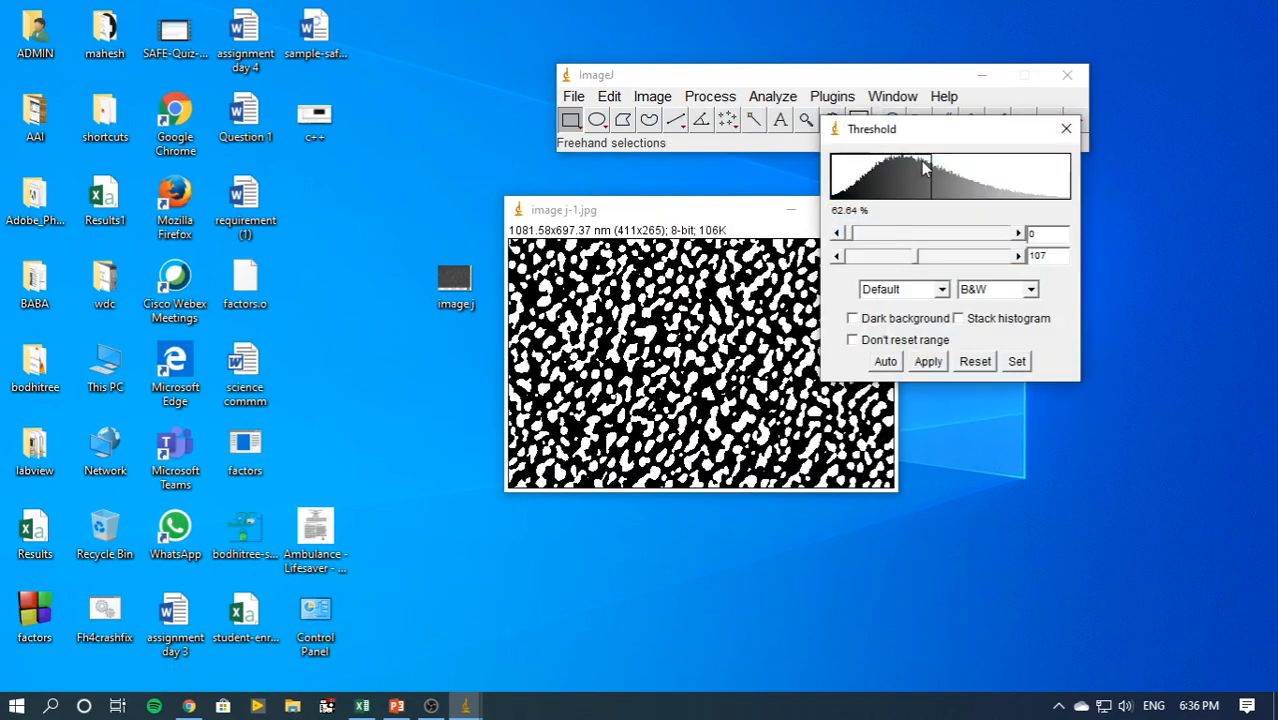
left_click_drag(962, 140, 980, 206)
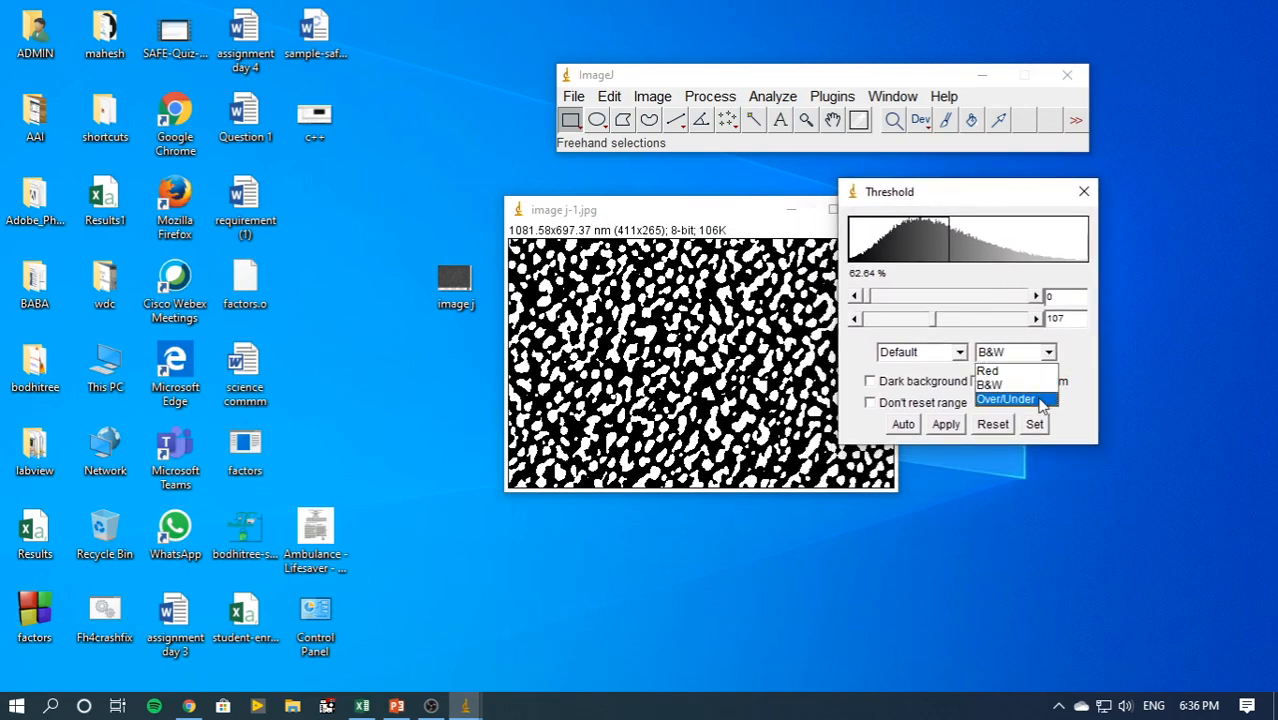
left_click(1043, 400)
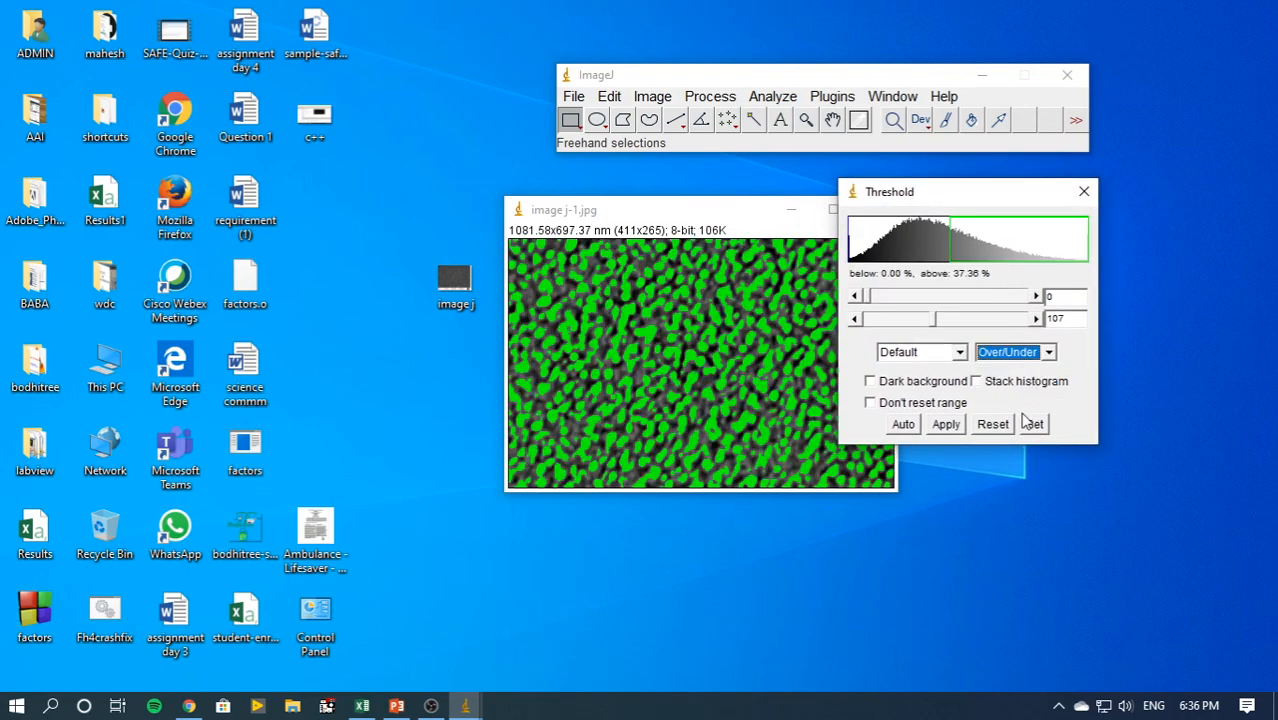
left_click(874, 384)
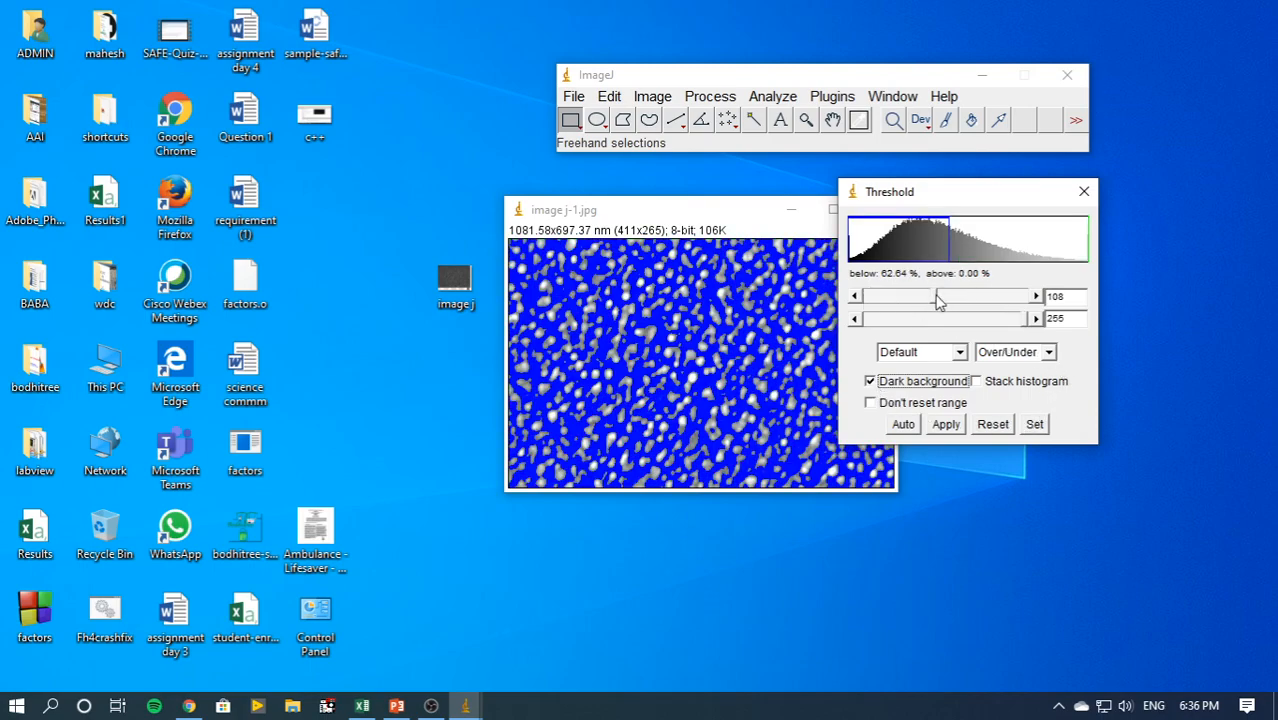
left_click_drag(938, 298, 940, 300)
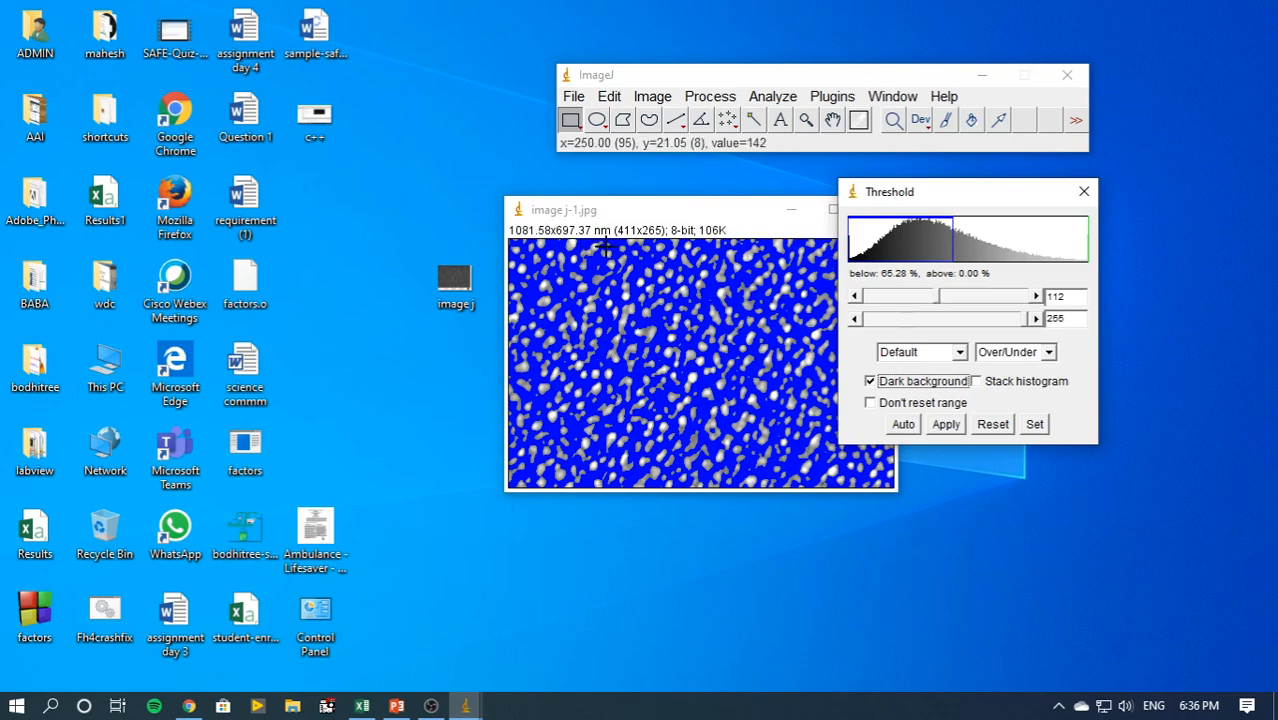
left_click(946, 424)
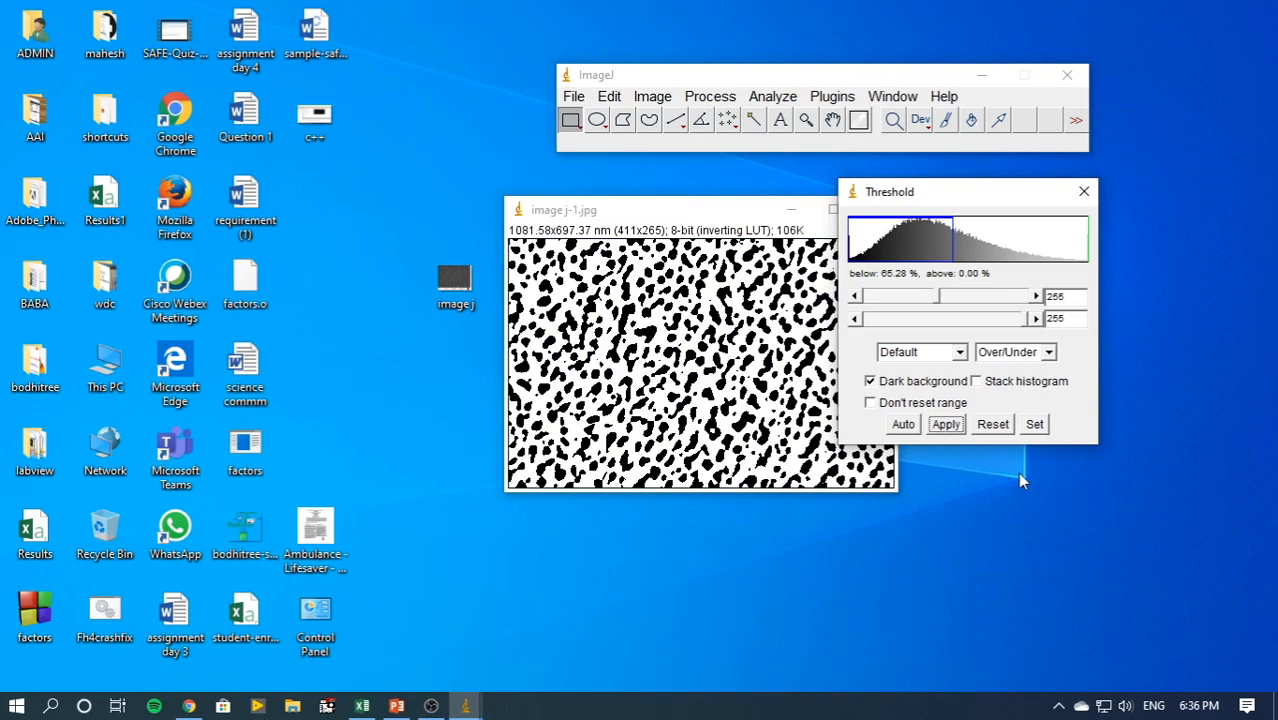
Switch the threshold display to B&W, turn off Dark background, reapply the threshold, and close its dialog
left_click(1047, 356)
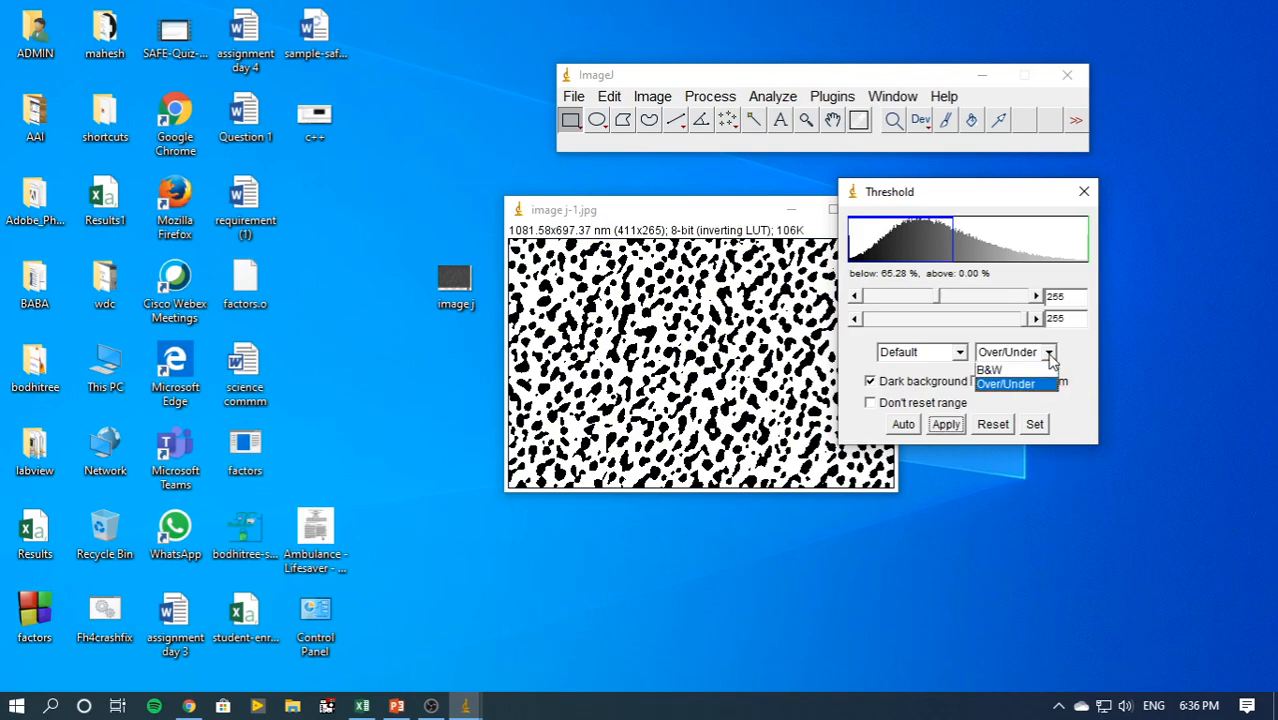
left_click(1022, 387)
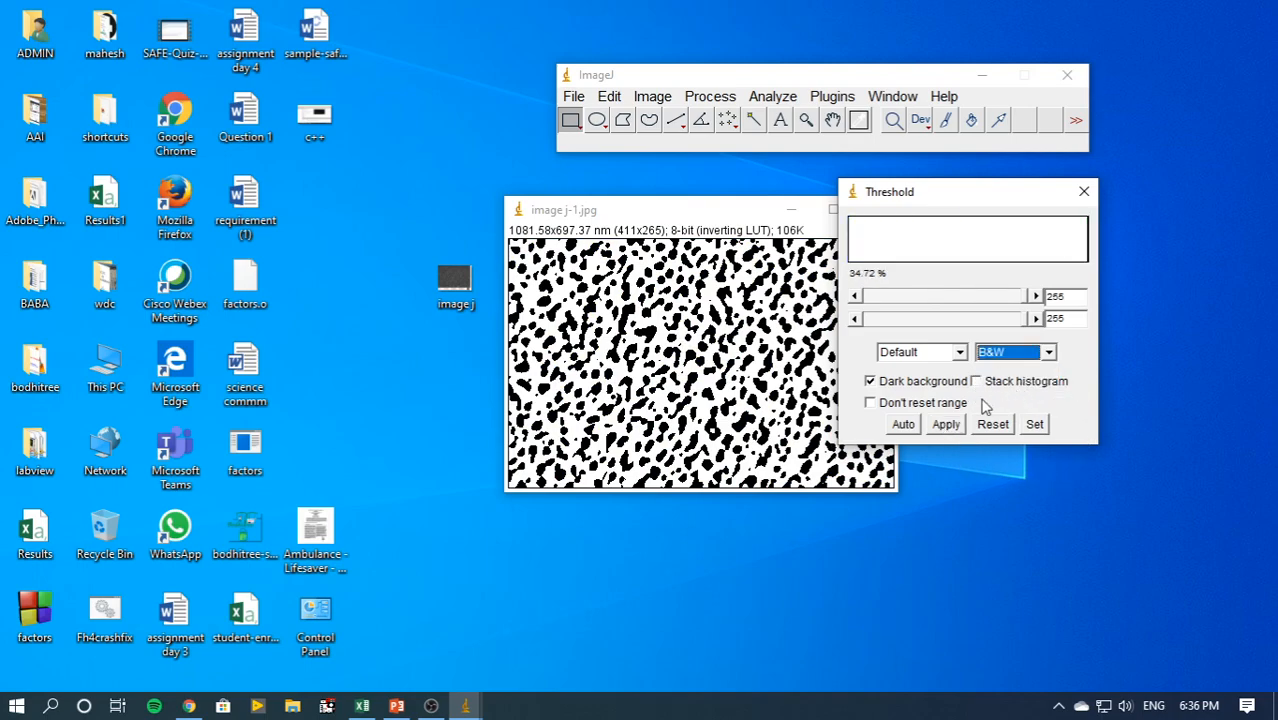
left_click(870, 381)
left_click(946, 424)
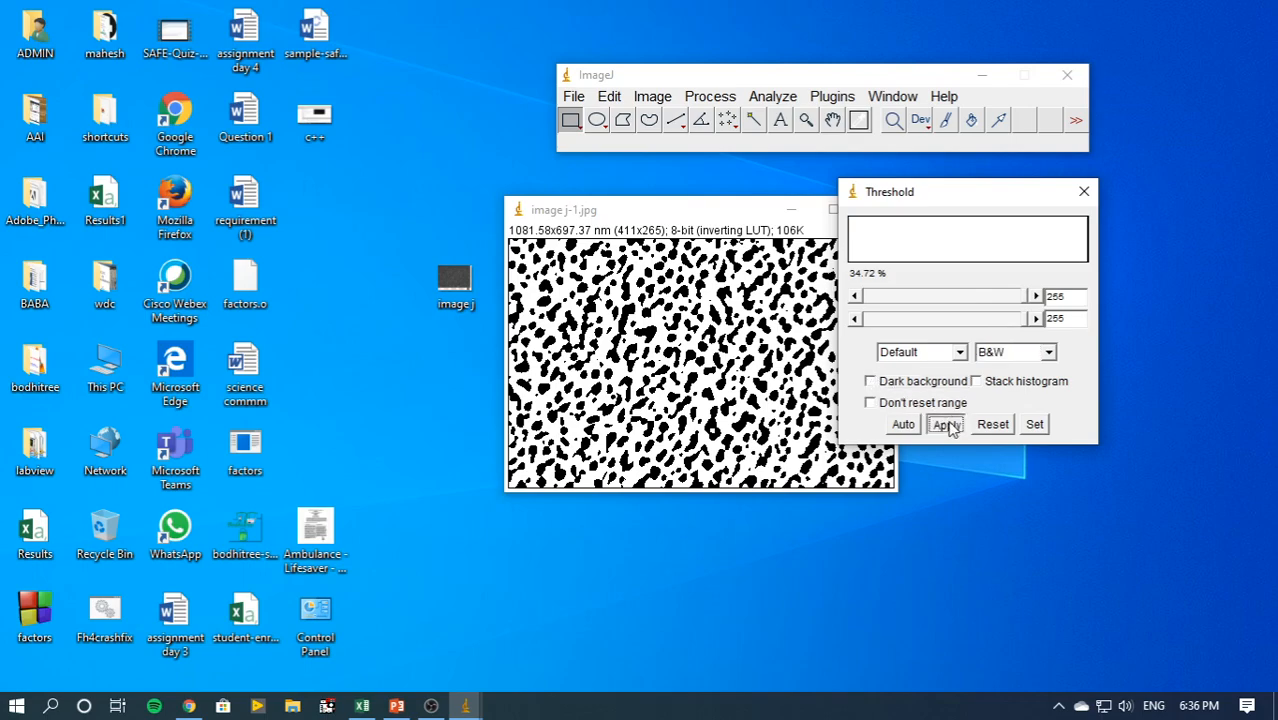
left_click(1083, 193)
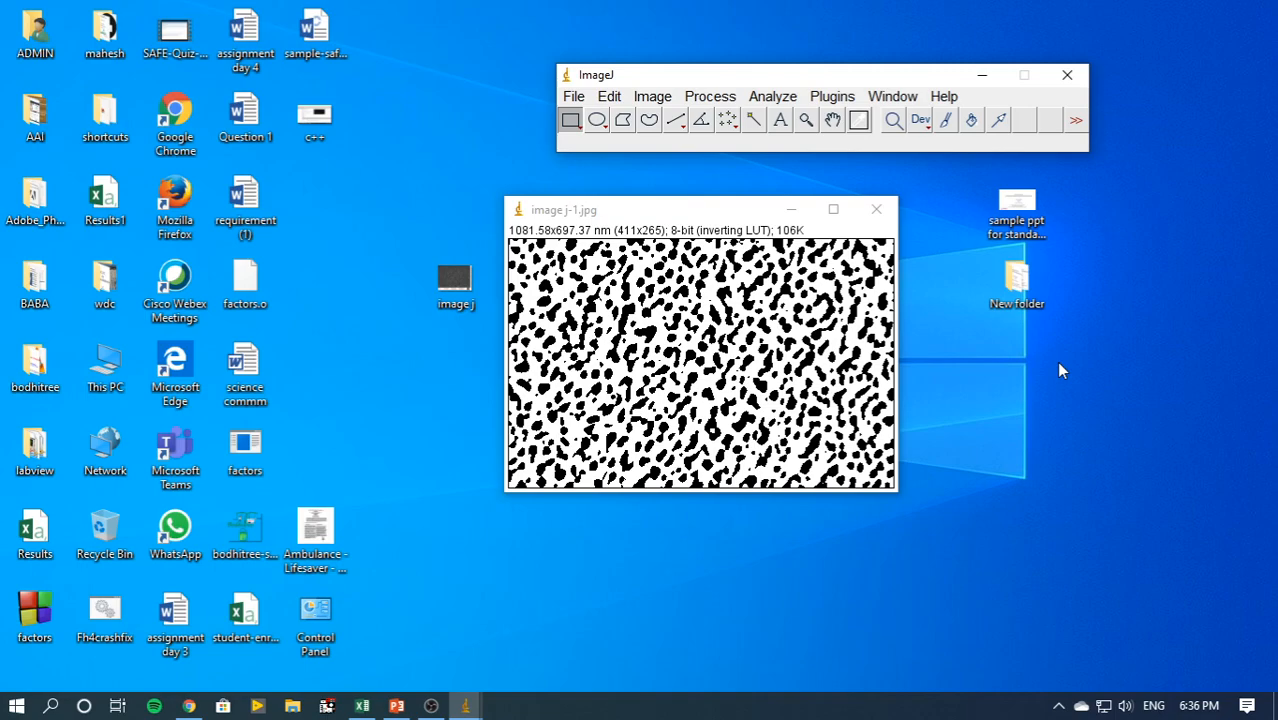
Run Analyze Particles on the binary image with size 0-Infinity and circularity 0.00-1.00, showing Outlines
left_click(770, 97)
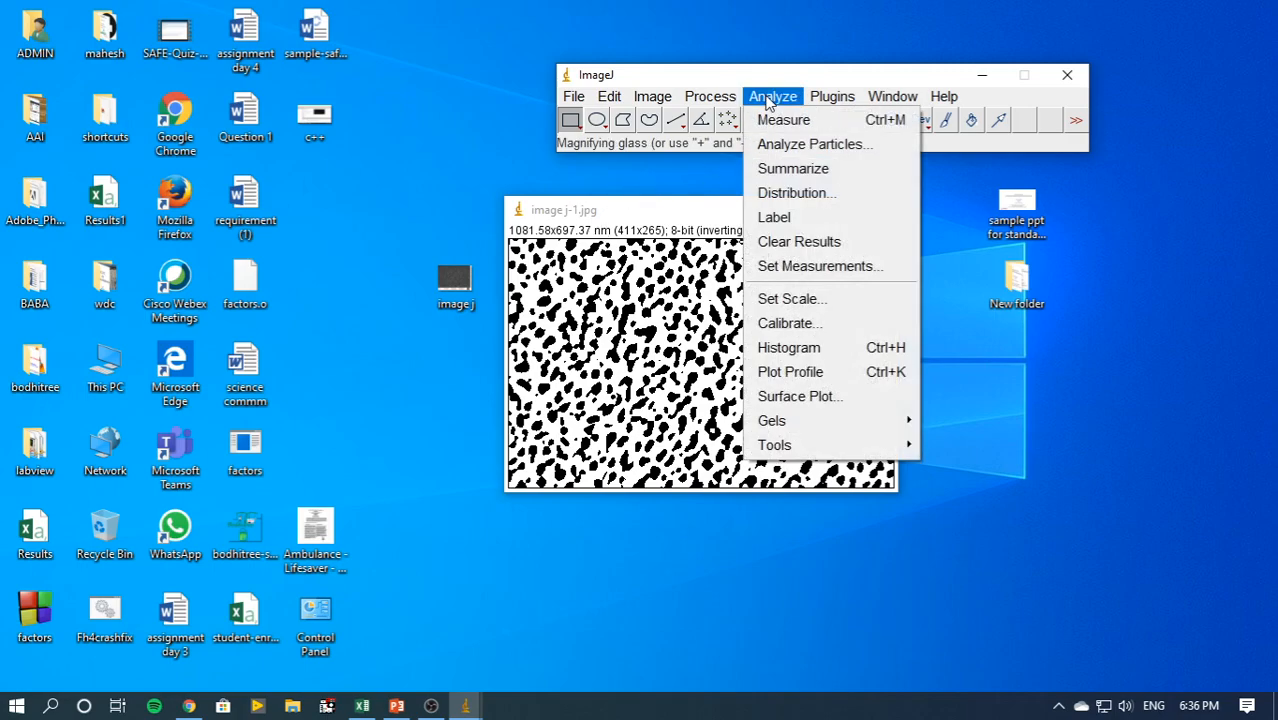
left_click(767, 146)
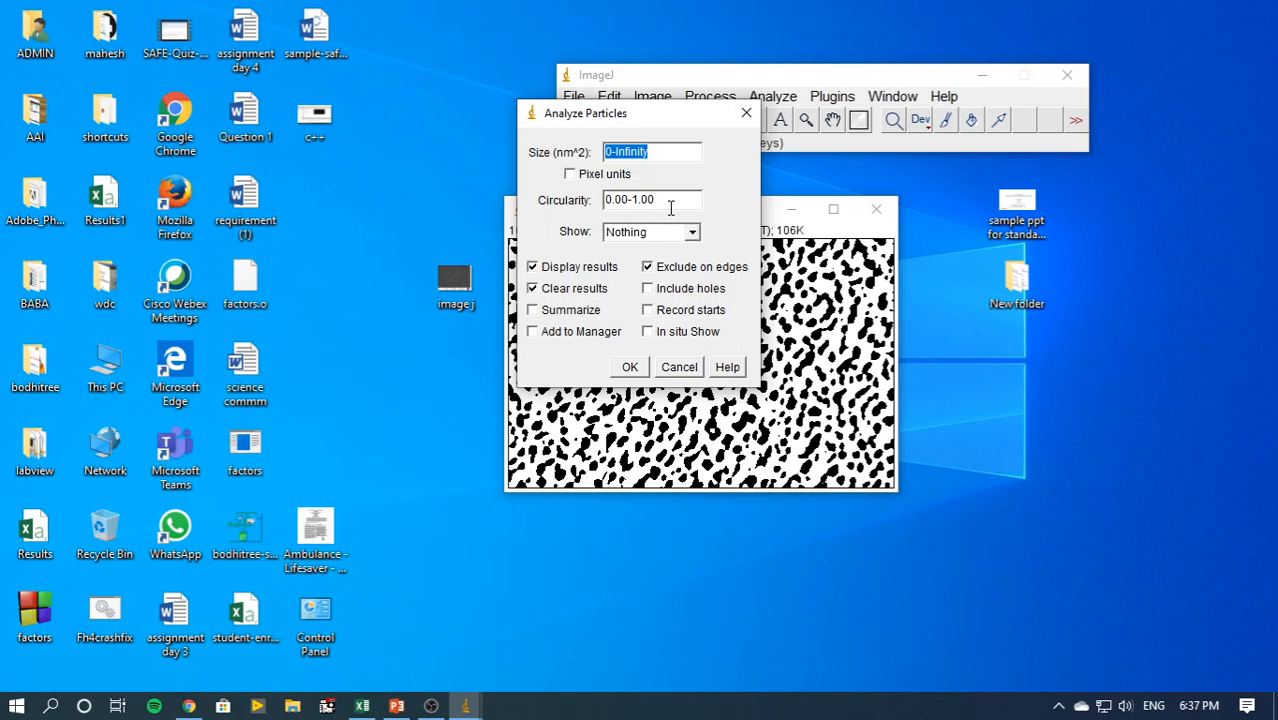
left_click(691, 233)
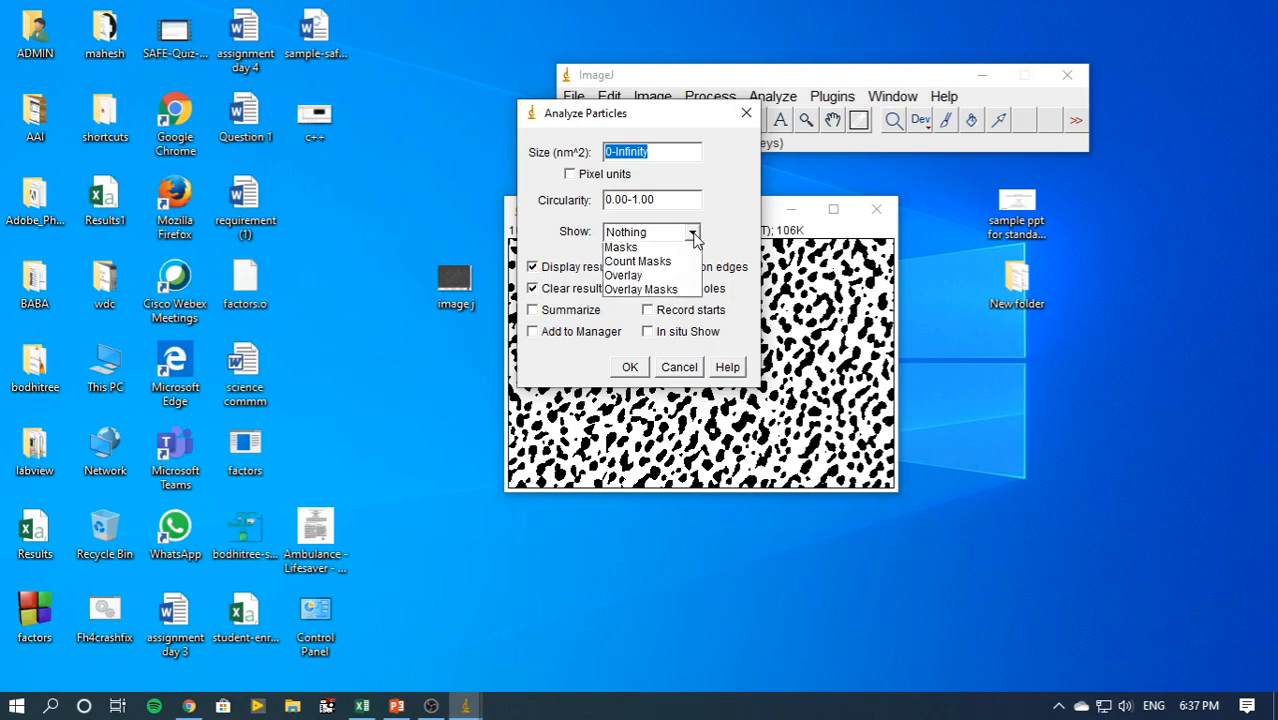
left_click(683, 267)
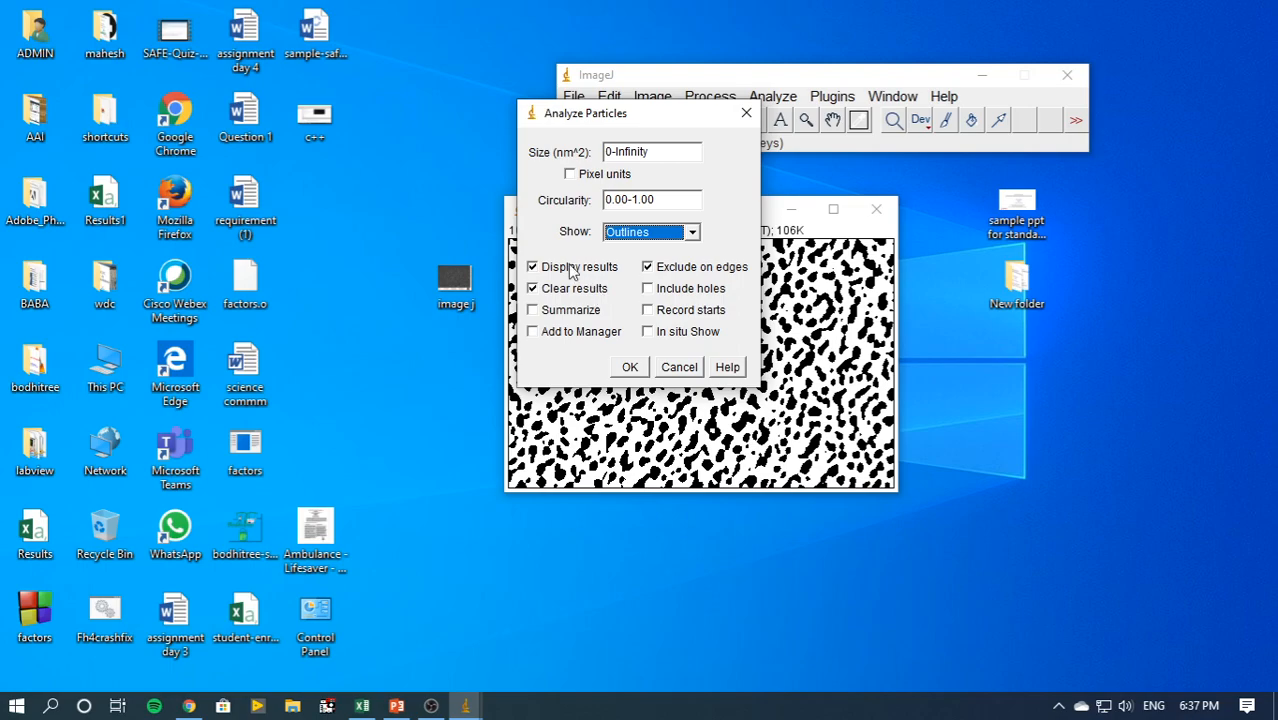
left_click(630, 368)
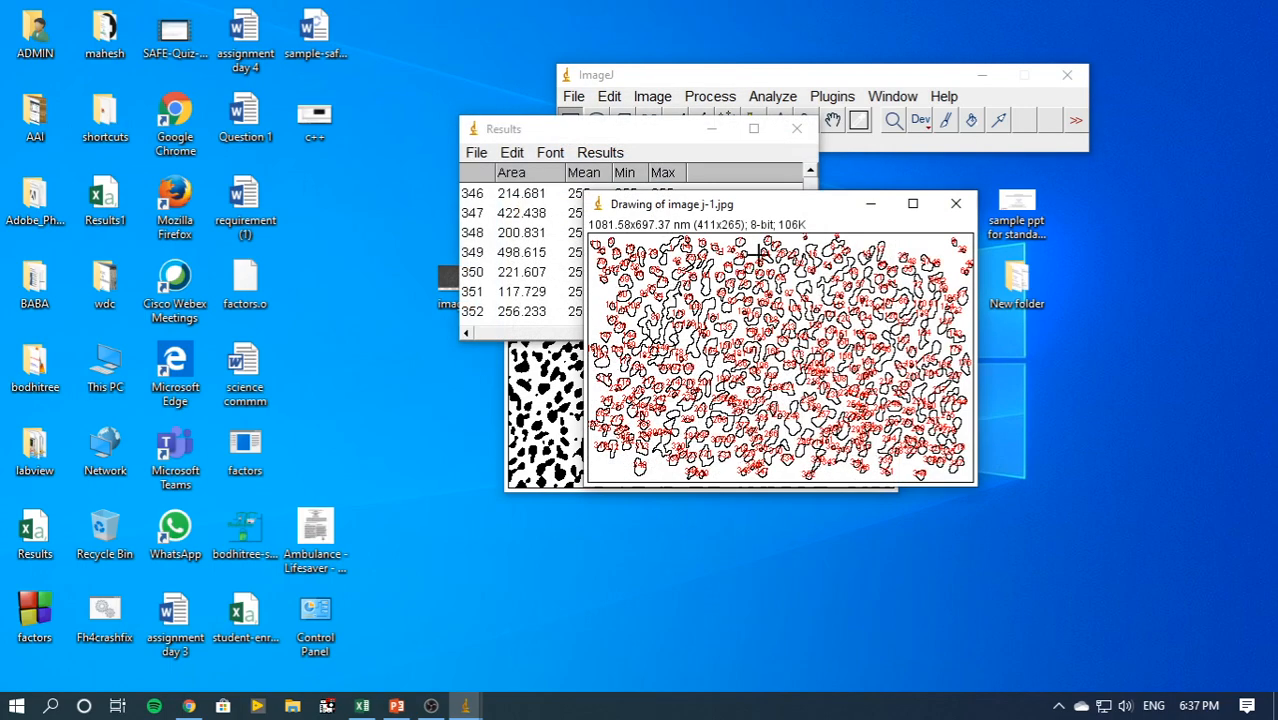
Move the particle outline drawing away from the results table and maximize the table's window
left_click_drag(828, 212, 927, 378)
left_click(754, 129)
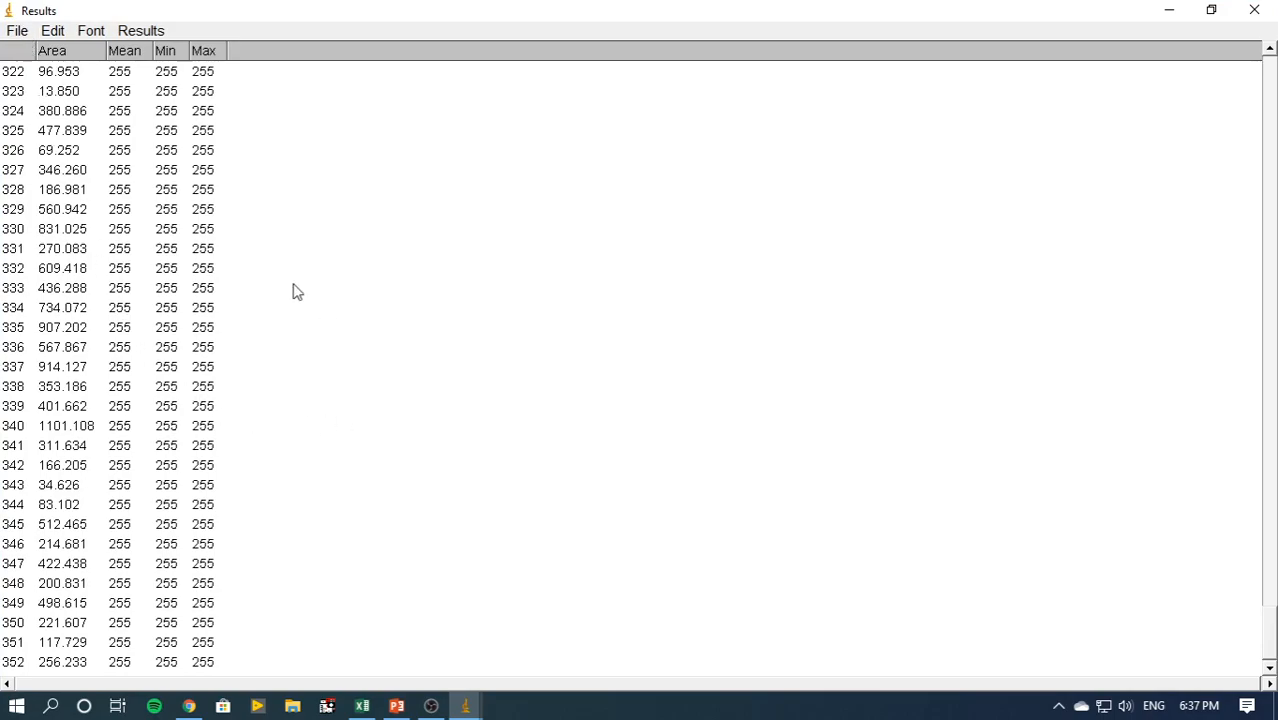
Try to save the results table to the Desktop as Results1
left_click(15, 32)
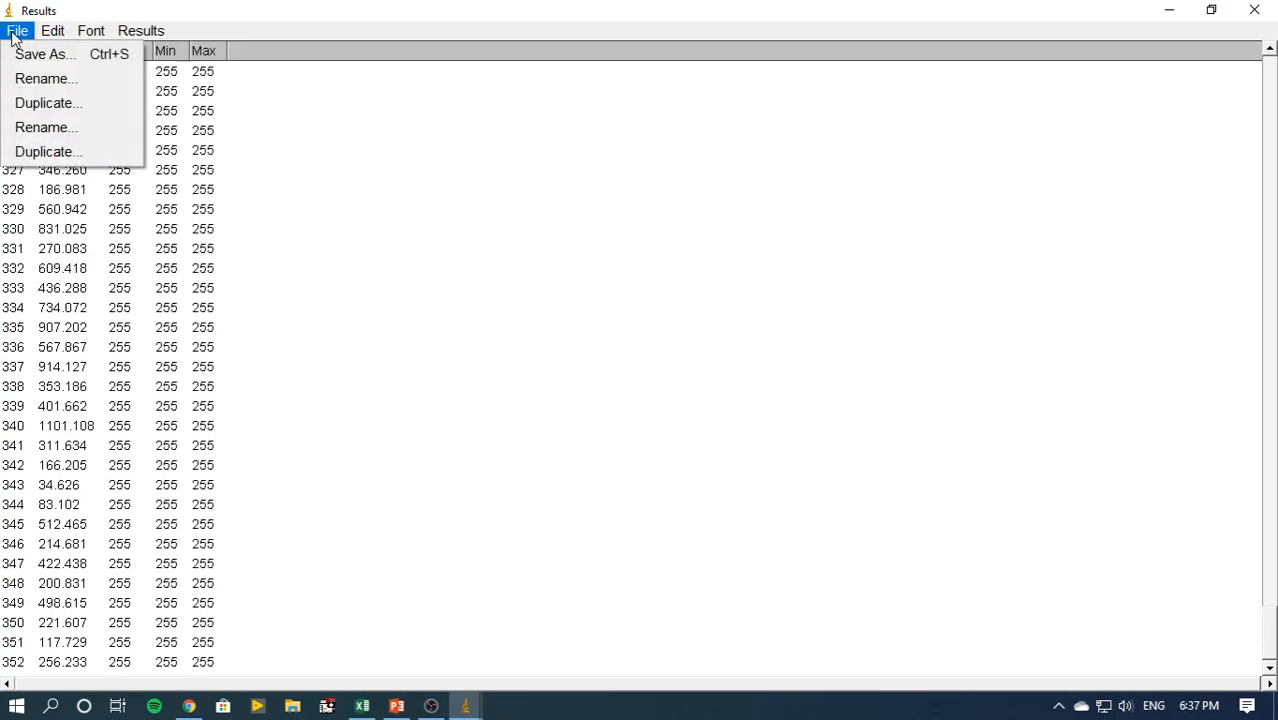
left_click(35, 54)
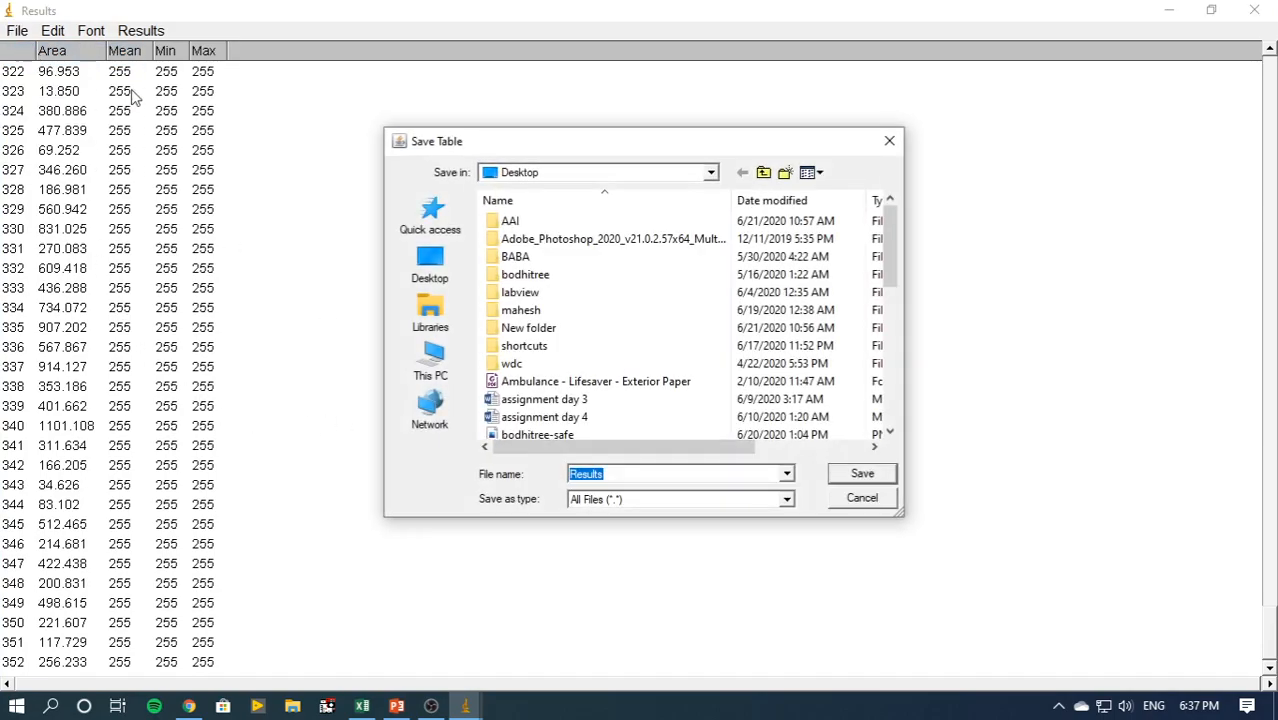
left_click(618, 478)
type("1")
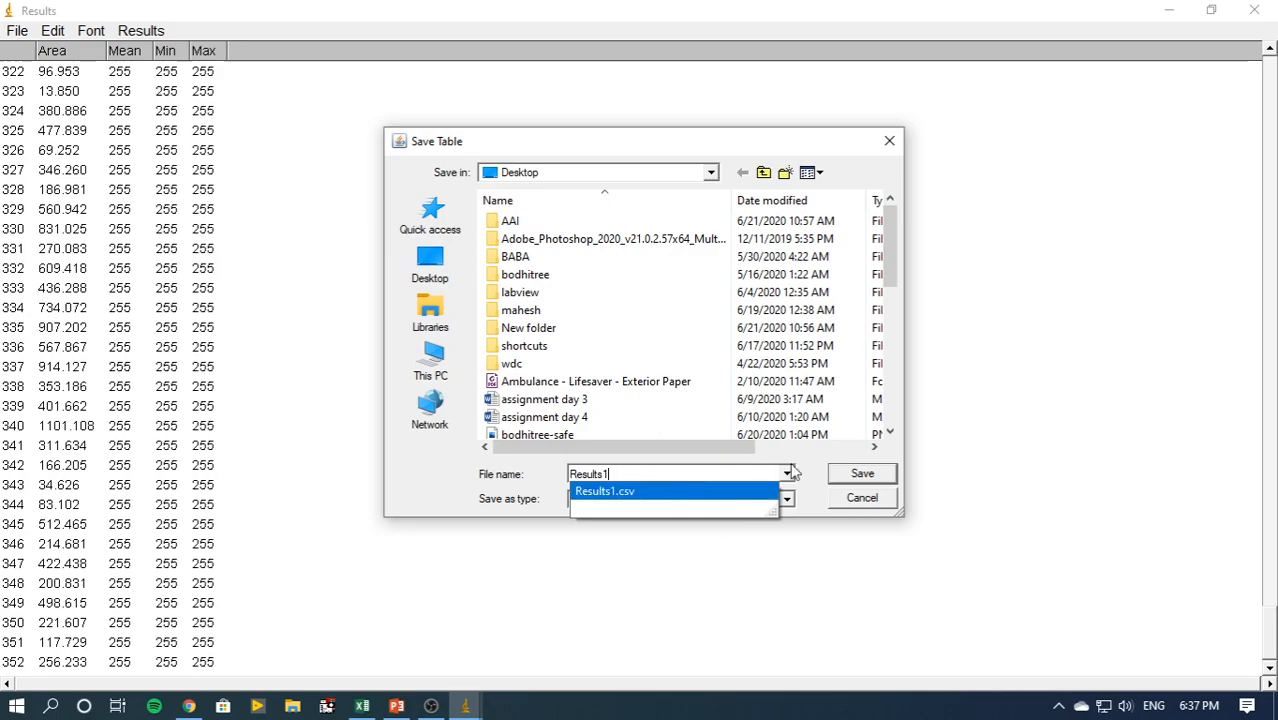
left_click(864, 475)
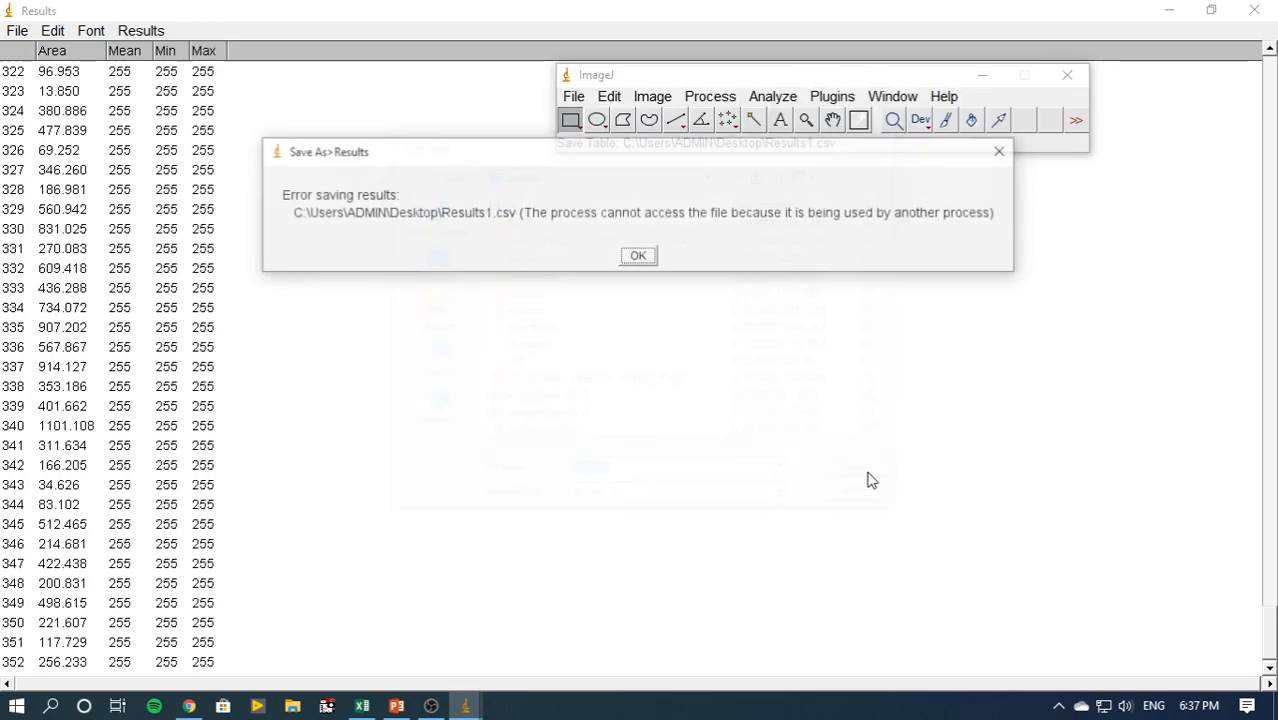
left_click(643, 259)
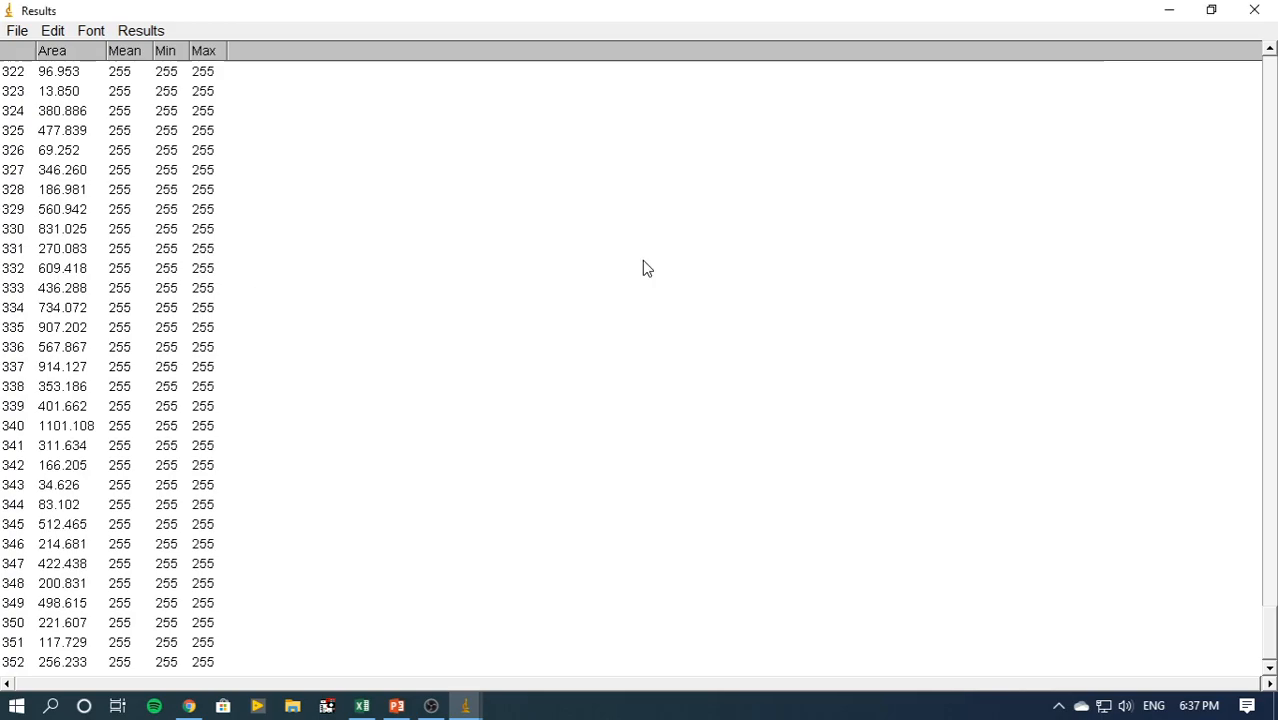
Save the results table to the Desktop under the name Results
left_click(17, 31)
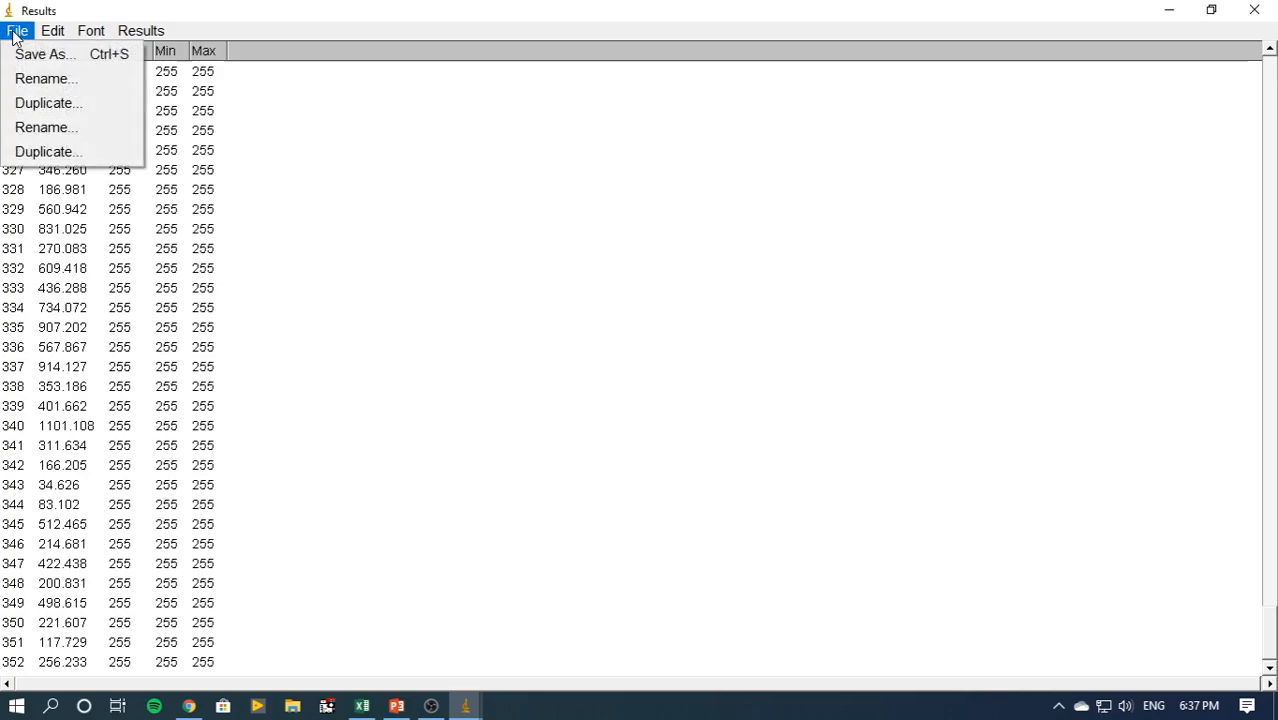
left_click(40, 51)
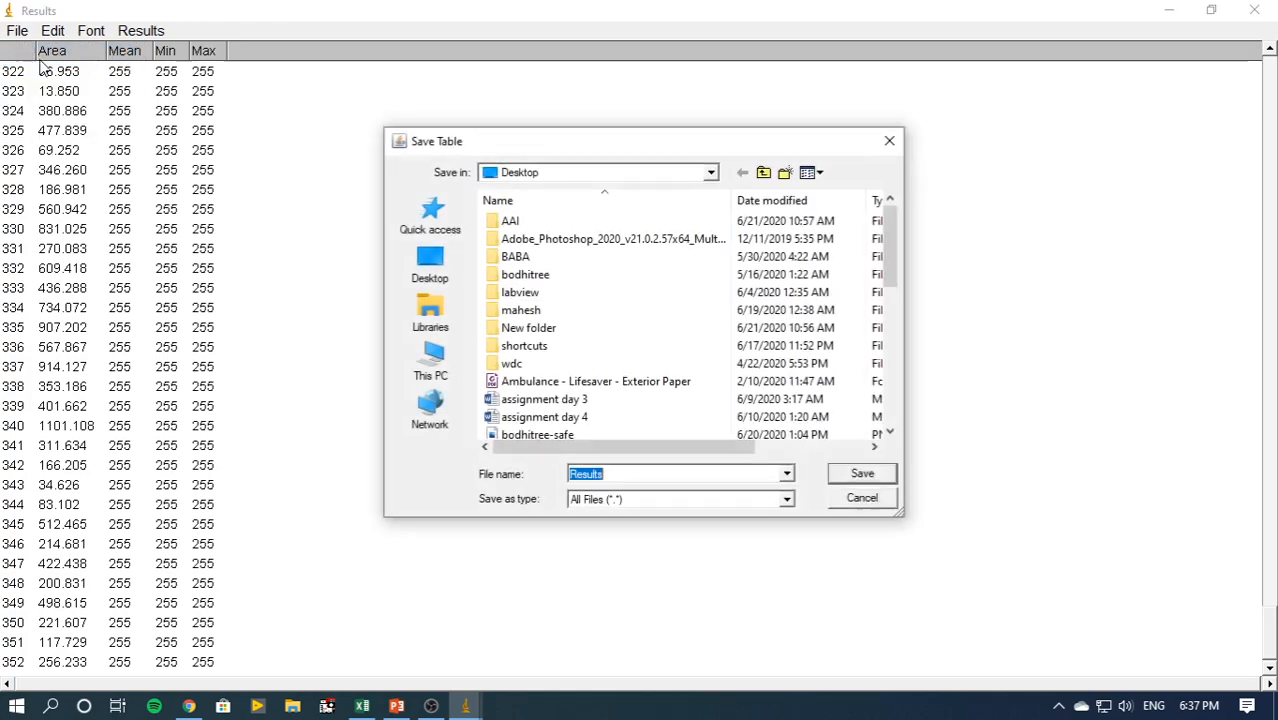
left_click(858, 477)
left_click(695, 362)
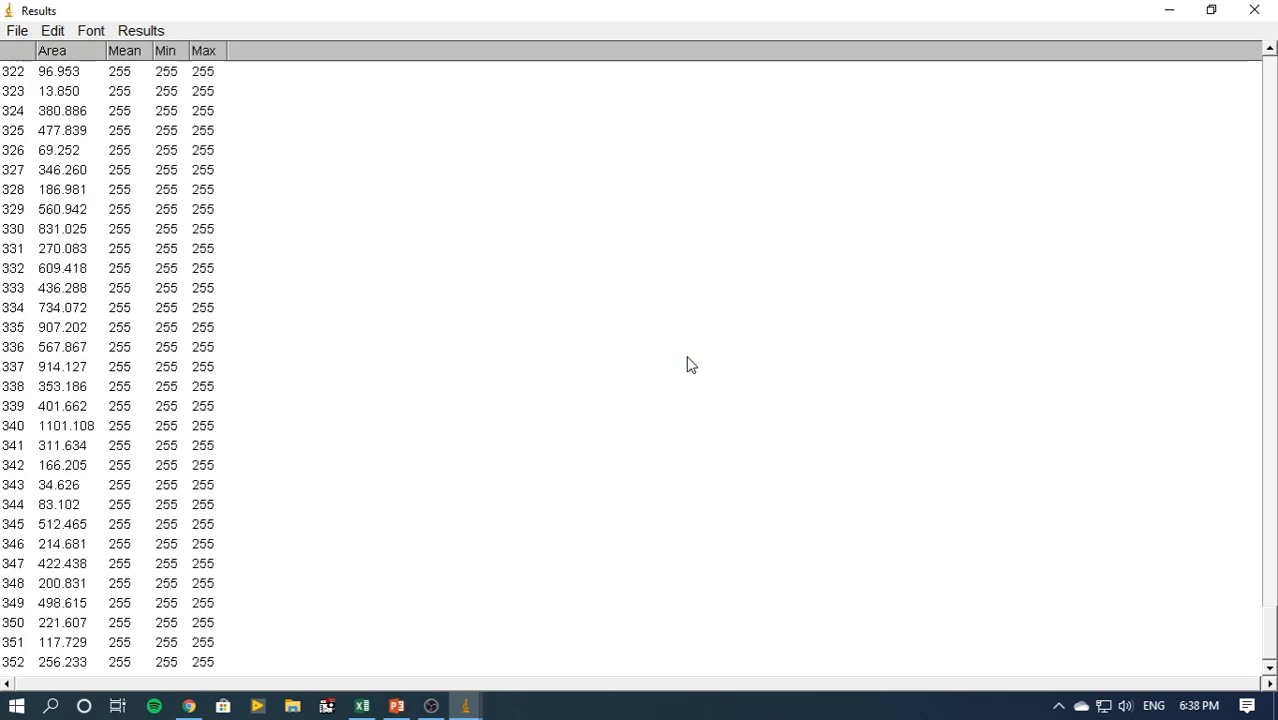
Minimize the results table, both image windows and the ImageJ toolbar, and switch to the Results1 workbook in Excel
left_click(1171, 13)
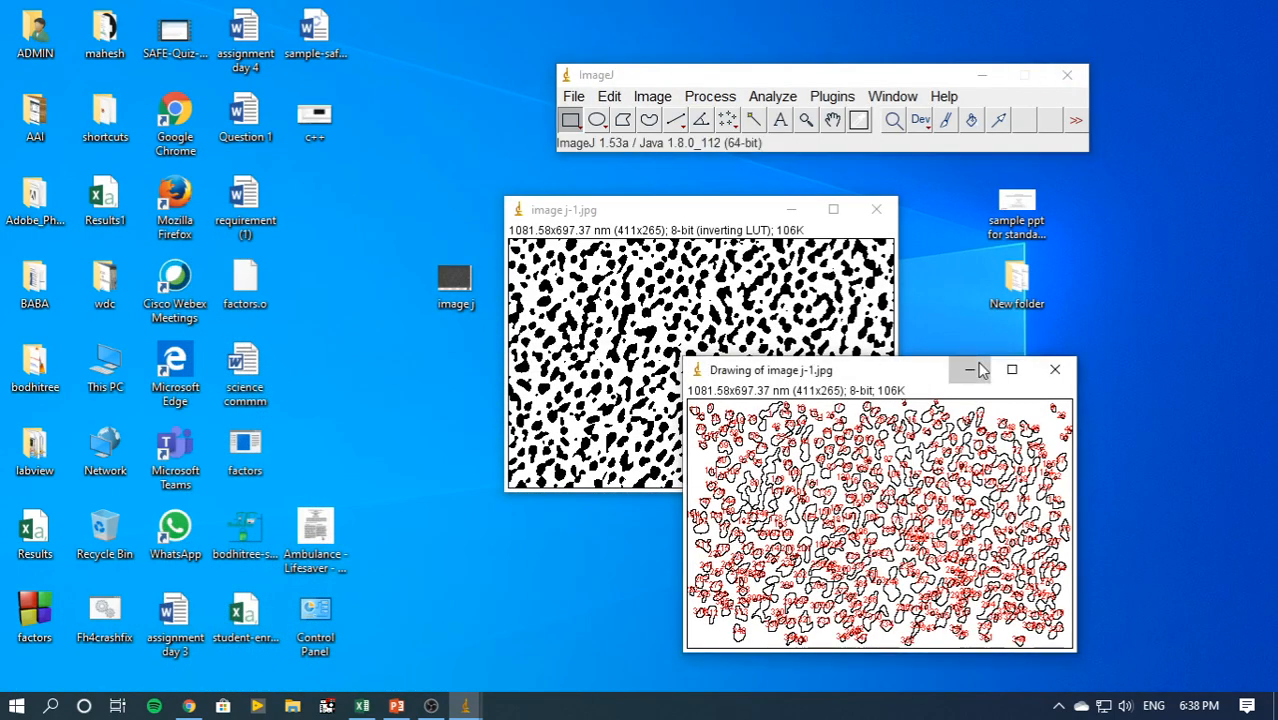
left_click(970, 370)
left_click(792, 209)
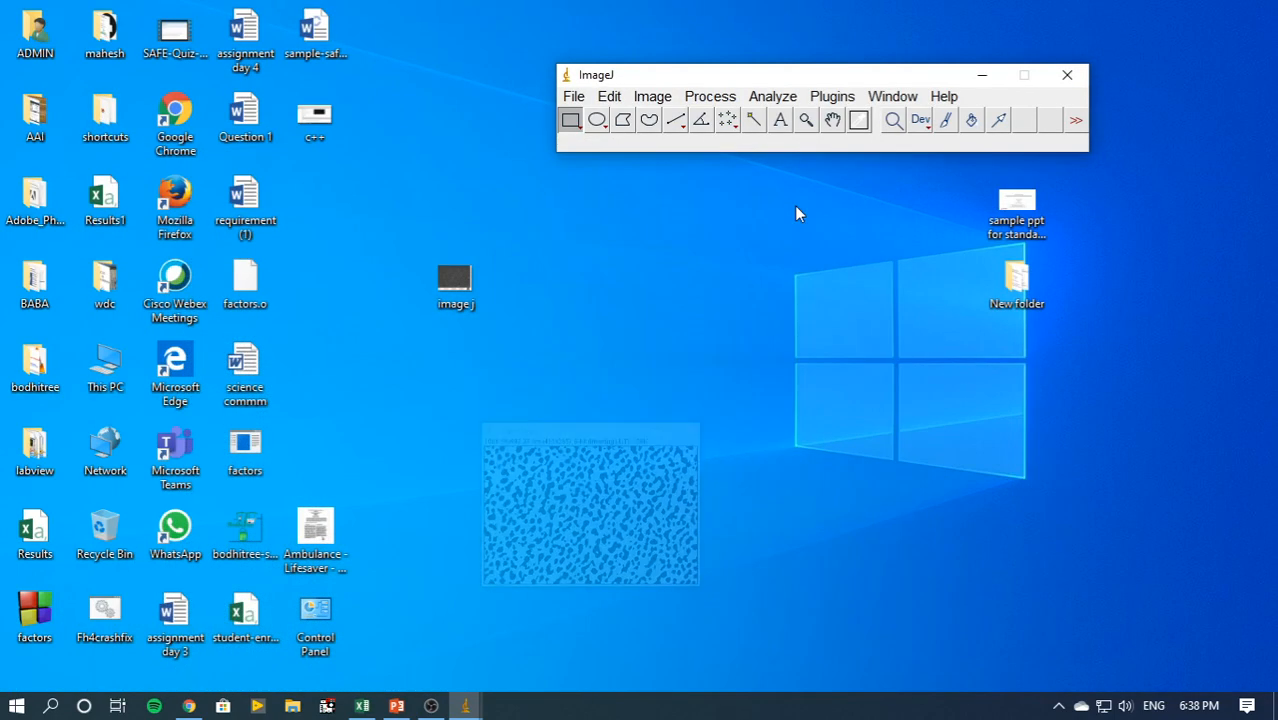
left_click(981, 77)
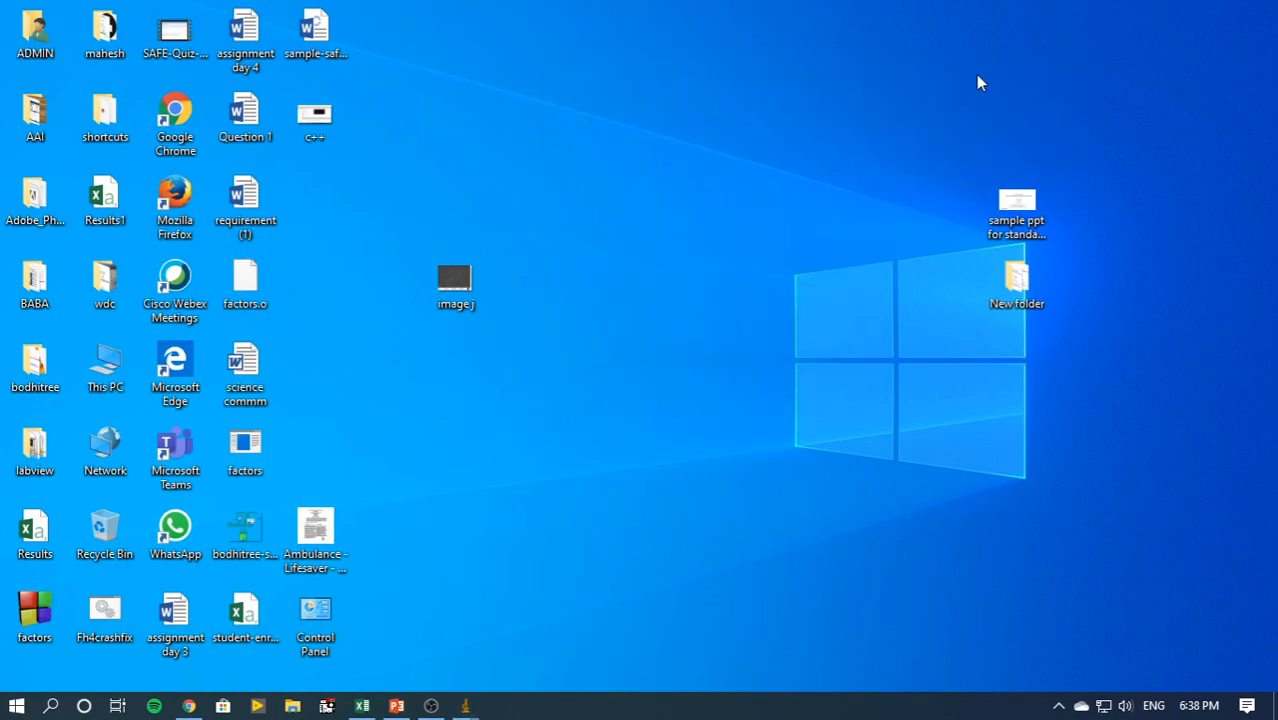
left_click(362, 706)
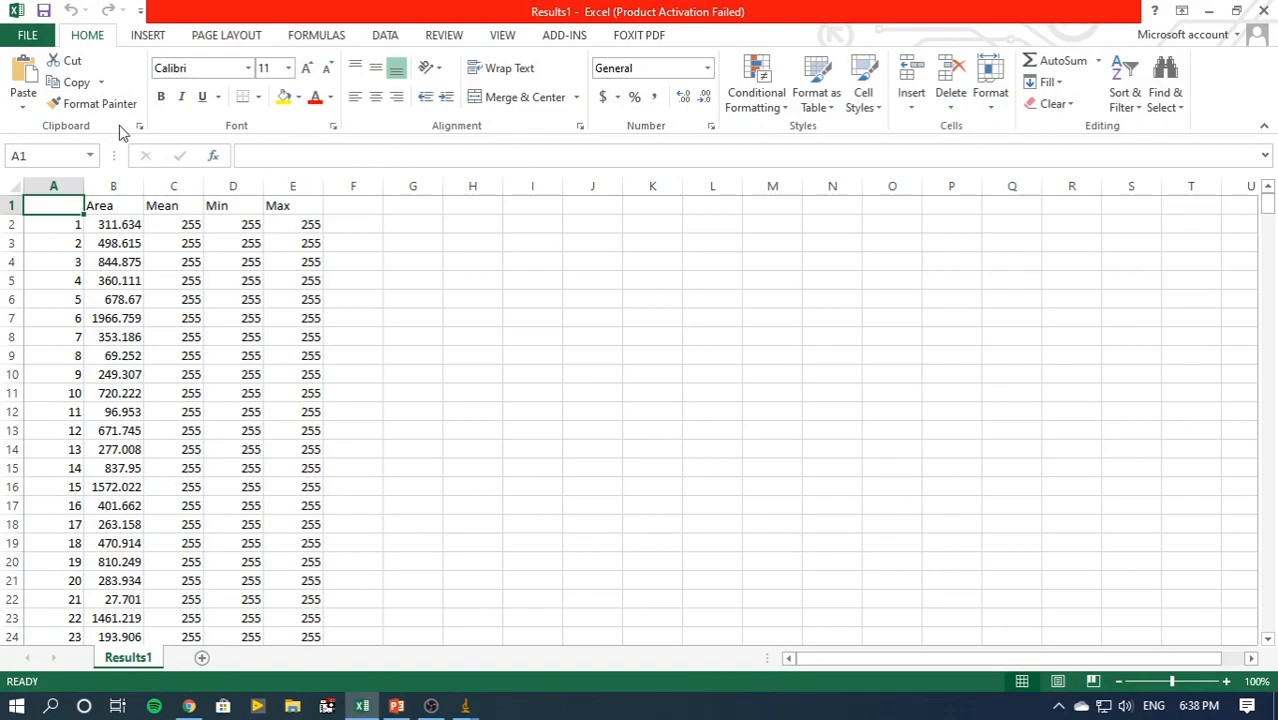
Enter a formula in G2 that divides the first particle's area in B2 by 3.14
left_click(377, 37)
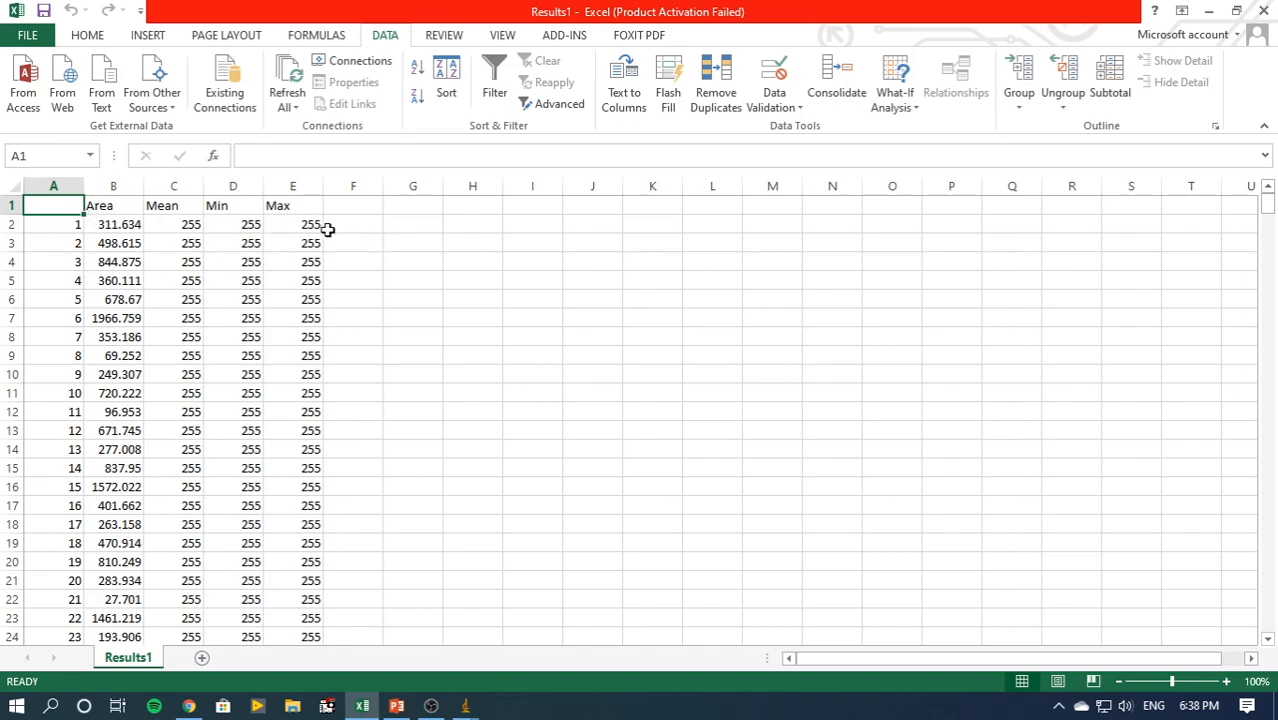
left_click(112, 186)
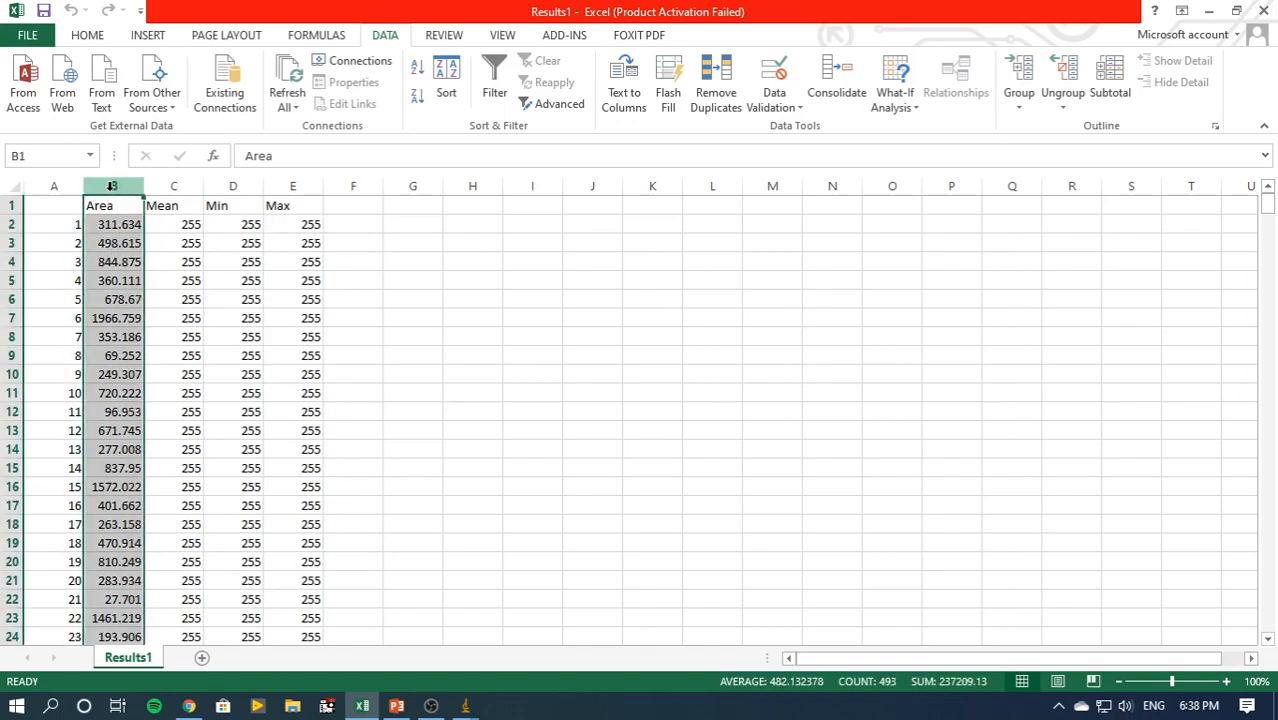
left_click(400, 226)
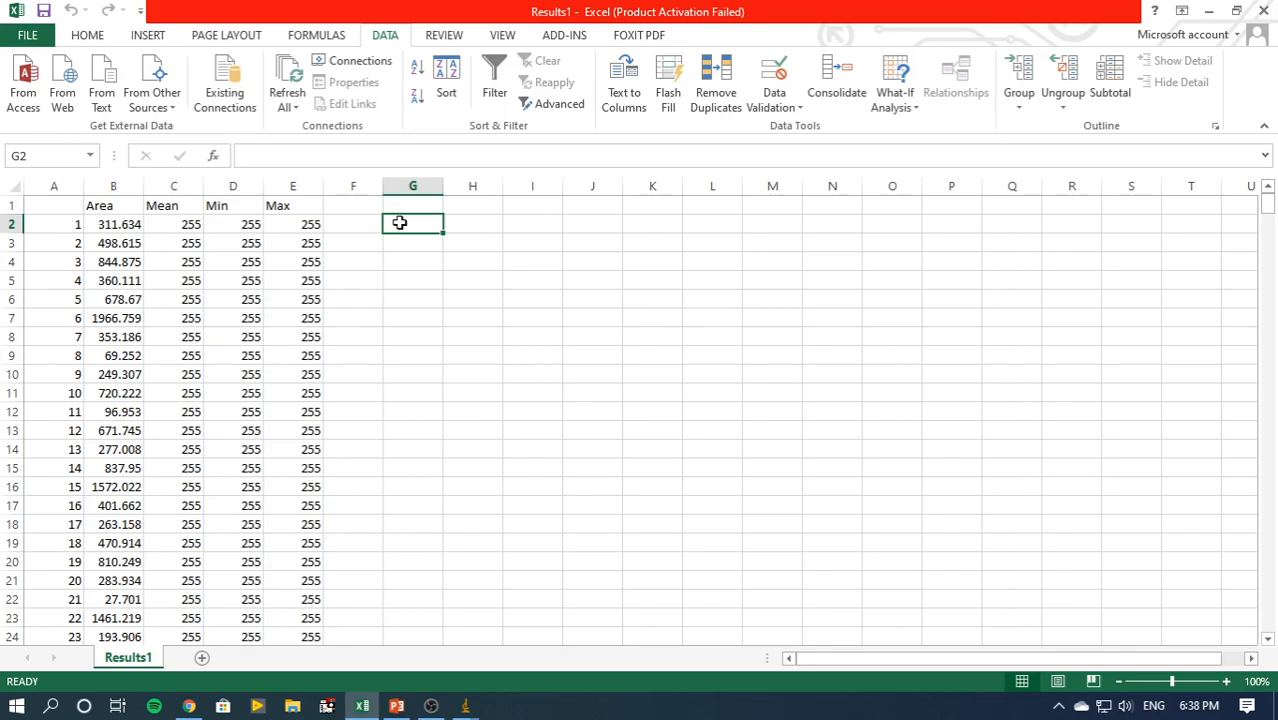
type("=")
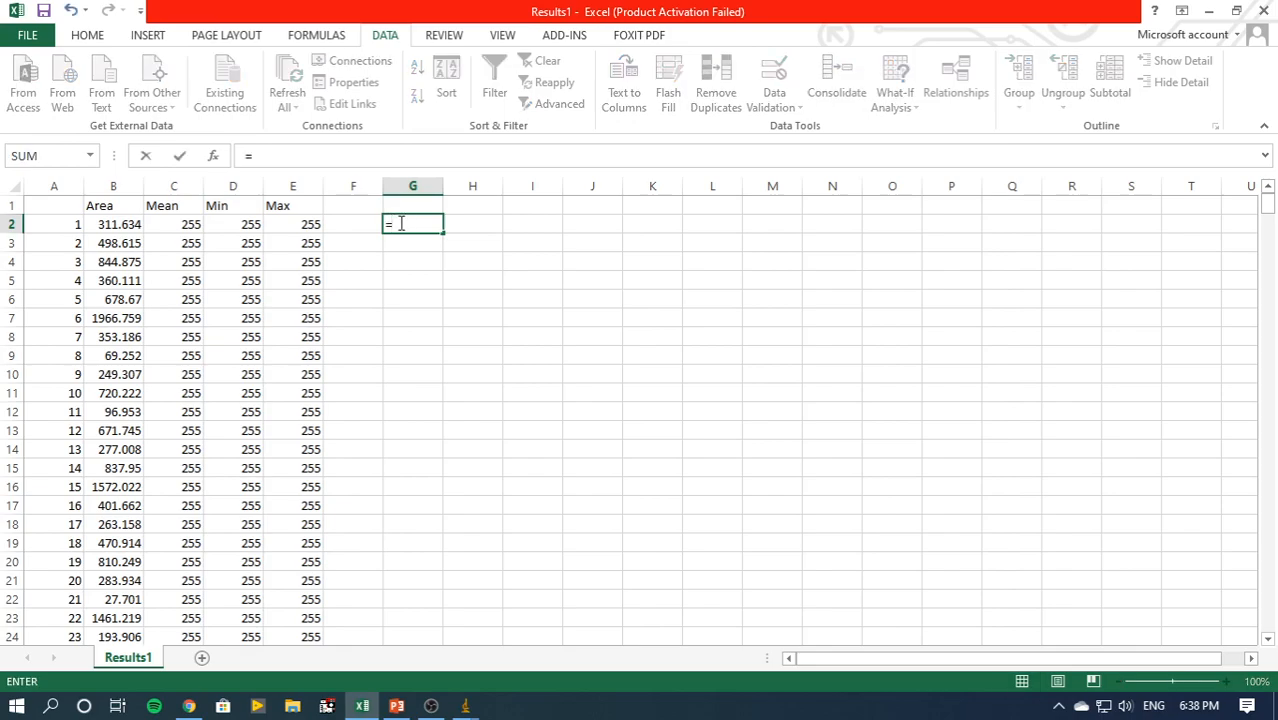
left_click(118, 224)
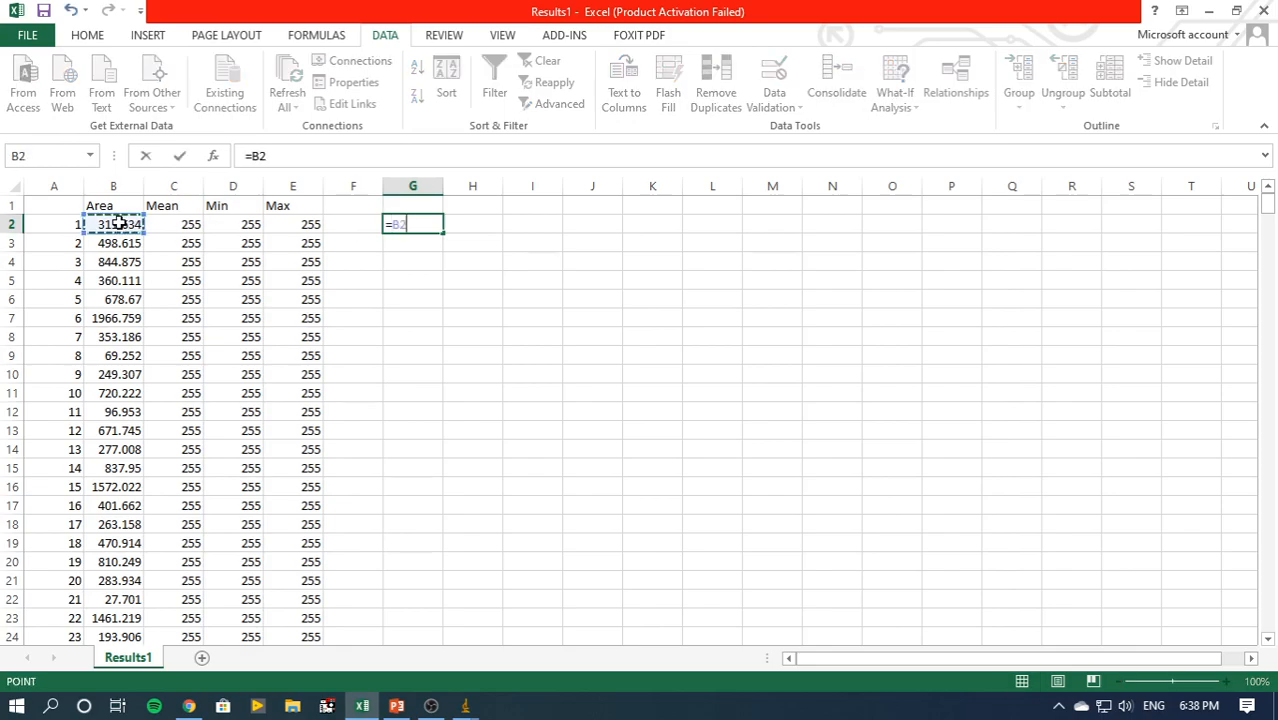
type("/3.14")
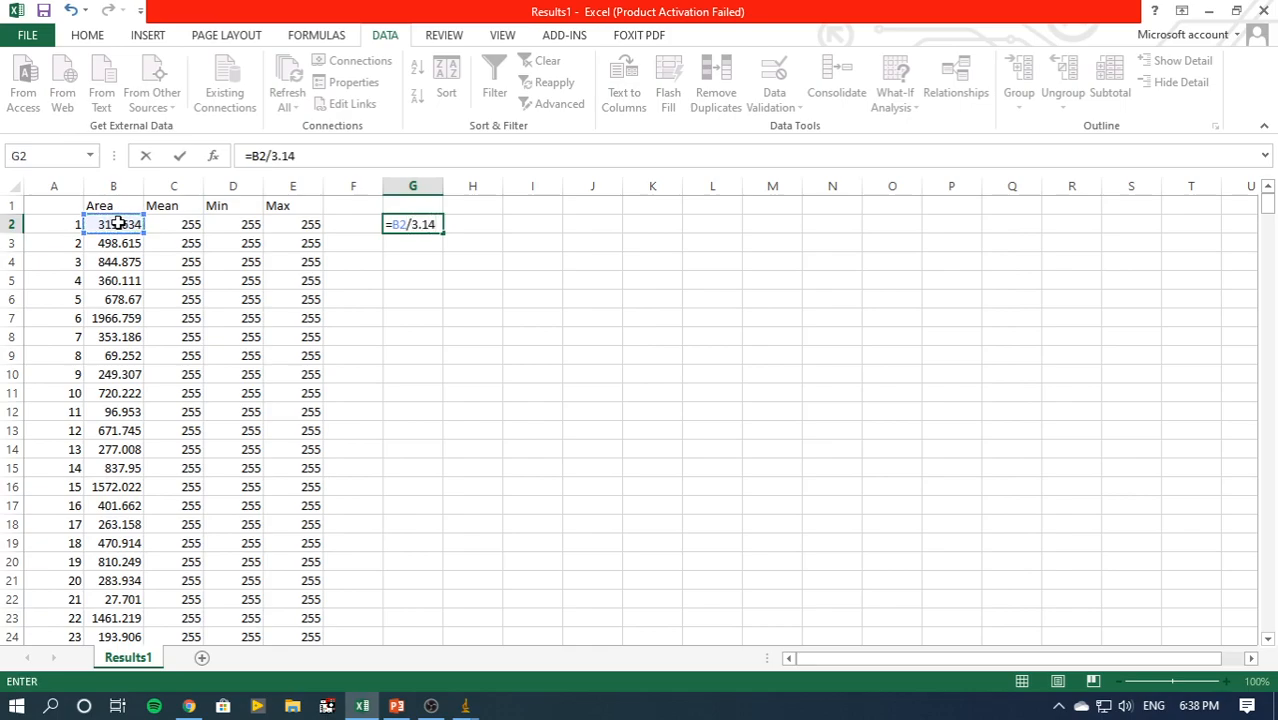
key("Return")
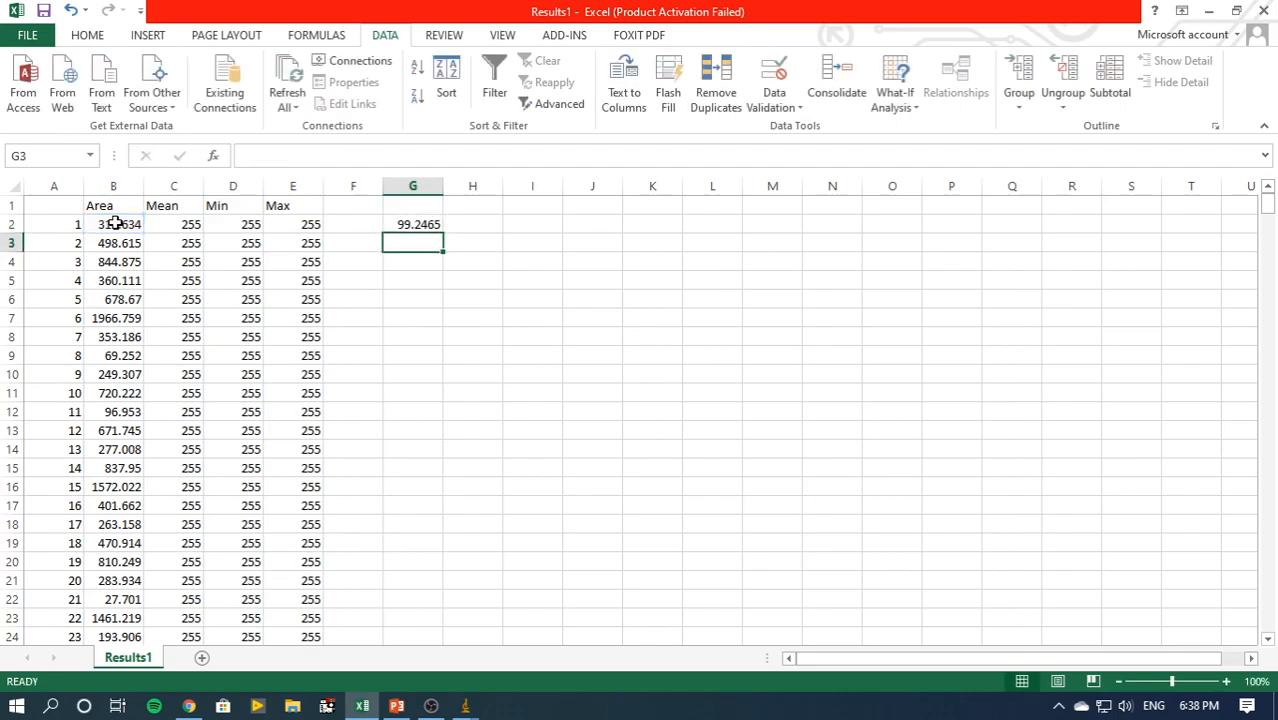
Calculate the particle's radius in H2 as the square root of G2
left_click(464, 226)
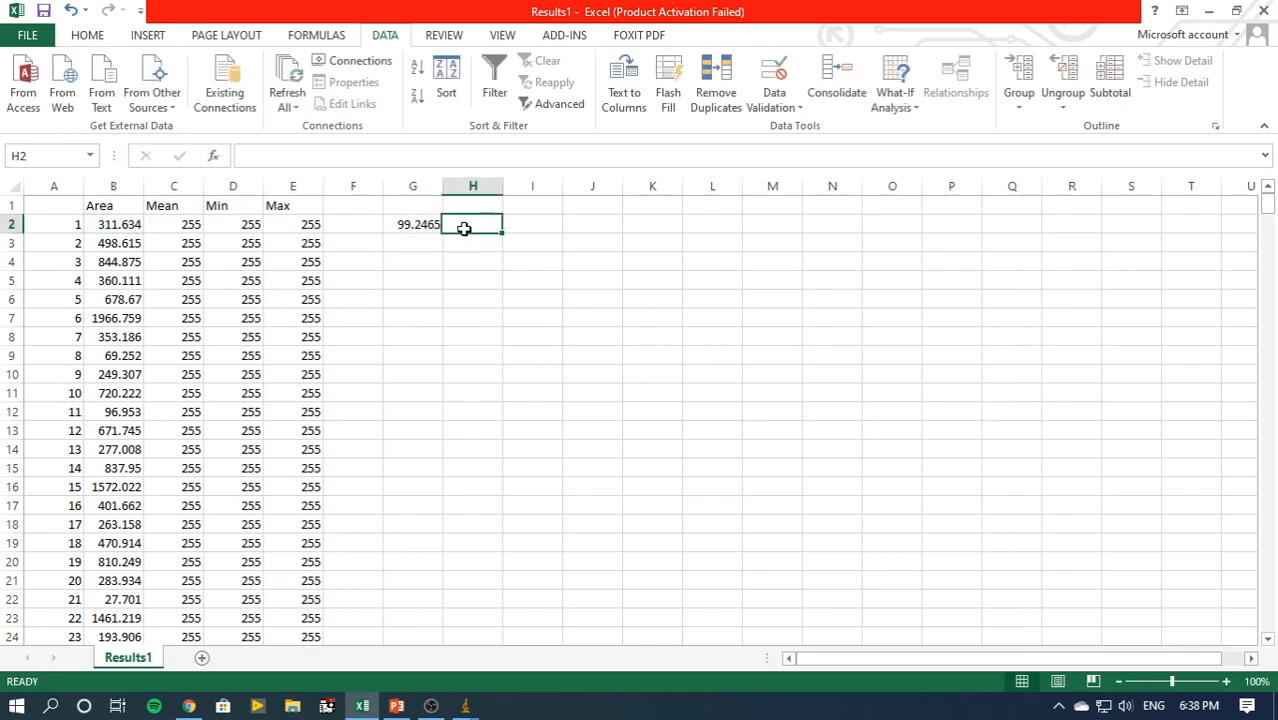
type("=s")
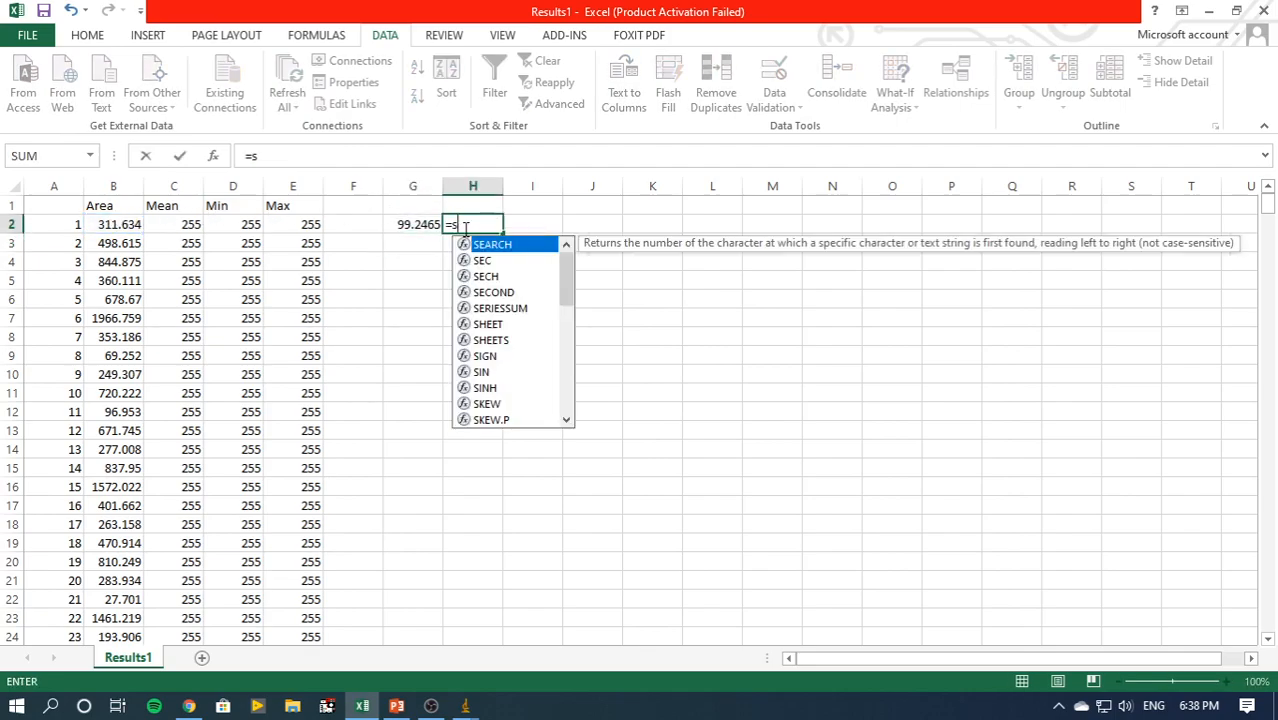
type("qrt(")
left_click(427, 228)
type(")")
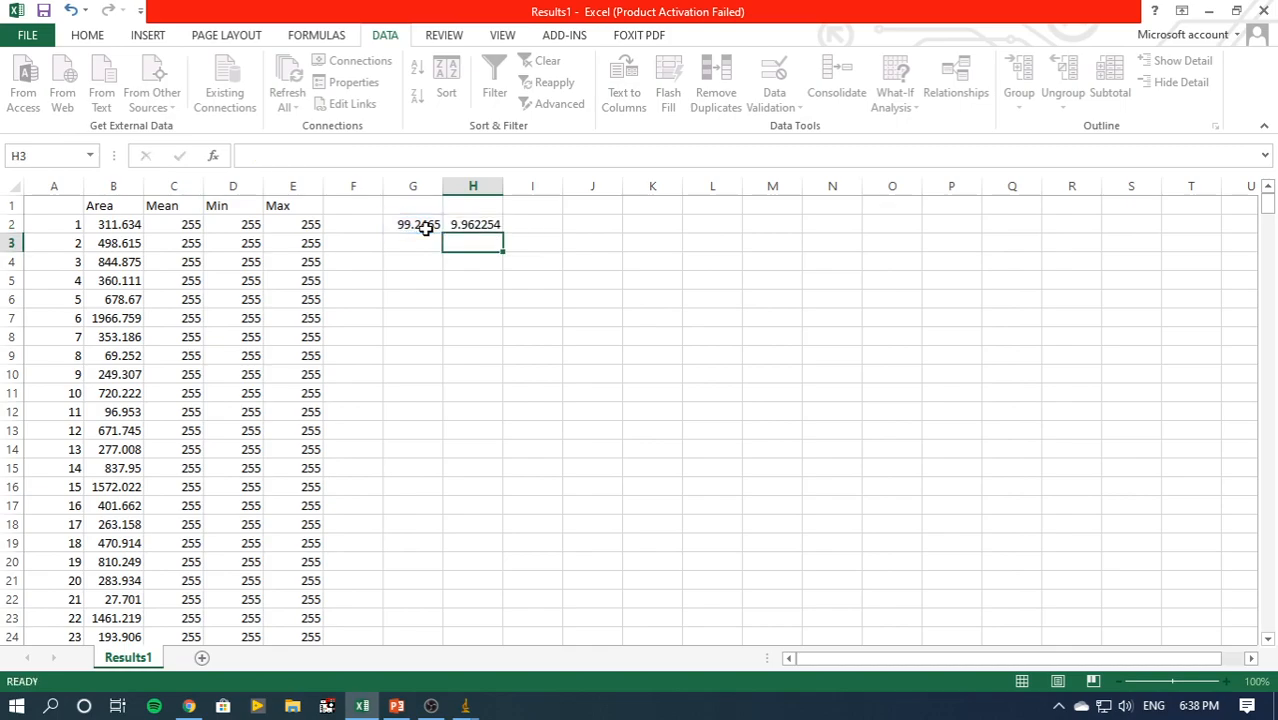
key("Return")
Calculate the particle's diameter in I2 as 2 times the radius in H2
left_click(531, 224)
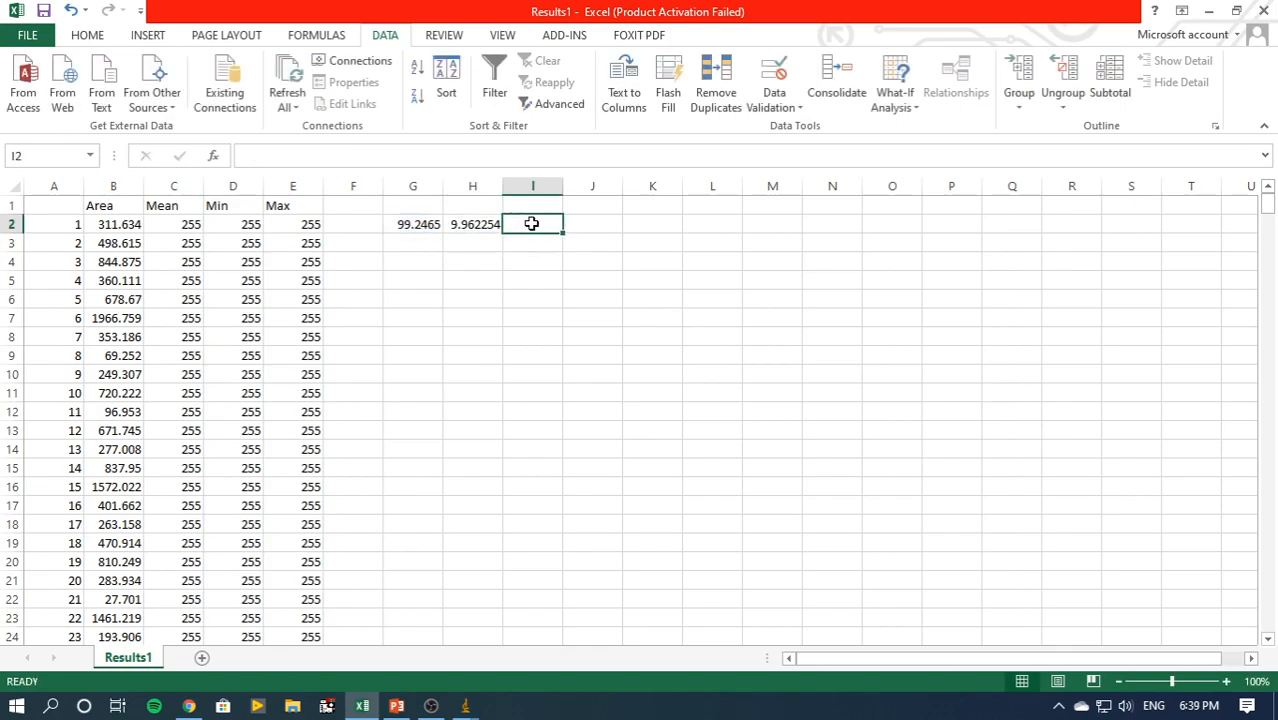
type("=")
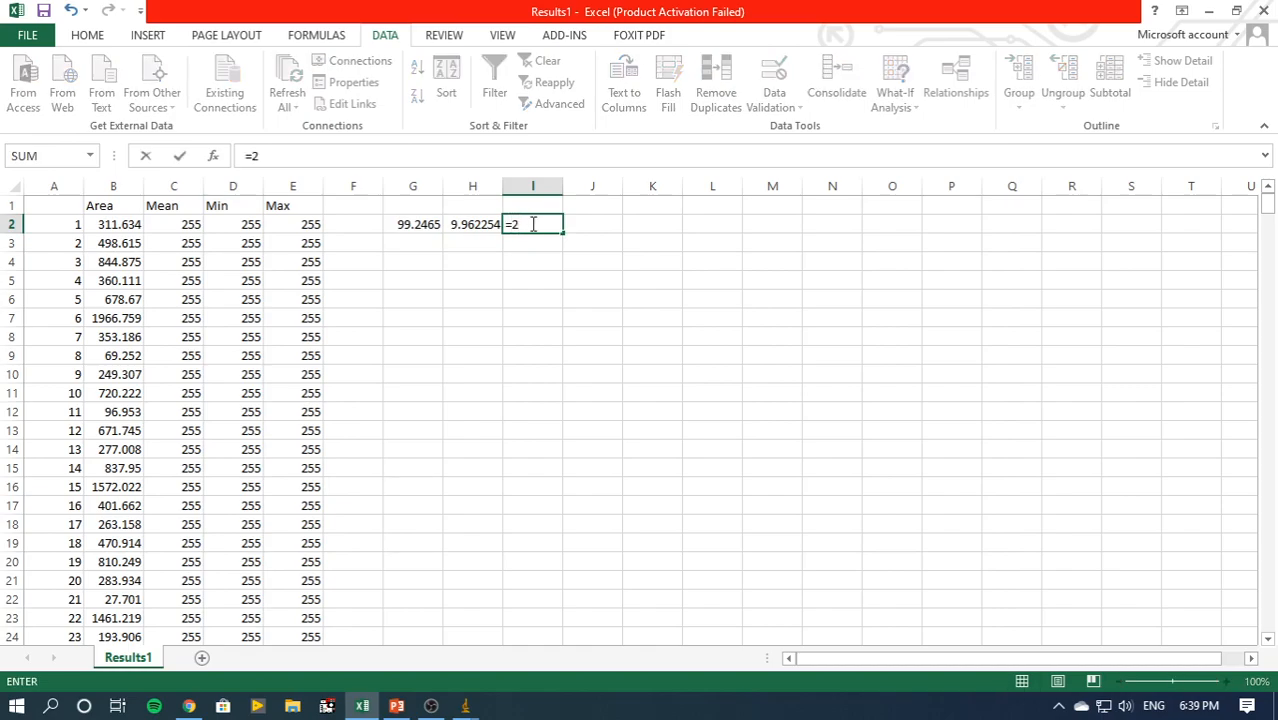
type("2*")
left_click(462, 220)
key("Return")
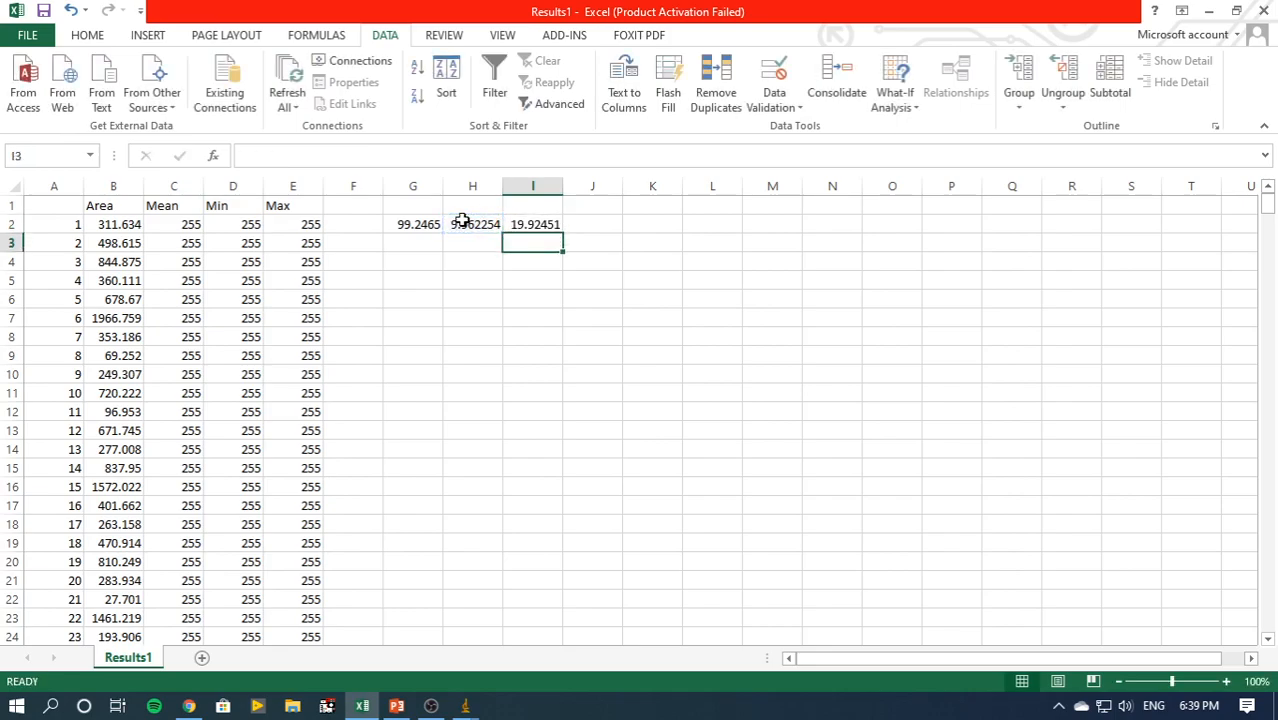
Fill the formulas in G2:I2 down to row 493 and copy the whole diameter column I
left_click_drag(393, 224, 569, 589)
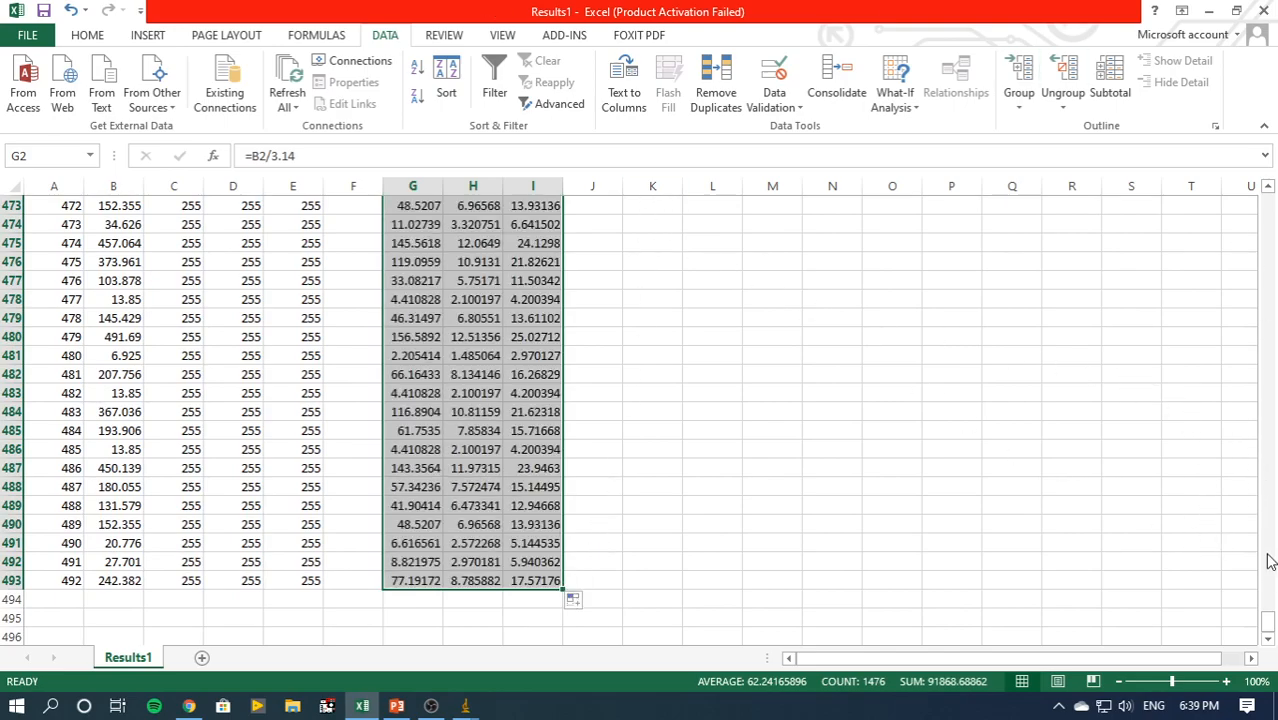
left_click_drag(1267, 624, 1264, 194)
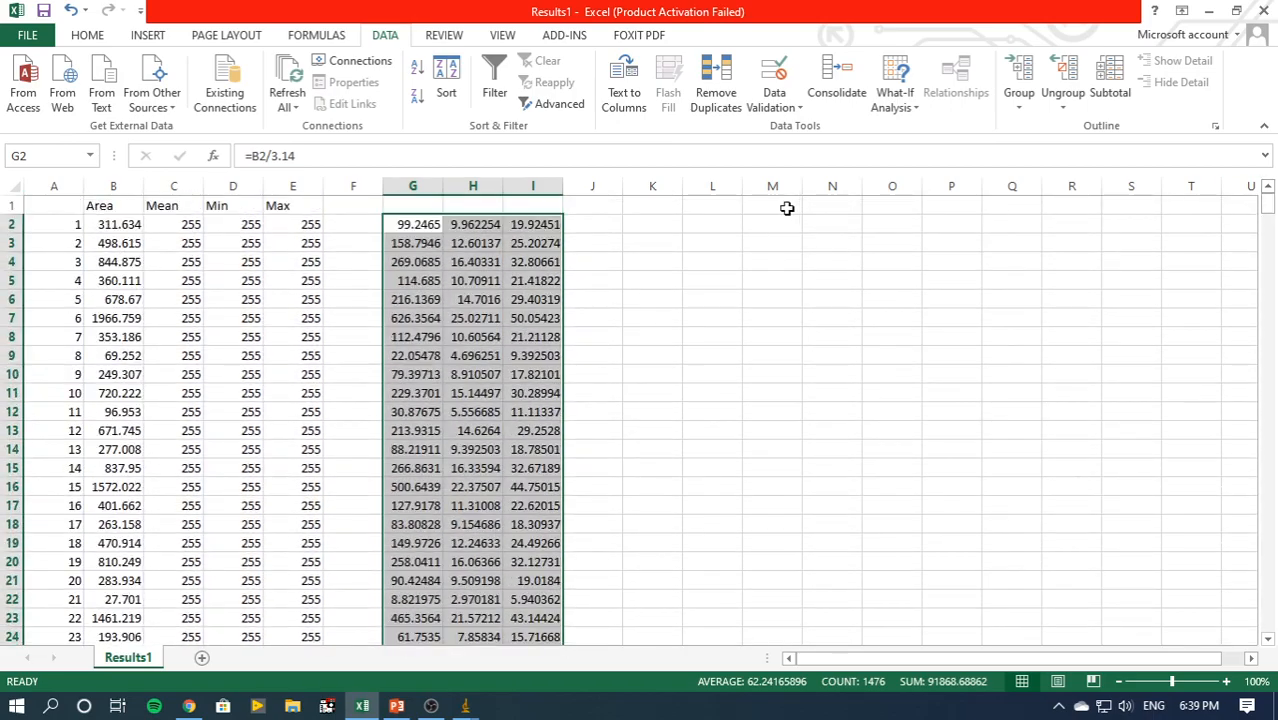
left_click(542, 182)
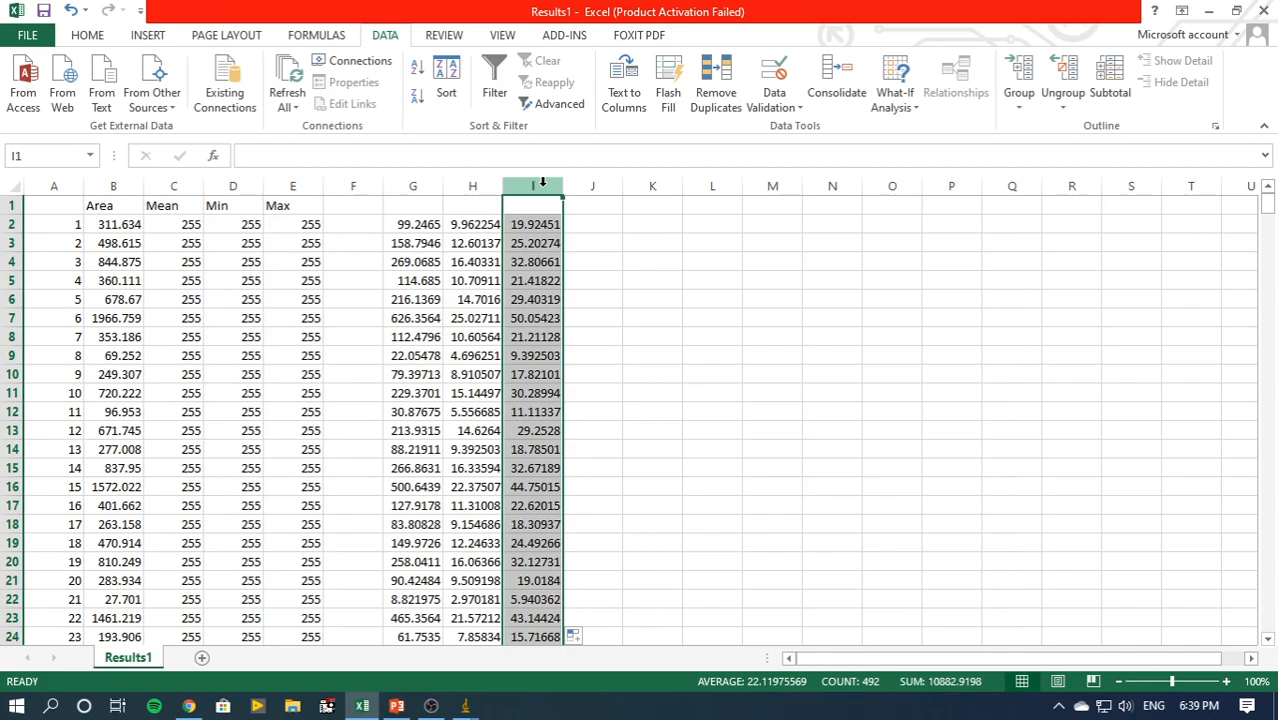
right_click(530, 188)
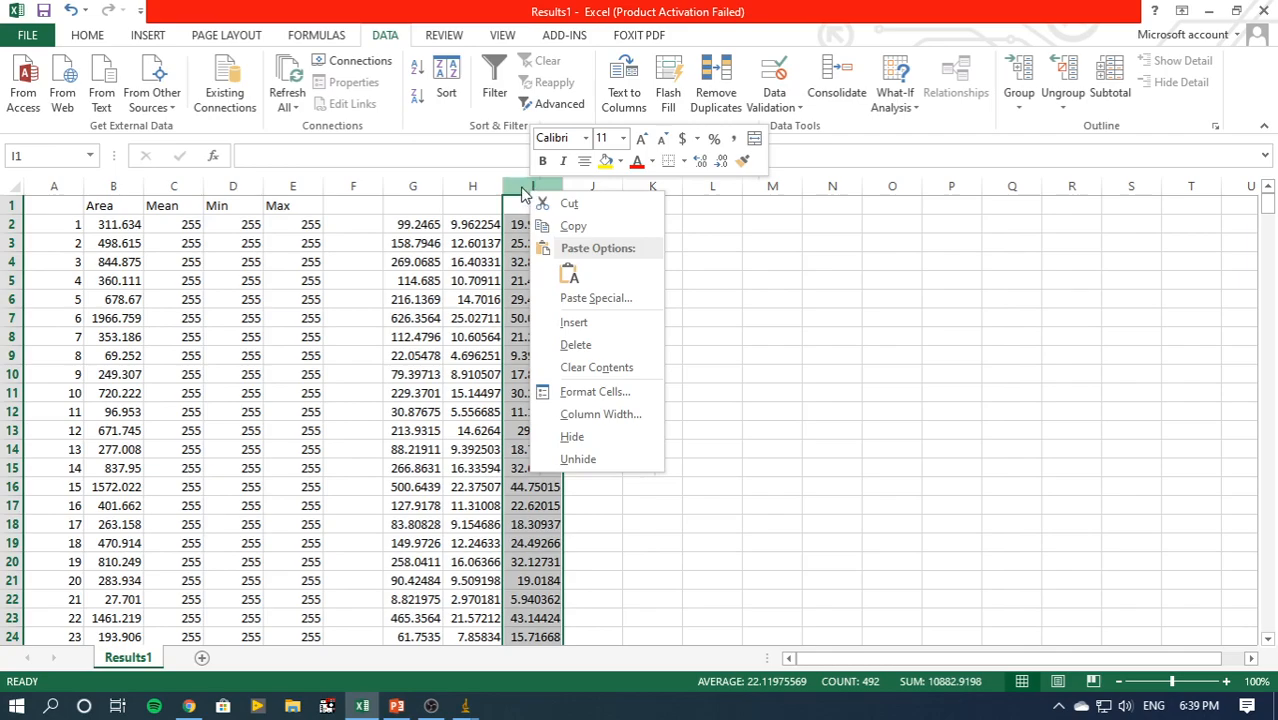
left_click(570, 226)
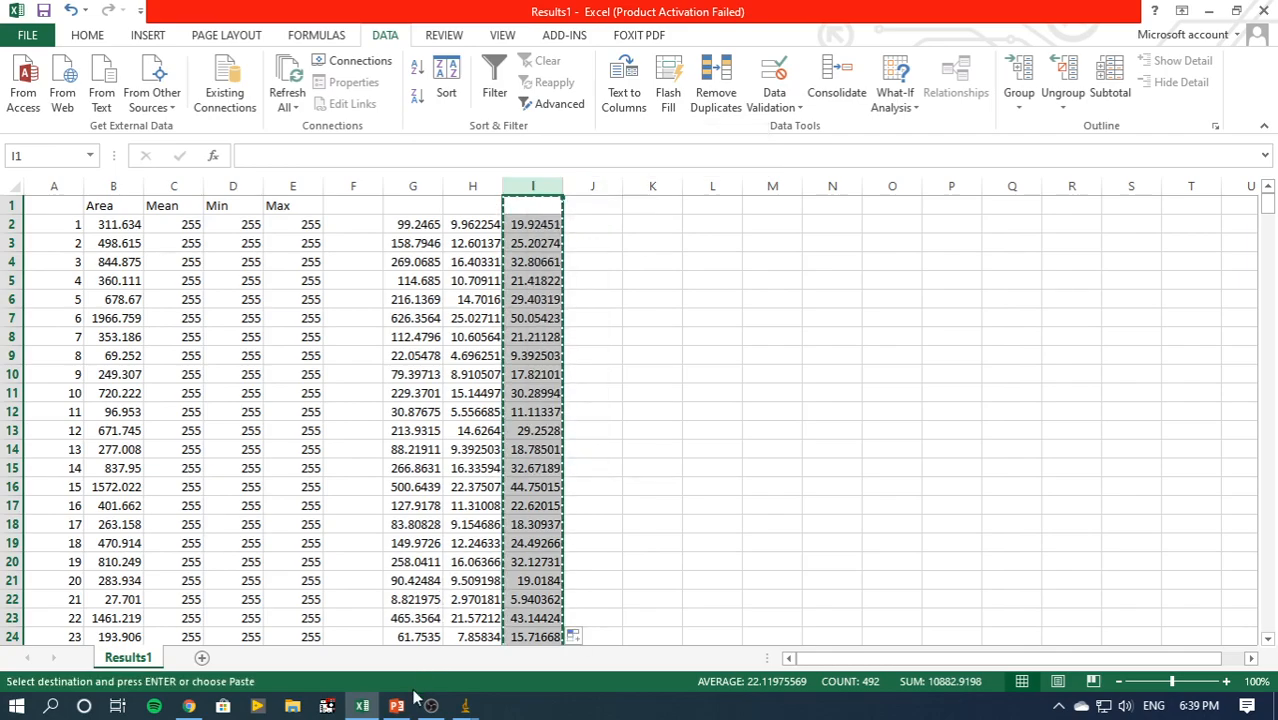
Switch to Microcal Origin, close the Results Log, and paste the copied diameters into column B(Y) of the maximized Data1 worksheet
left_click(326, 706)
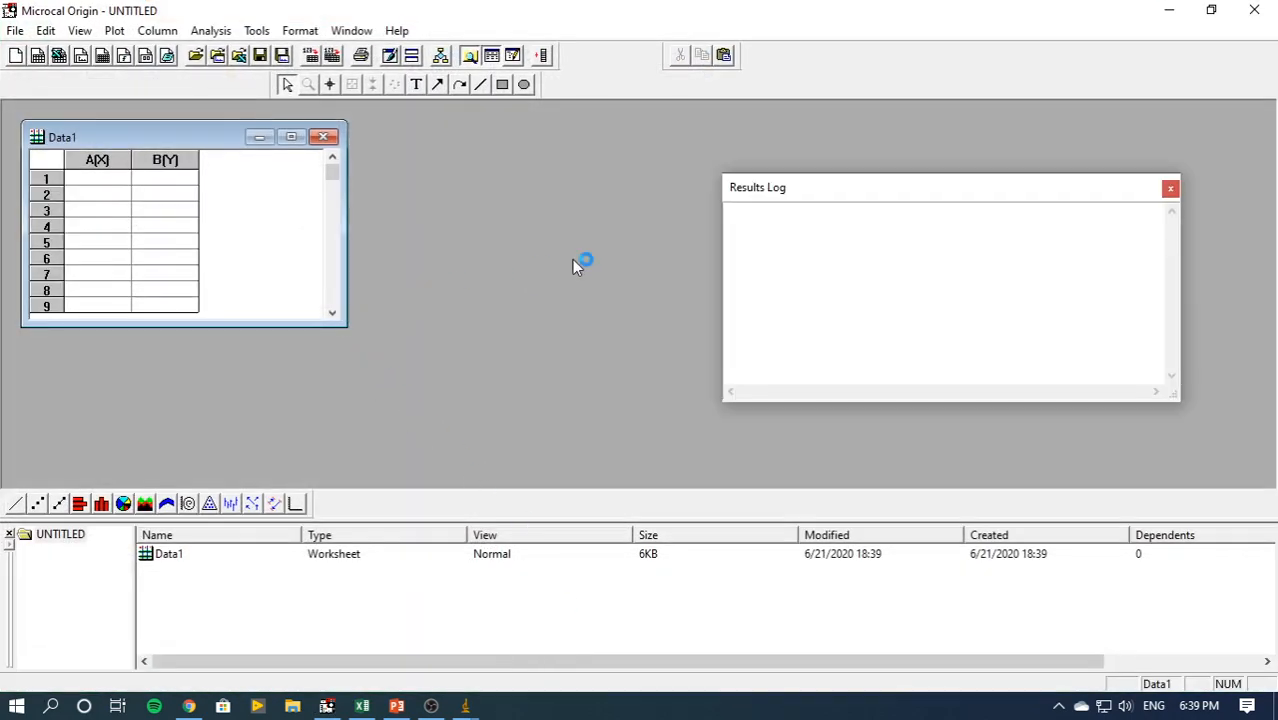
left_click(1170, 188)
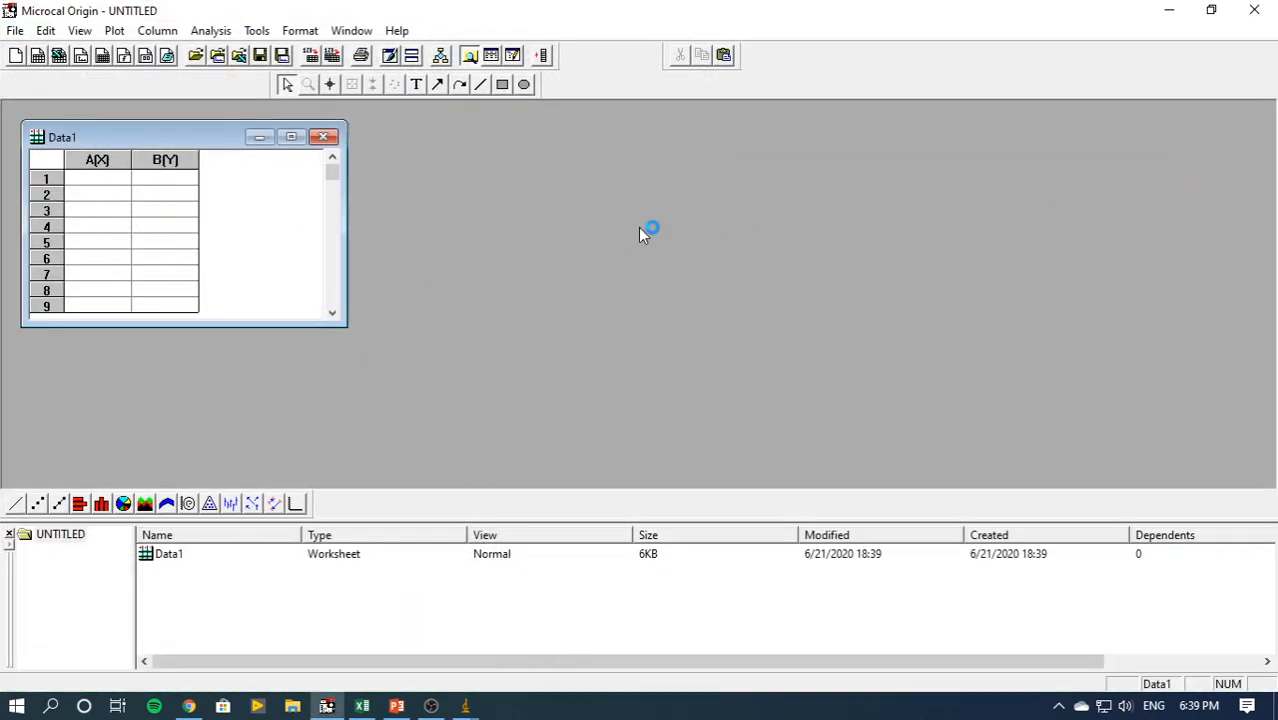
left_click(291, 137)
left_click(131, 111)
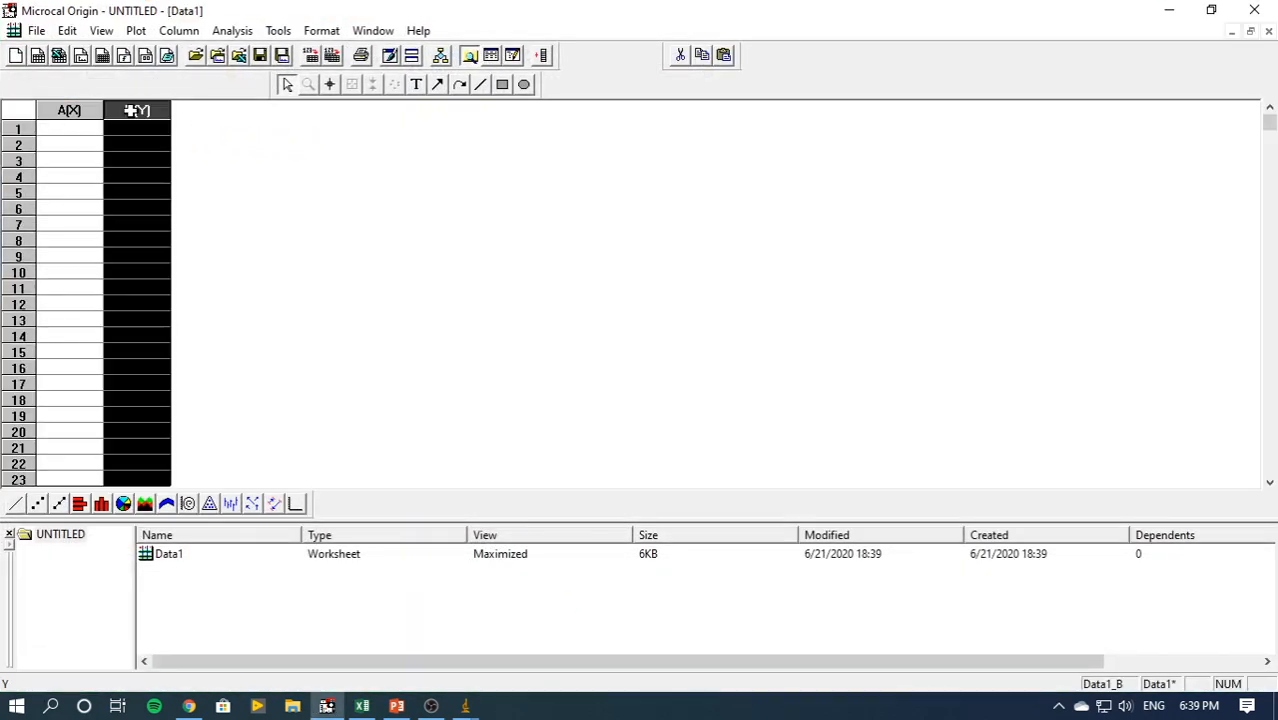
right_click(131, 111)
left_click(170, 187)
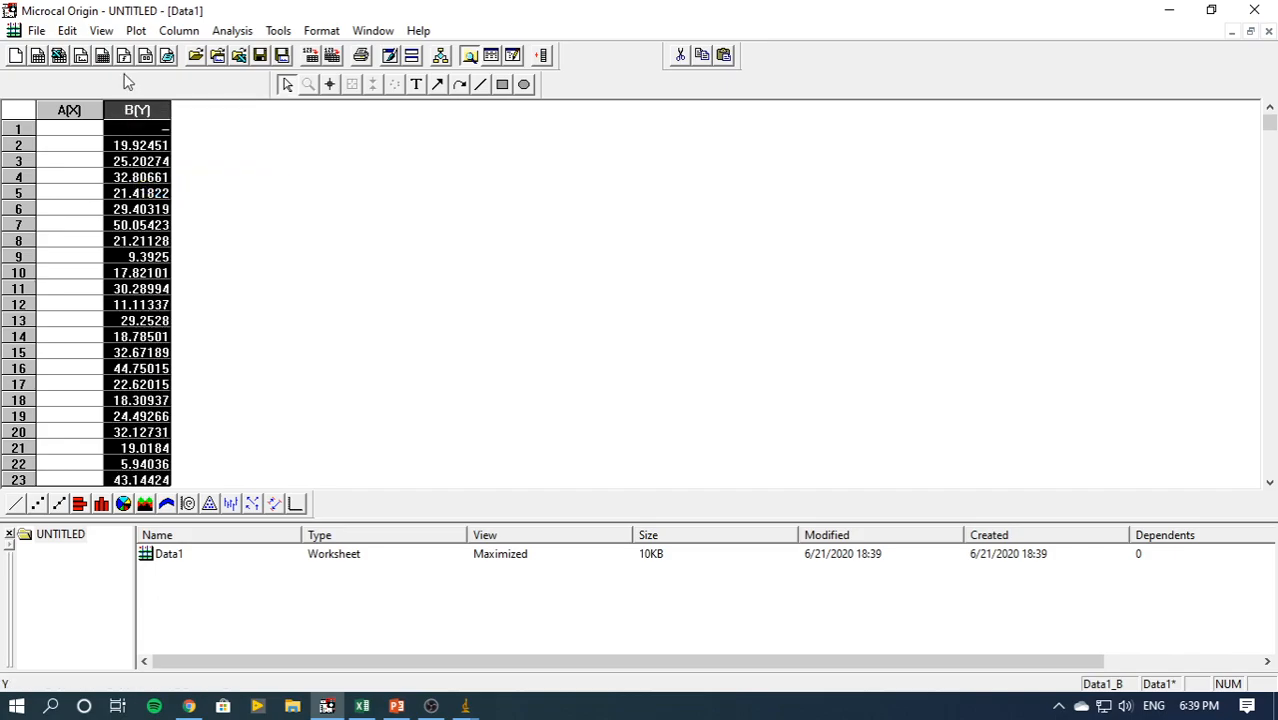
Plot the diameters in column B(Y) as a histogram
left_click(134, 30)
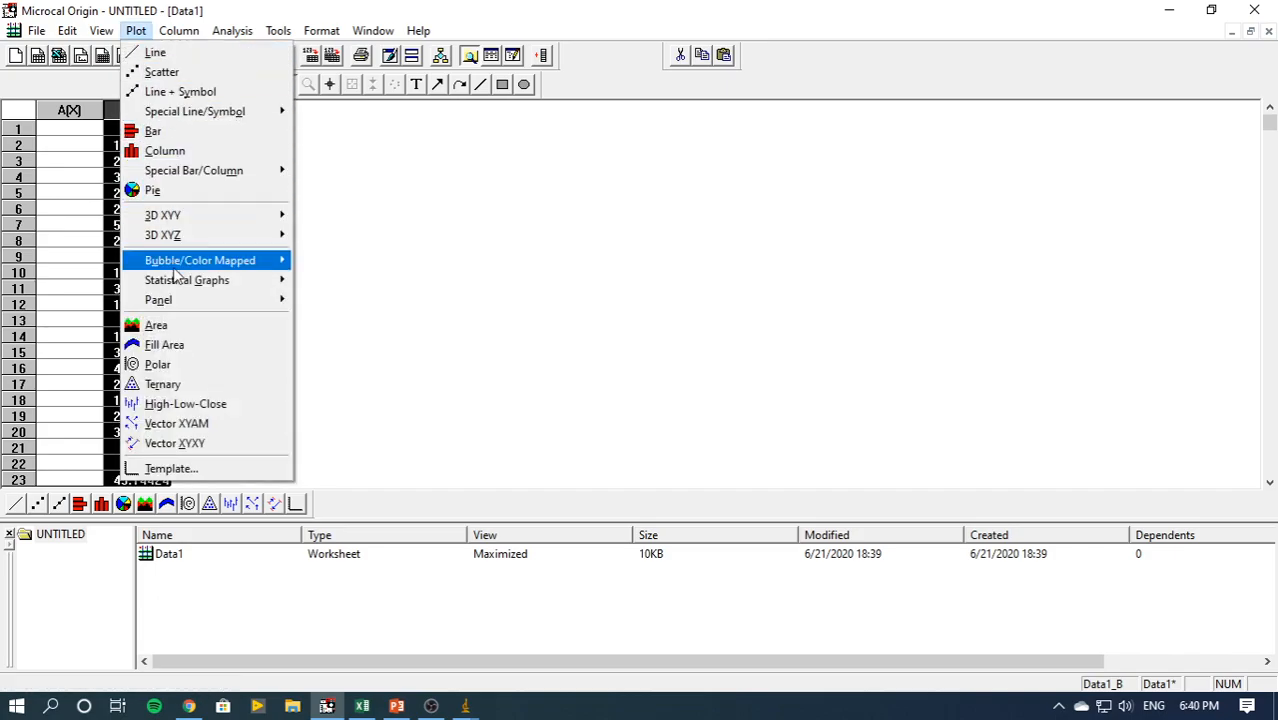
mouse_move(177, 280)
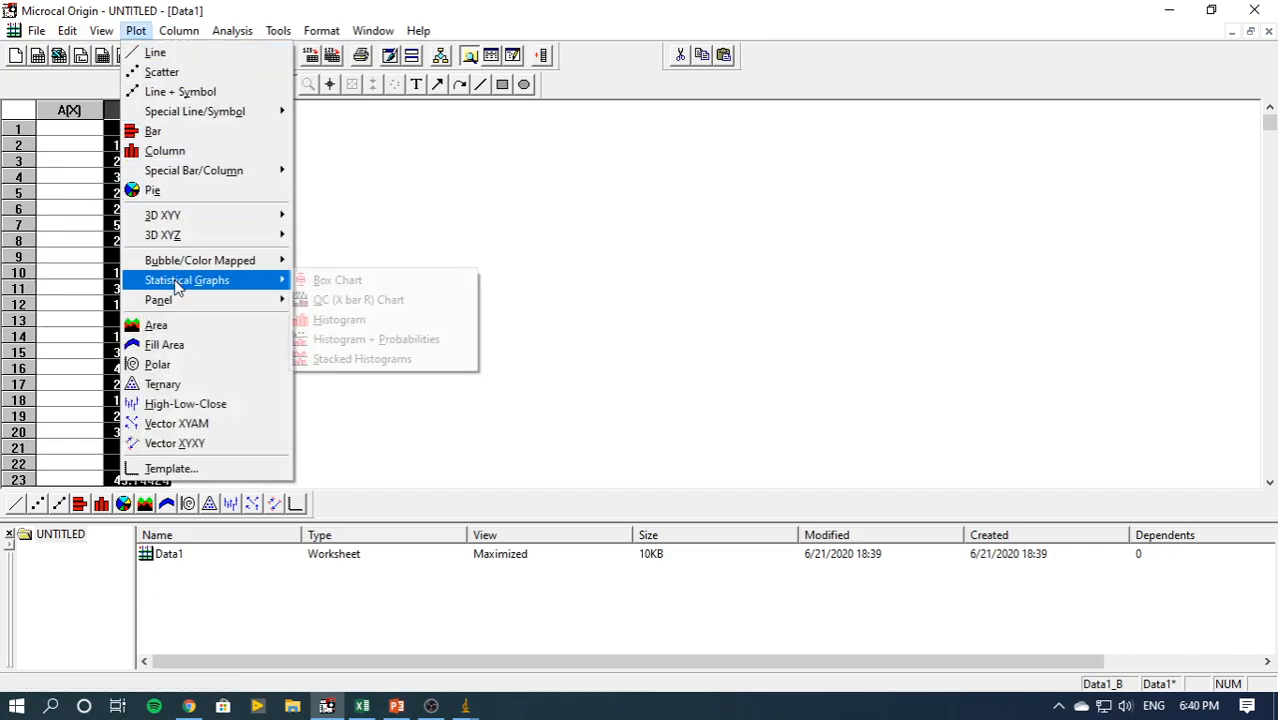
left_click(338, 320)
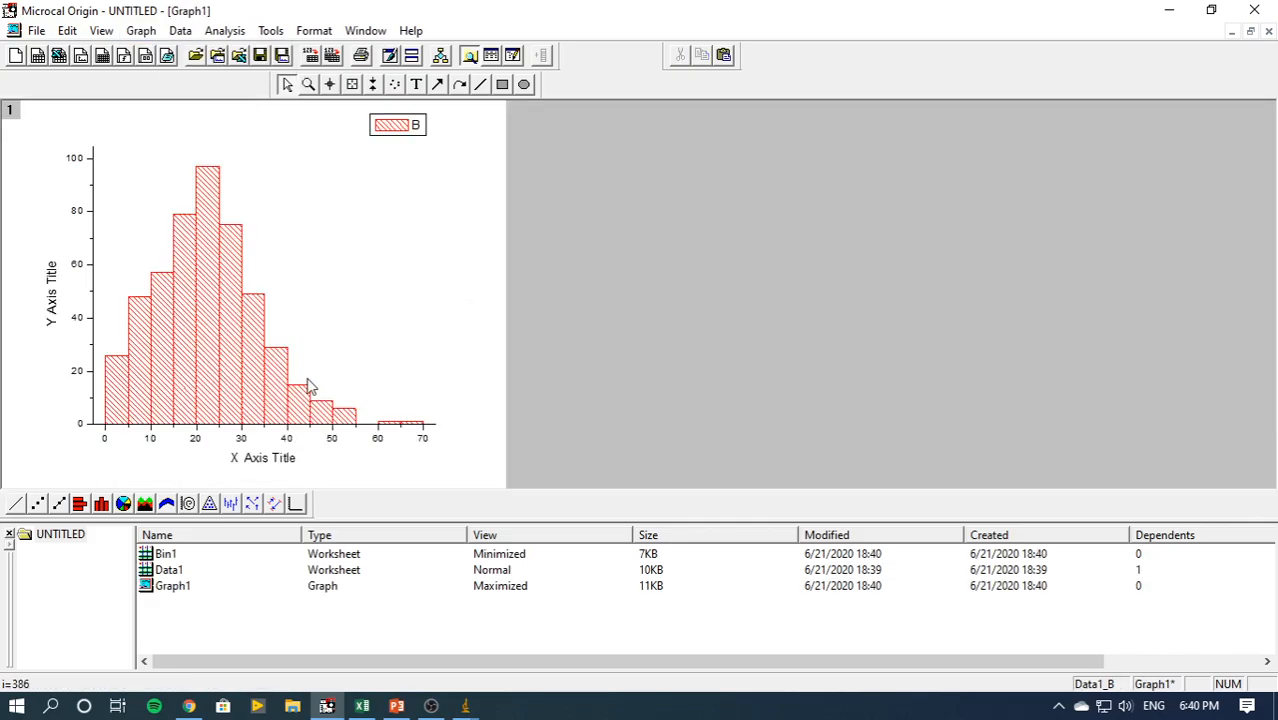
Change the histogram's x-axis title to Diameter(nm) in bold, size 24
left_click(238, 466)
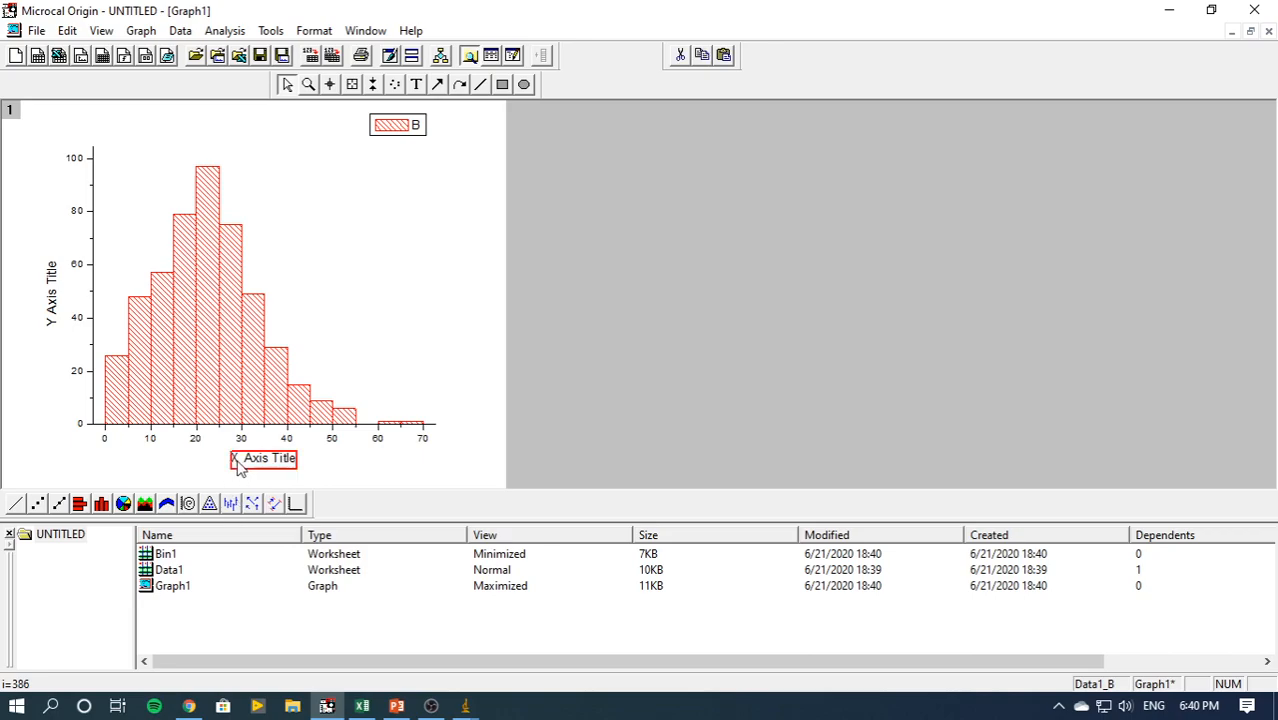
double_click(247, 465)
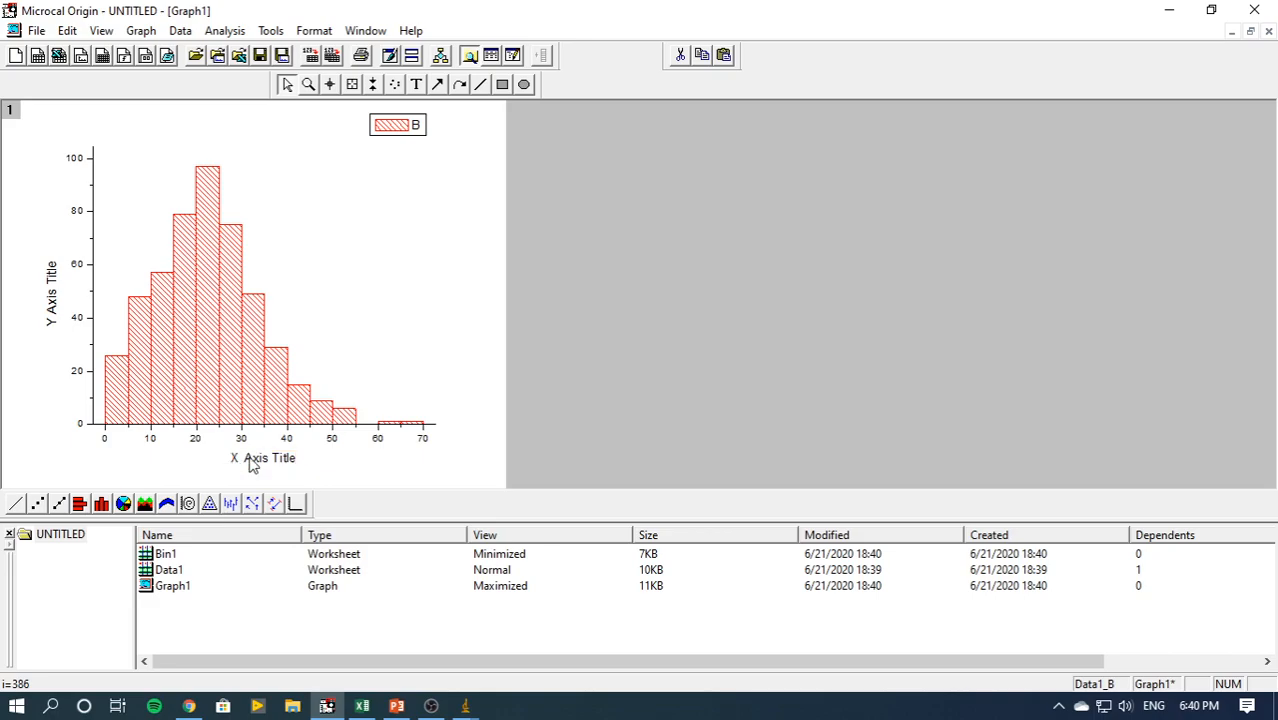
type("Dia")
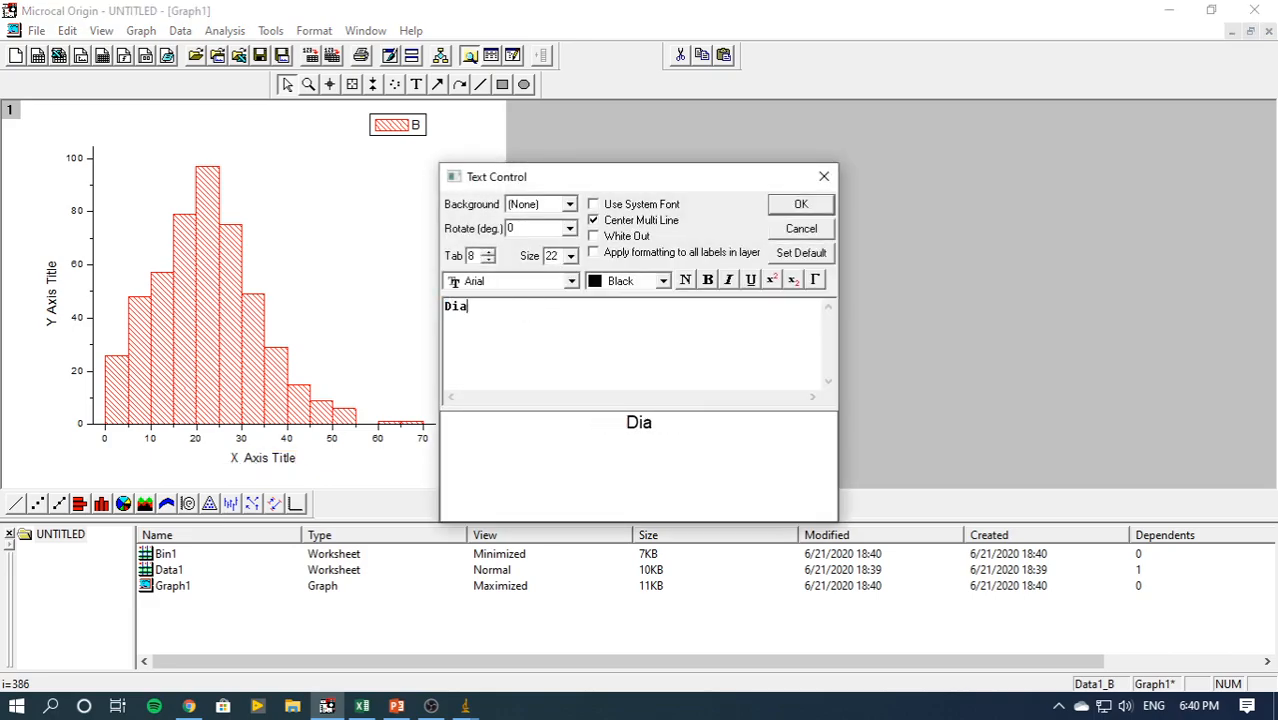
type("meter(nm)")
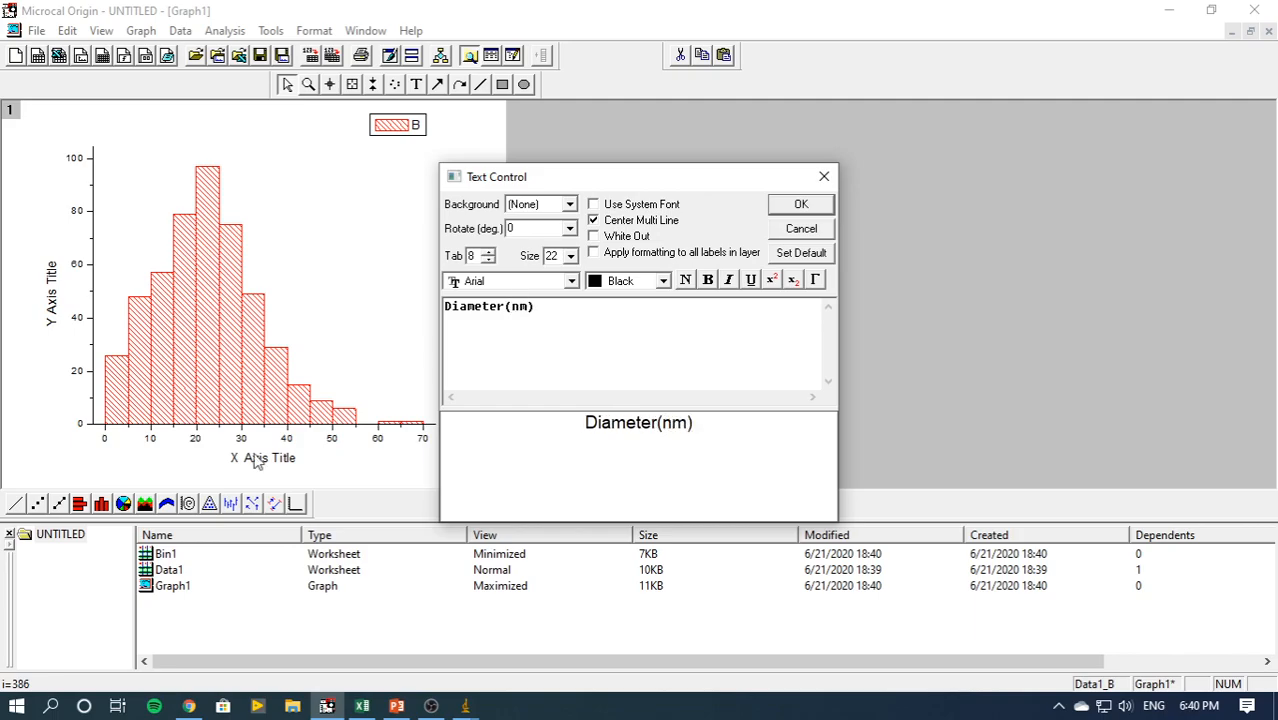
left_click_drag(545, 324, 436, 316)
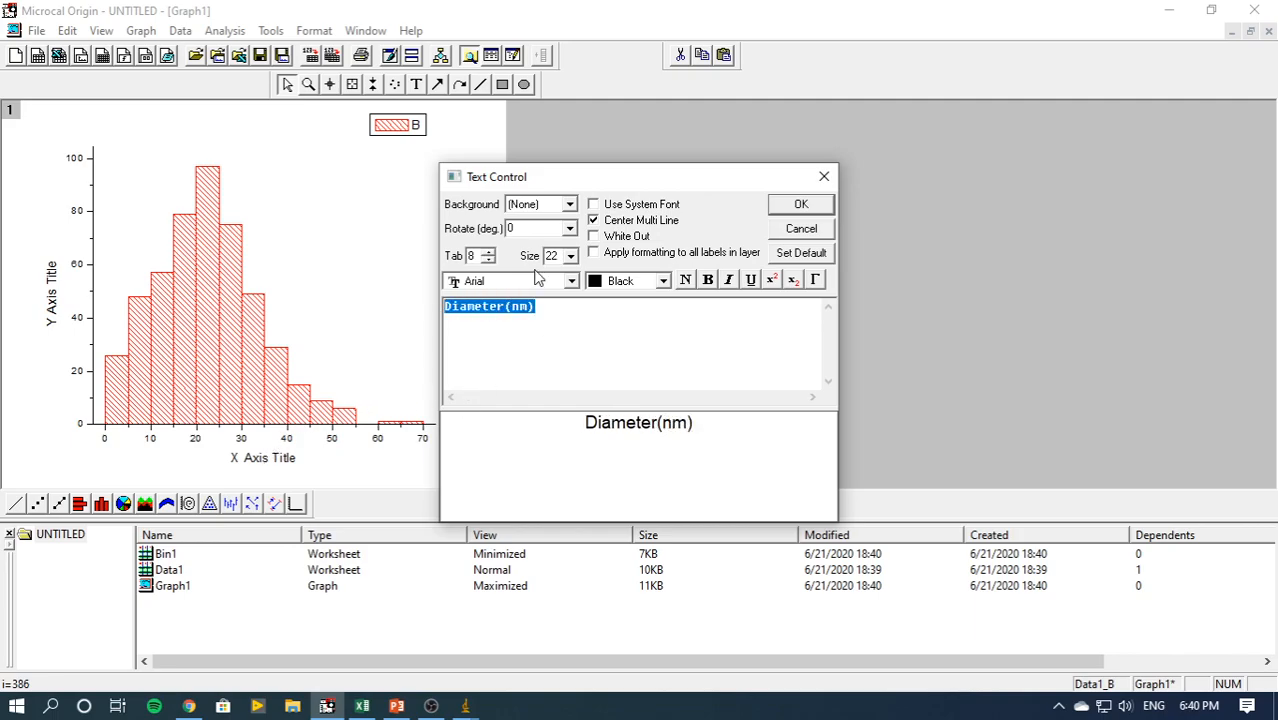
left_click(571, 257)
left_click(552, 298)
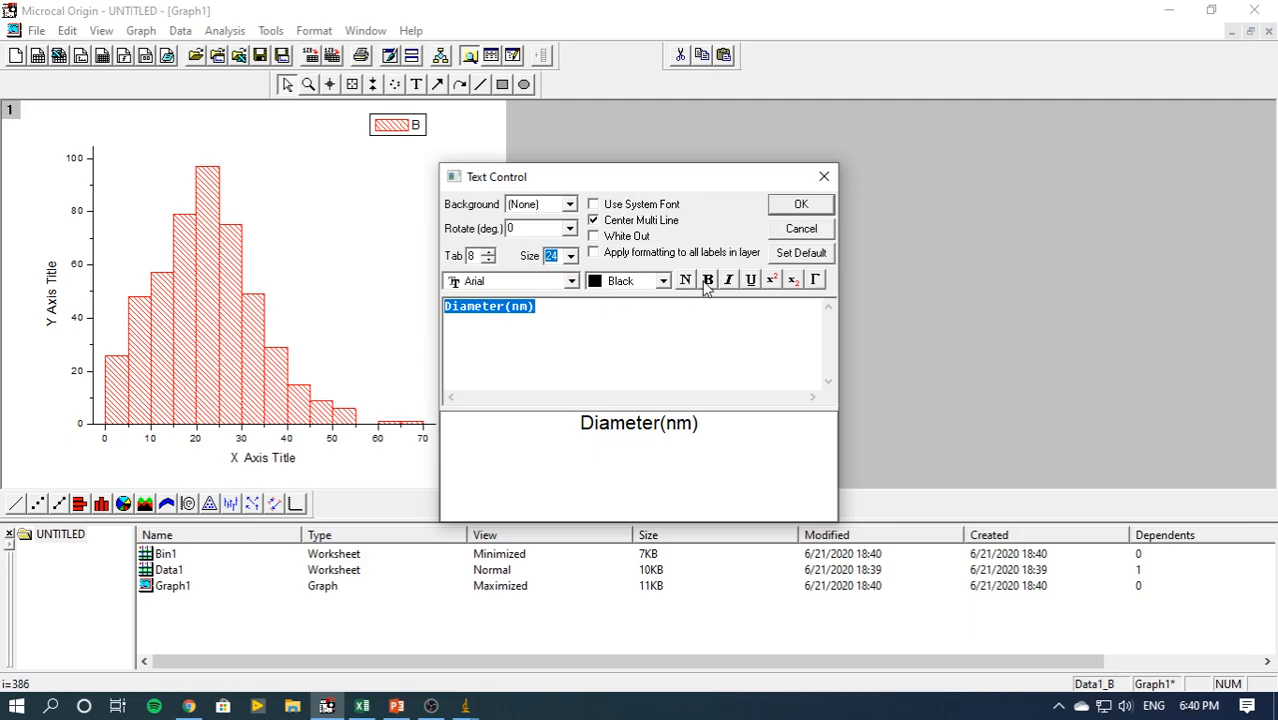
left_click(707, 280)
left_click(800, 207)
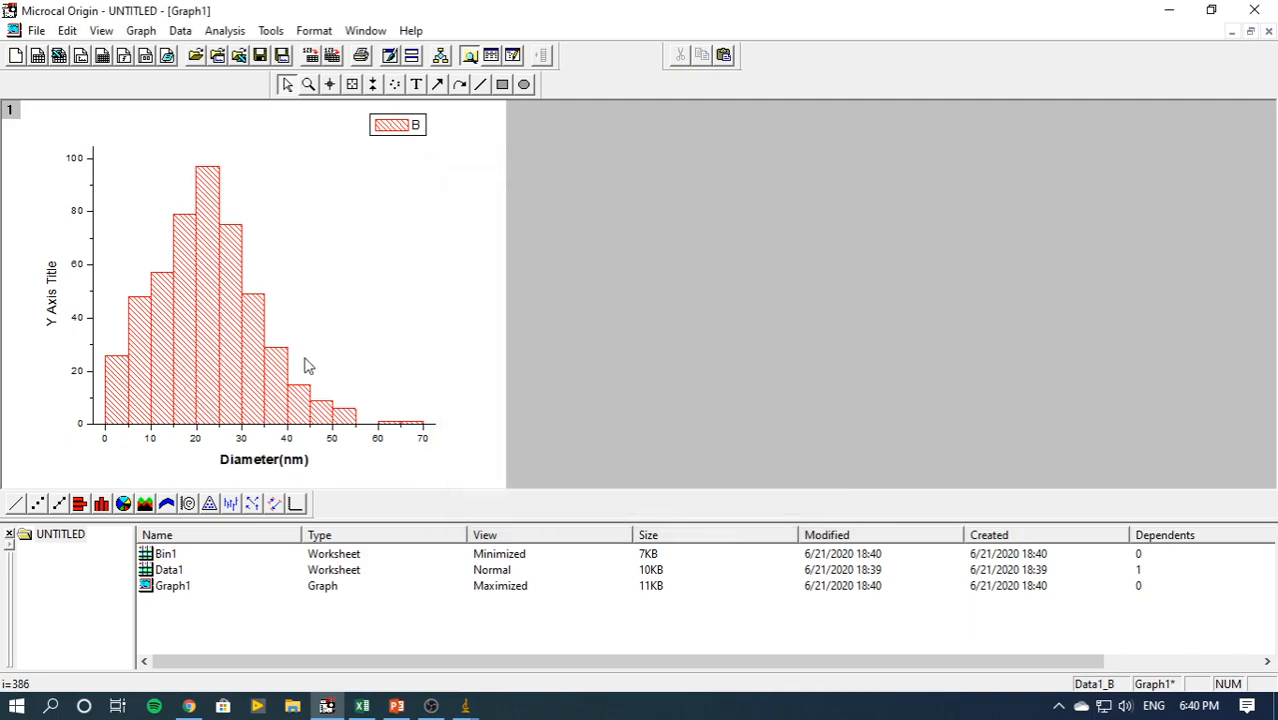
Change the histogram's y-axis title to Frequency in bold, matching the font size of the x-axis title
double_click(52, 316)
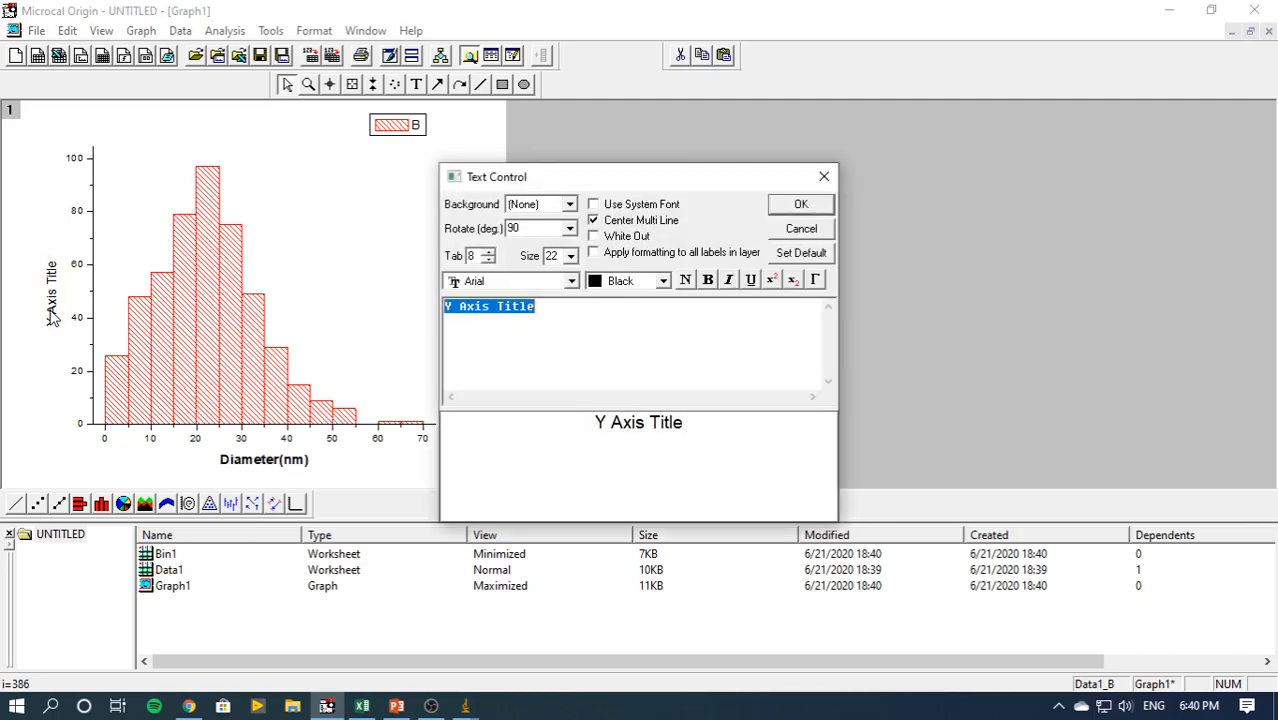
type("Fr")
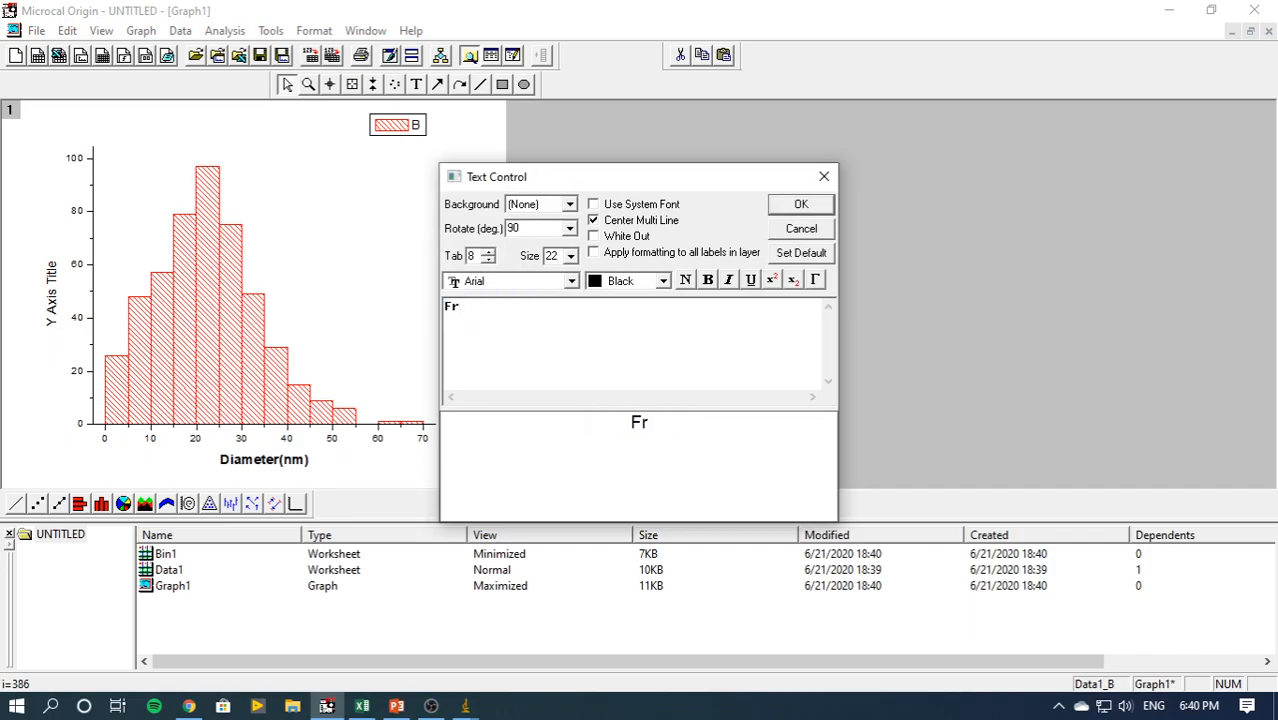
type("equency")
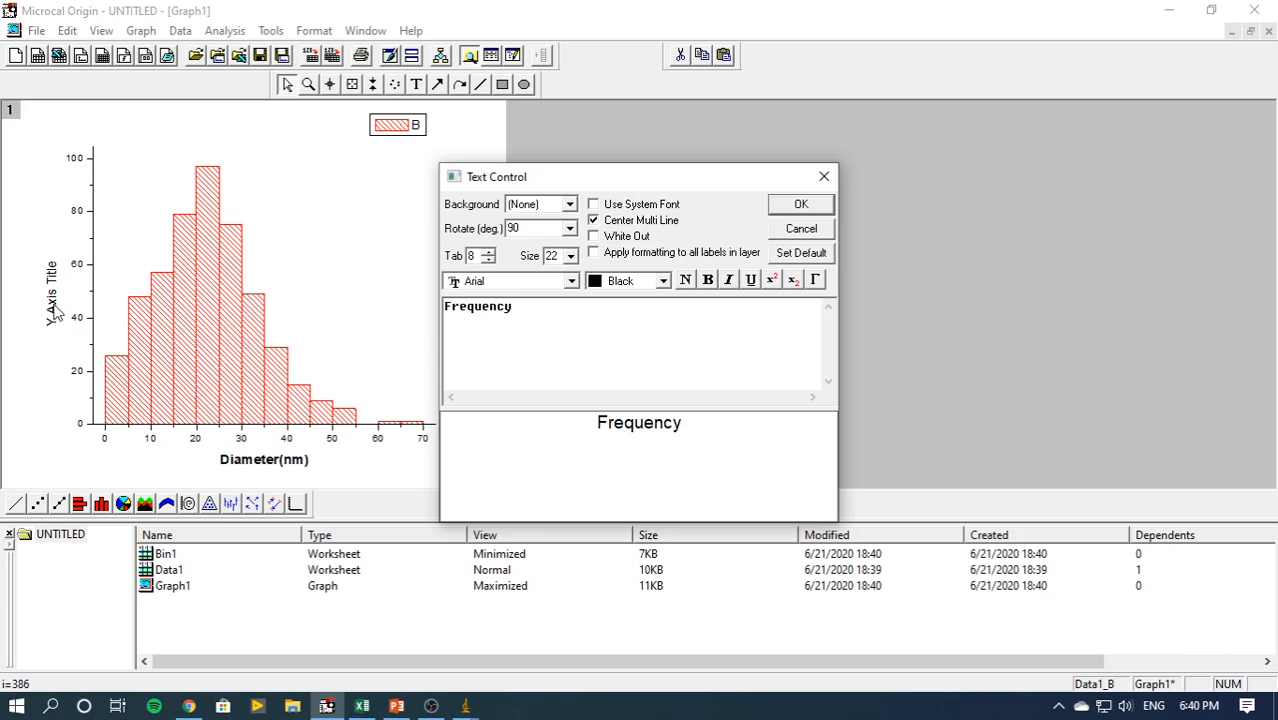
left_click_drag(510, 310, 428, 310)
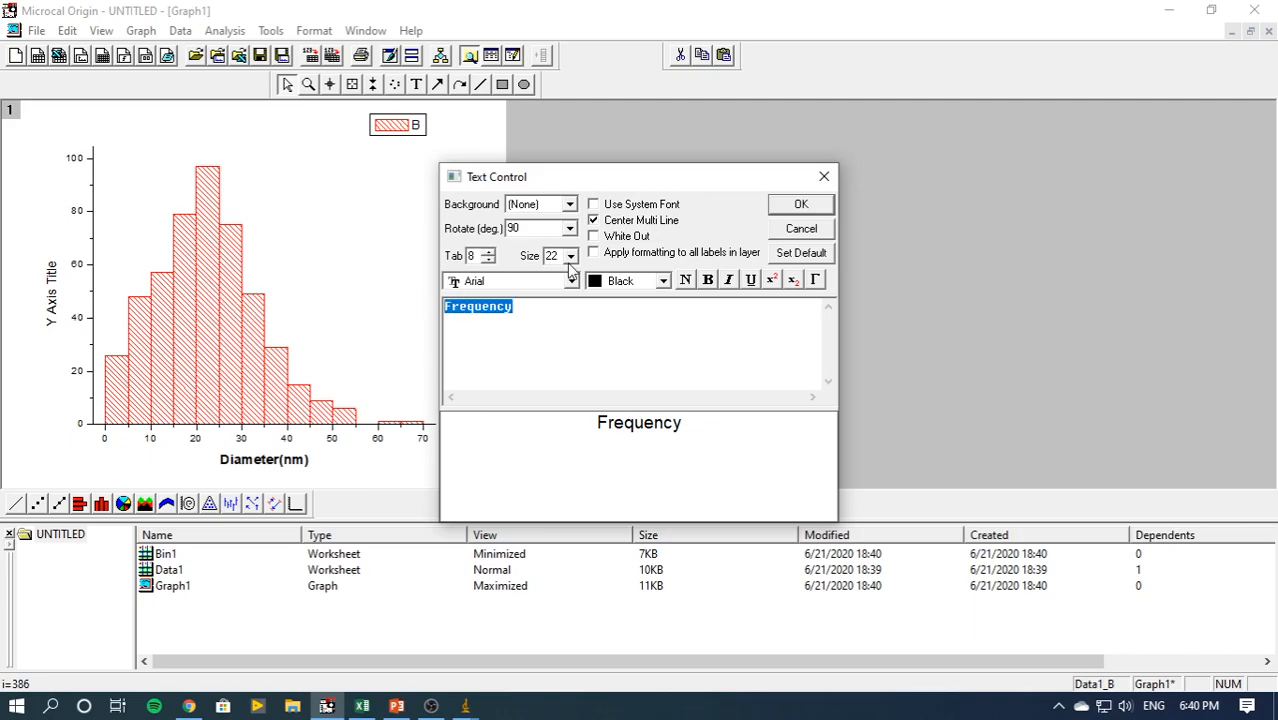
left_click(570, 256)
left_click(556, 282)
left_click(709, 280)
left_click(801, 204)
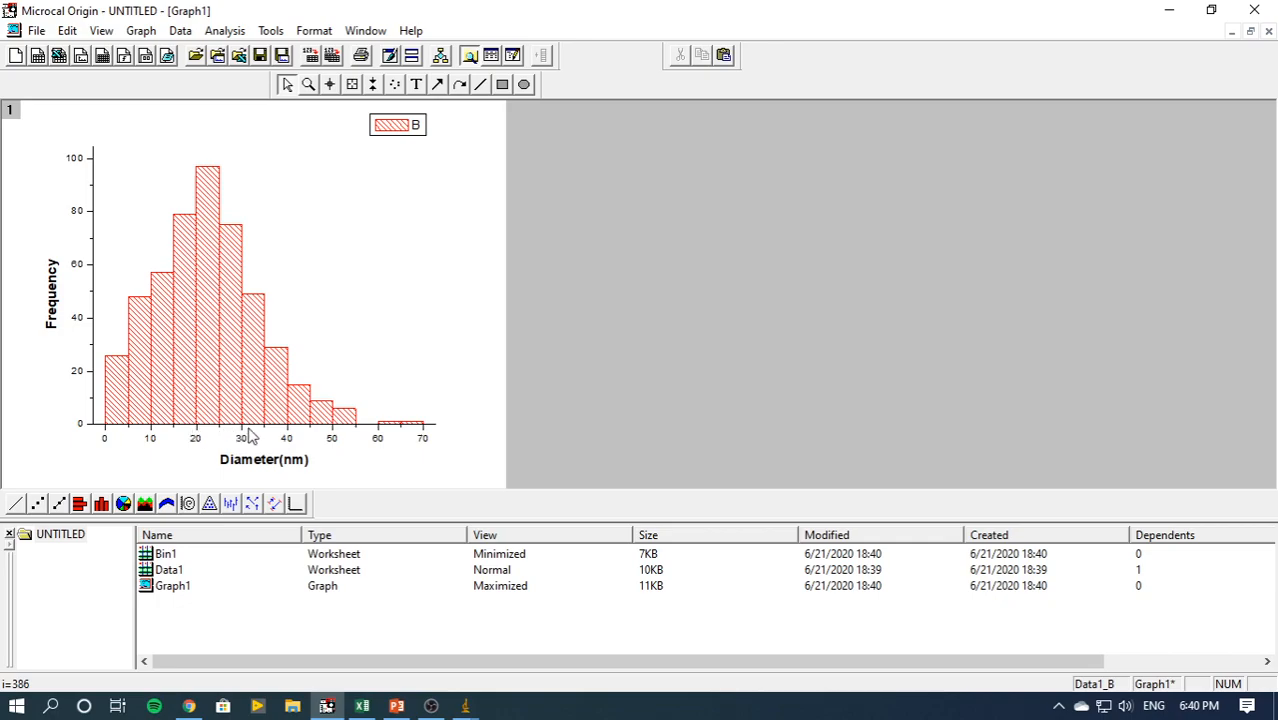
Go to the histogram's bin worksheet and plot the Counts1(Y) column as a scatter graph
right_click(209, 205)
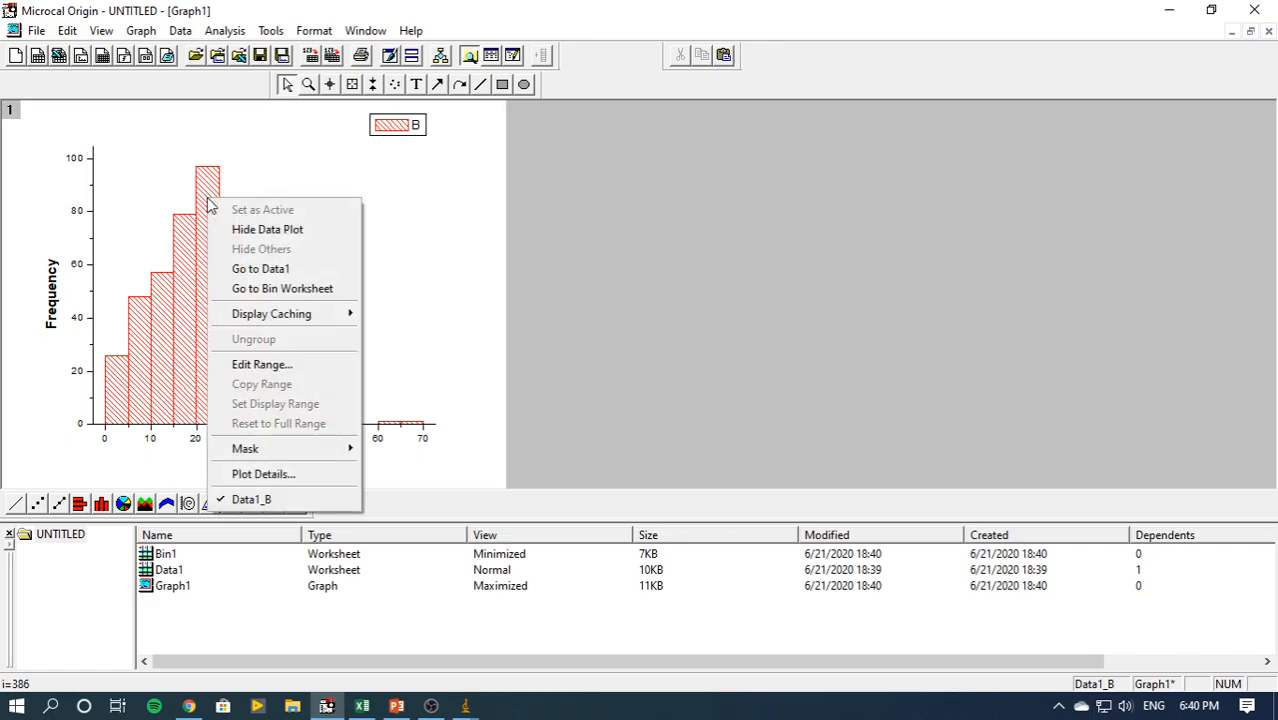
left_click(255, 289)
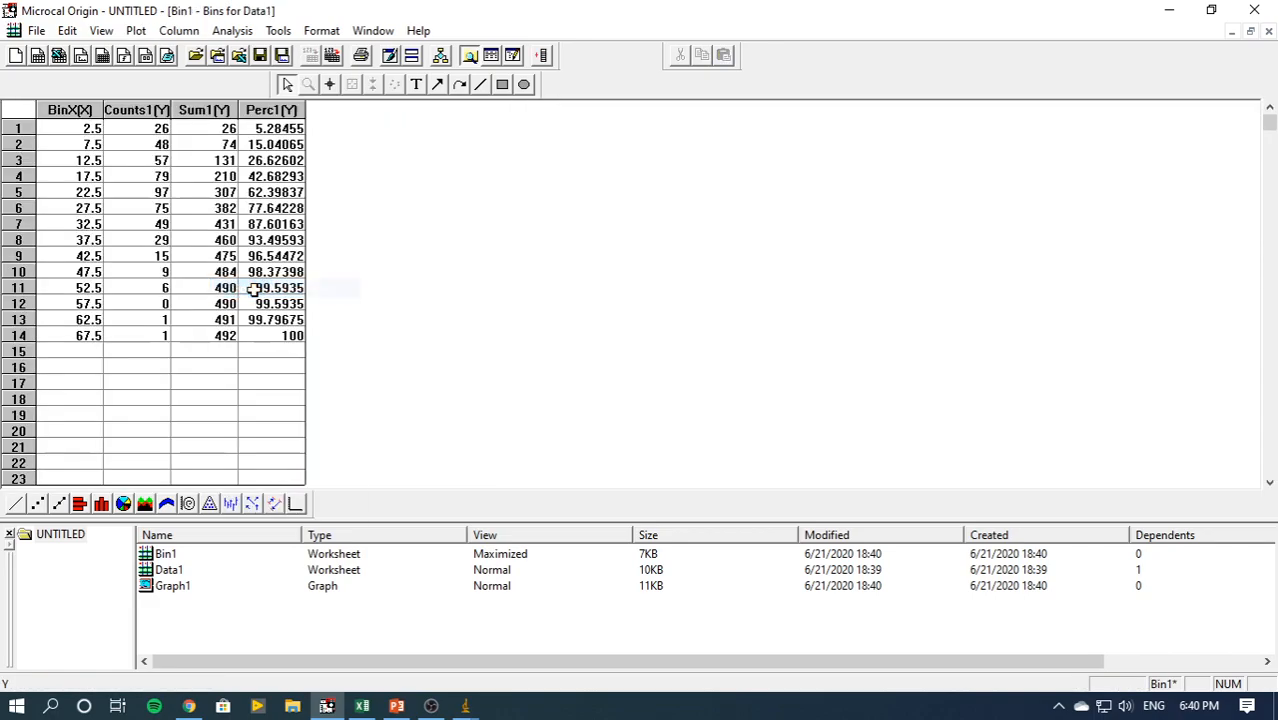
left_click(131, 111)
right_click(133, 112)
mouse_move(232, 130)
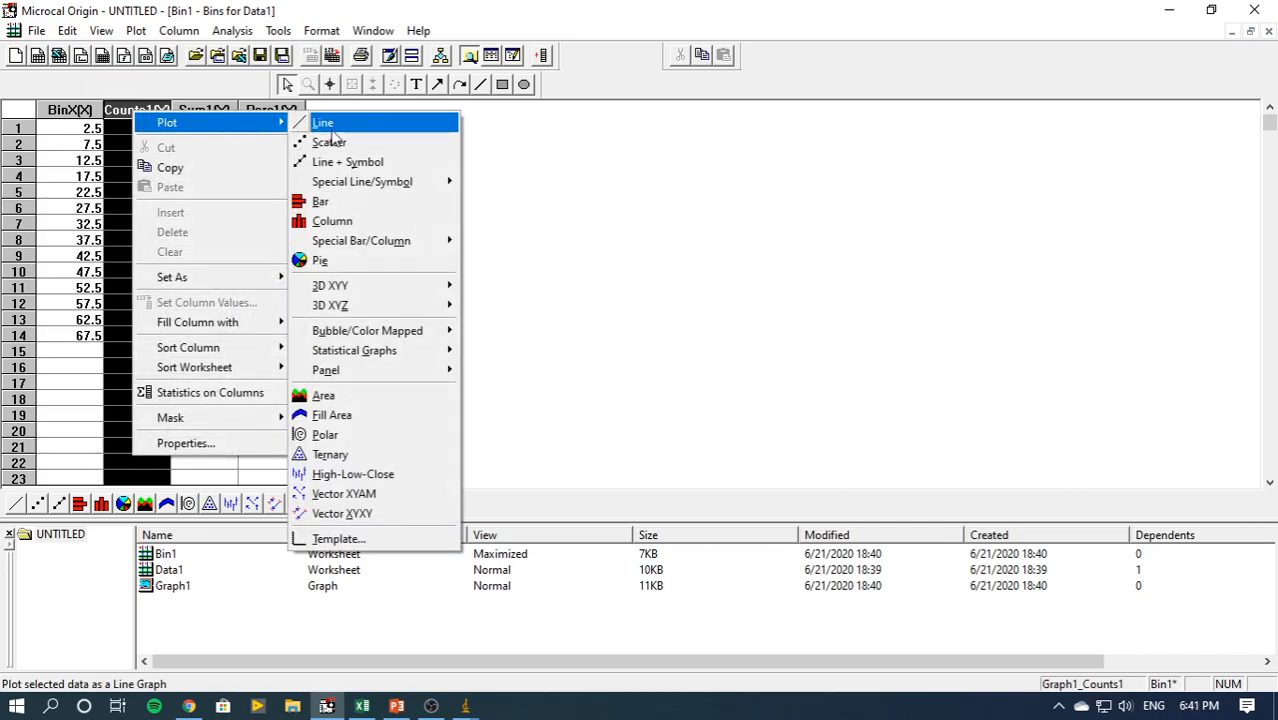
left_click(331, 145)
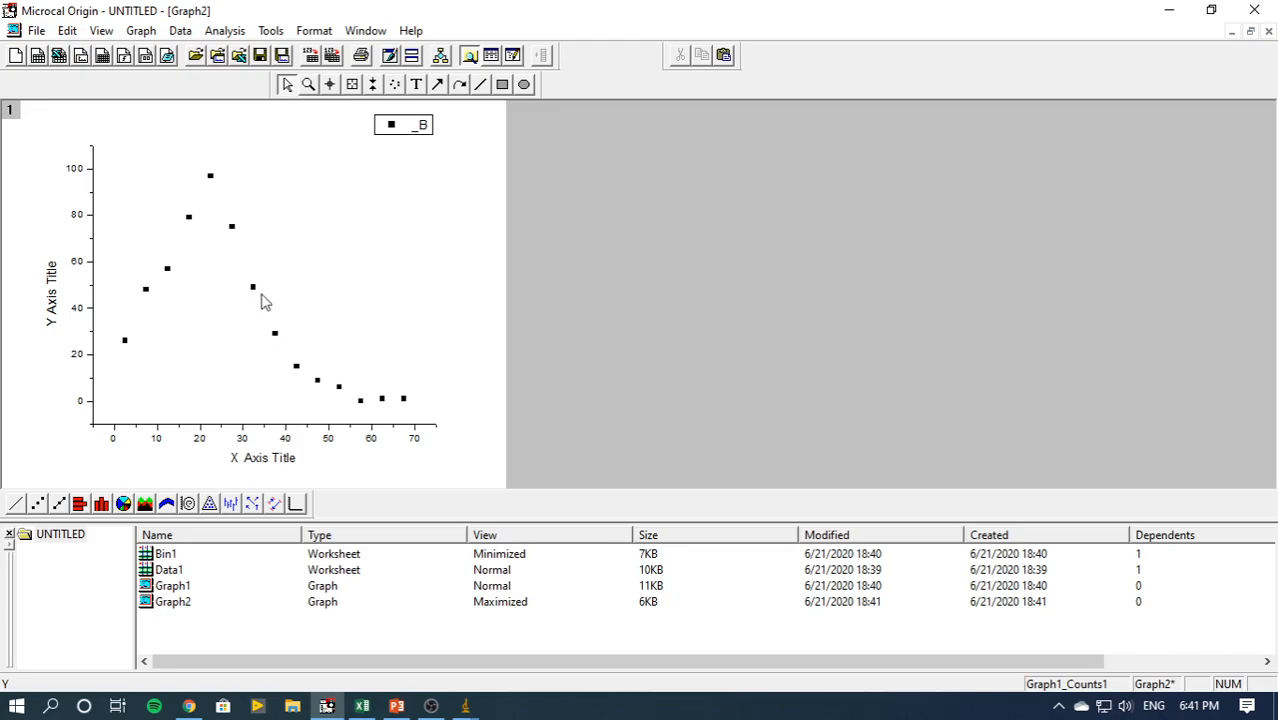
Change the scatter graph's x-axis title to Diameter(nm) in bold
double_click(266, 457)
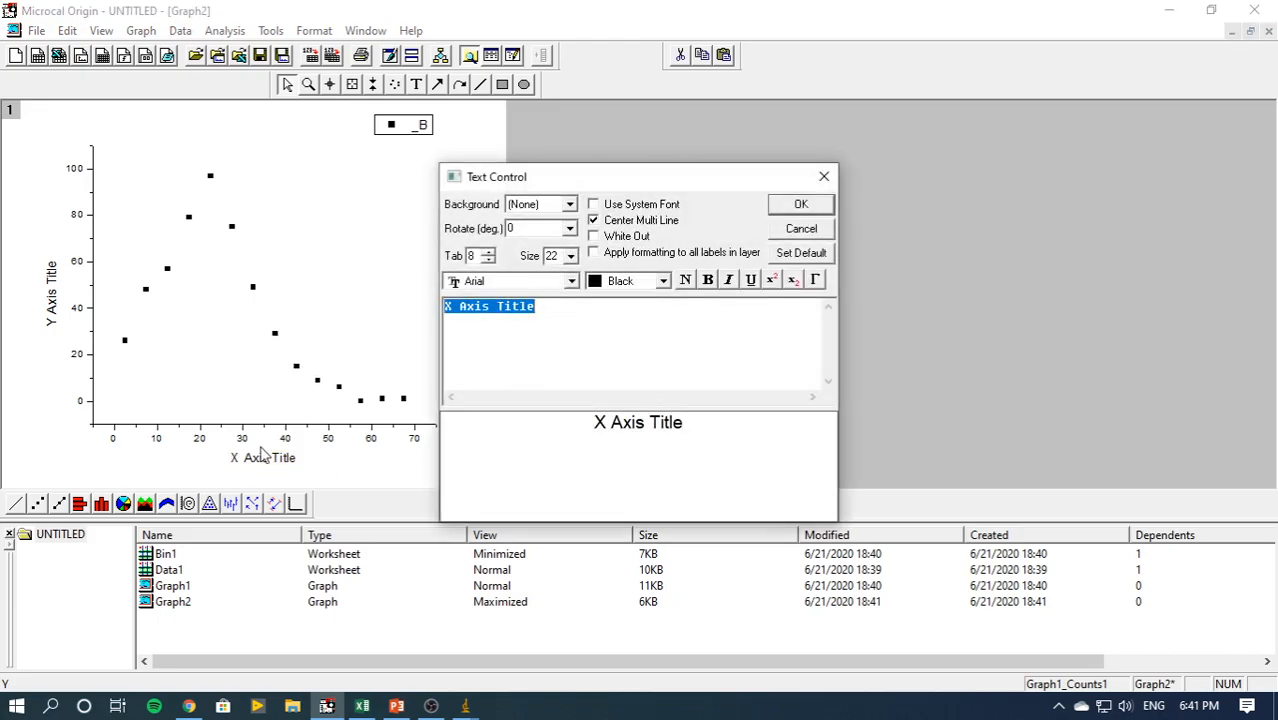
type("Diam")
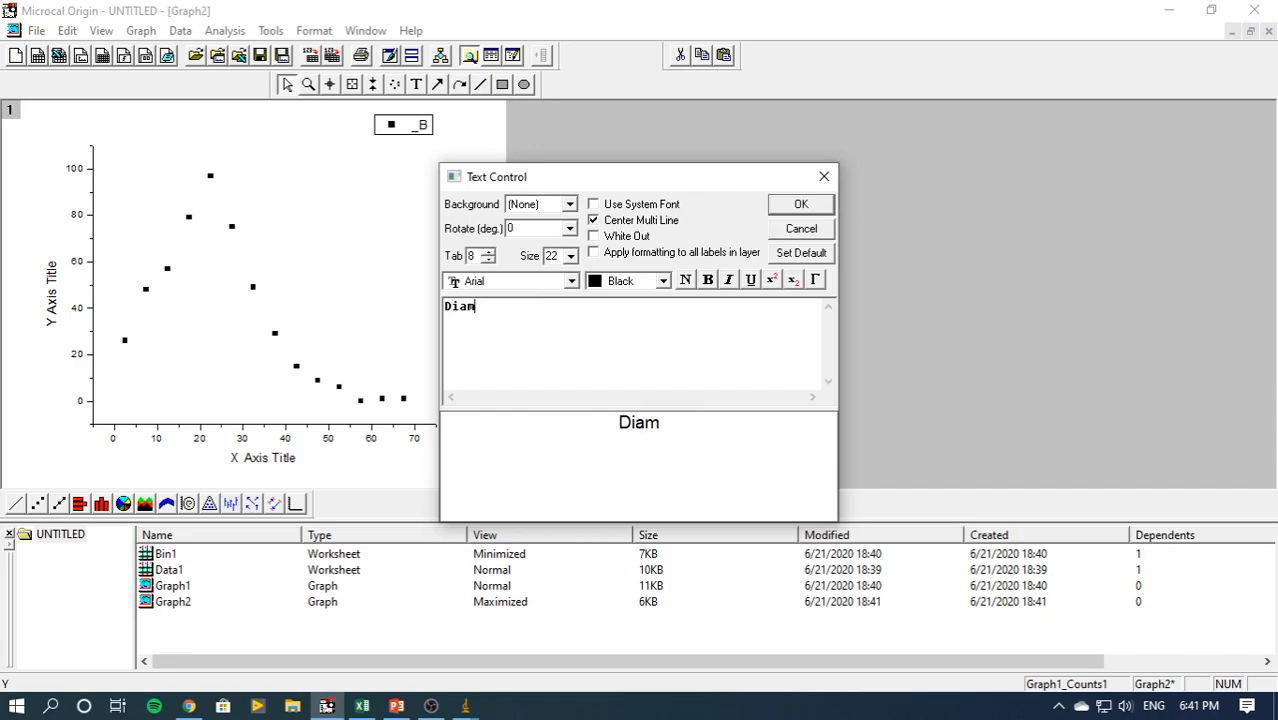
type("eter)nm)")
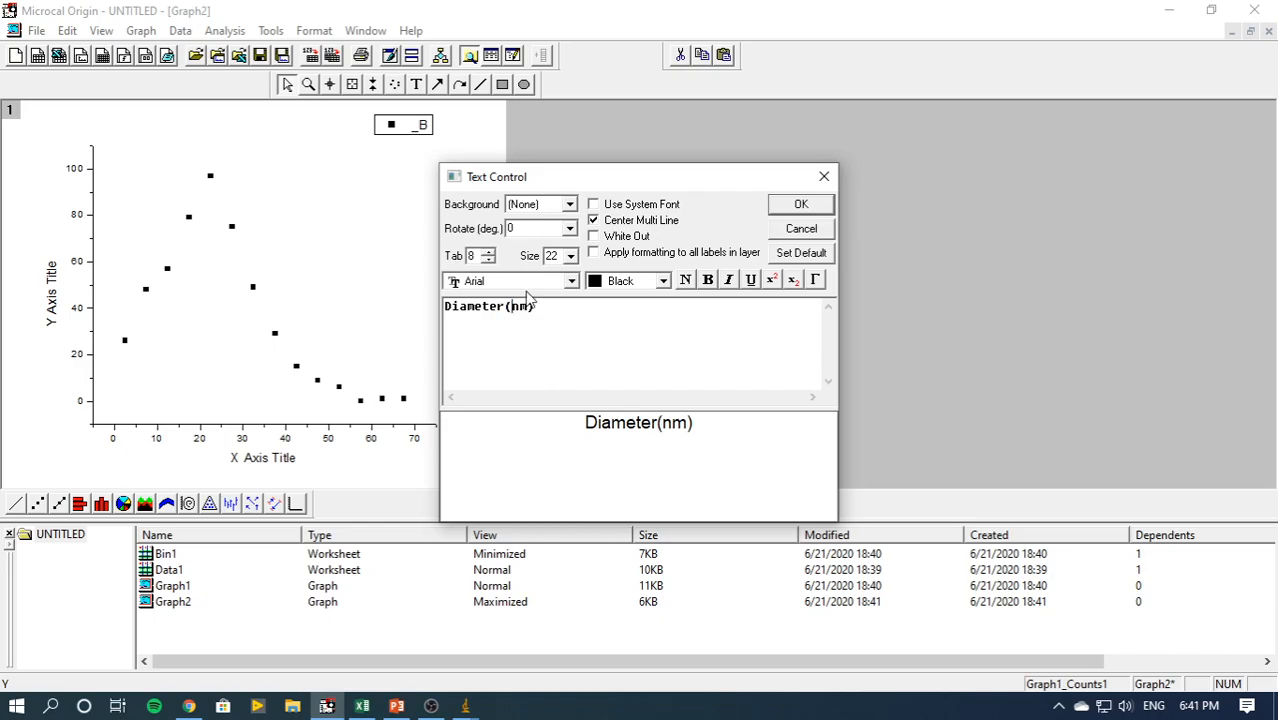
left_click_drag(548, 308, 440, 308)
left_click(707, 280)
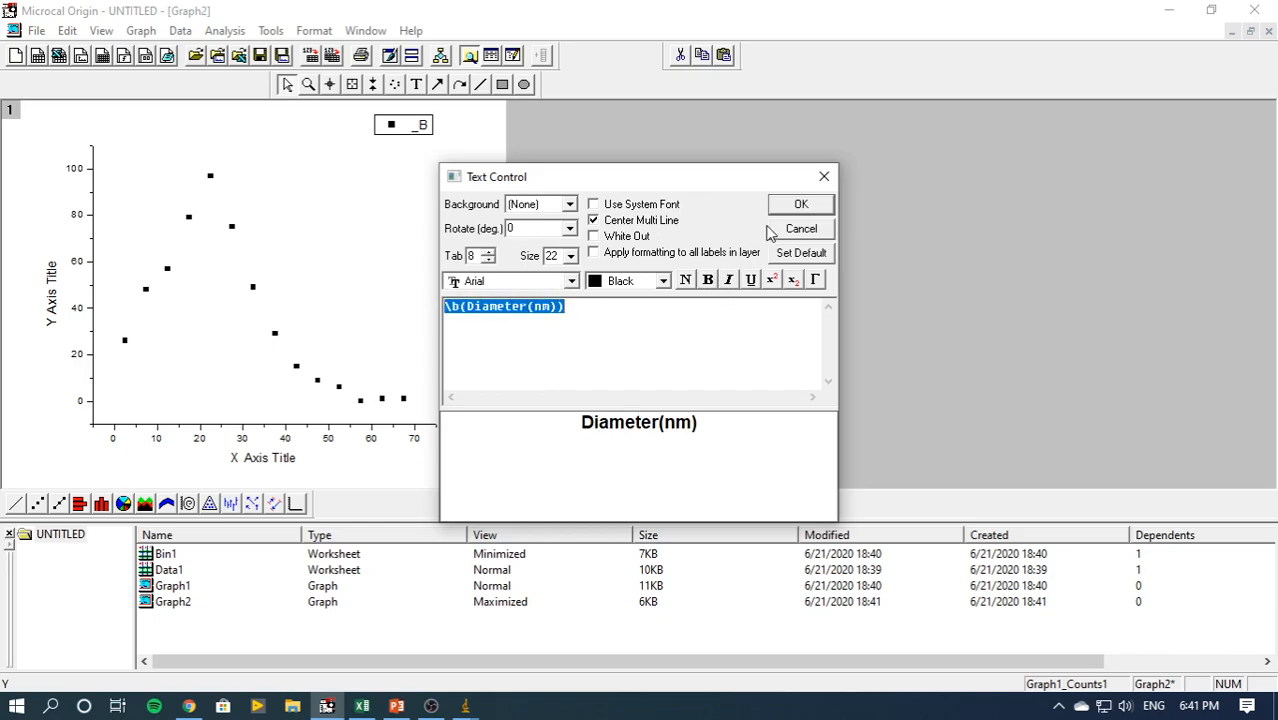
left_click(785, 205)
Change the scatter graph's y-axis title to Frequency in bold
double_click(56, 305)
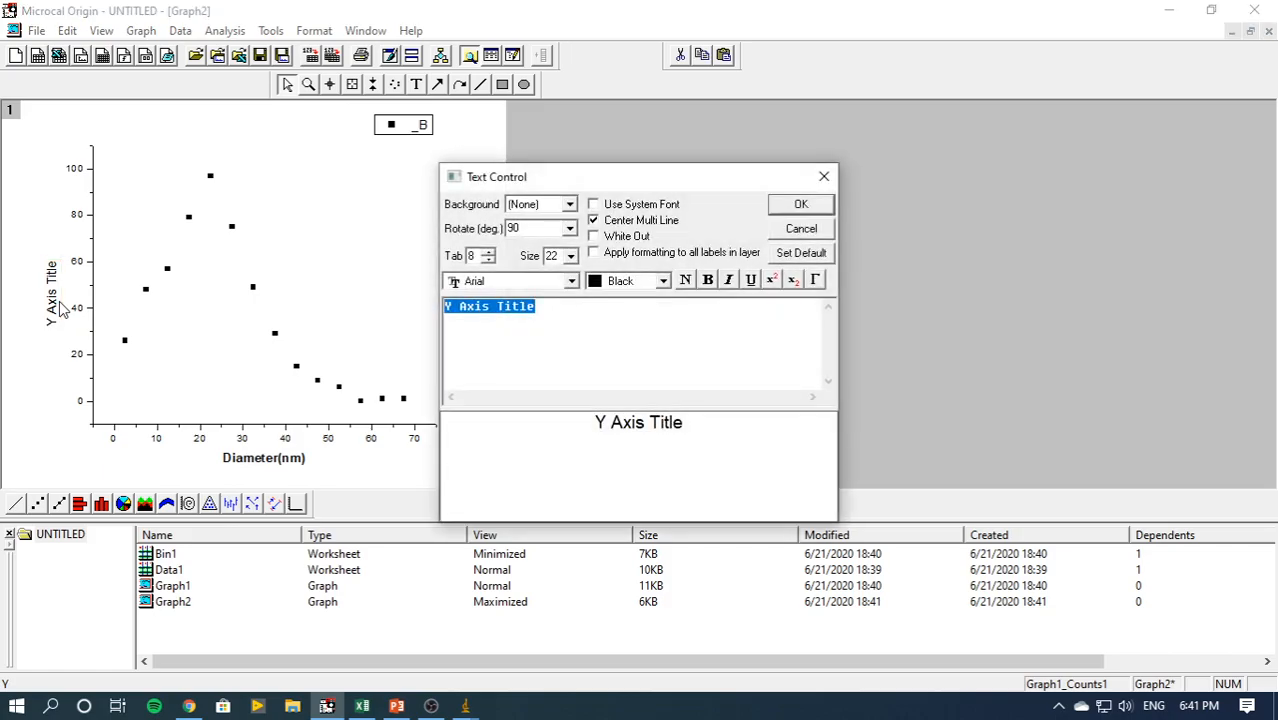
type("FRequ")
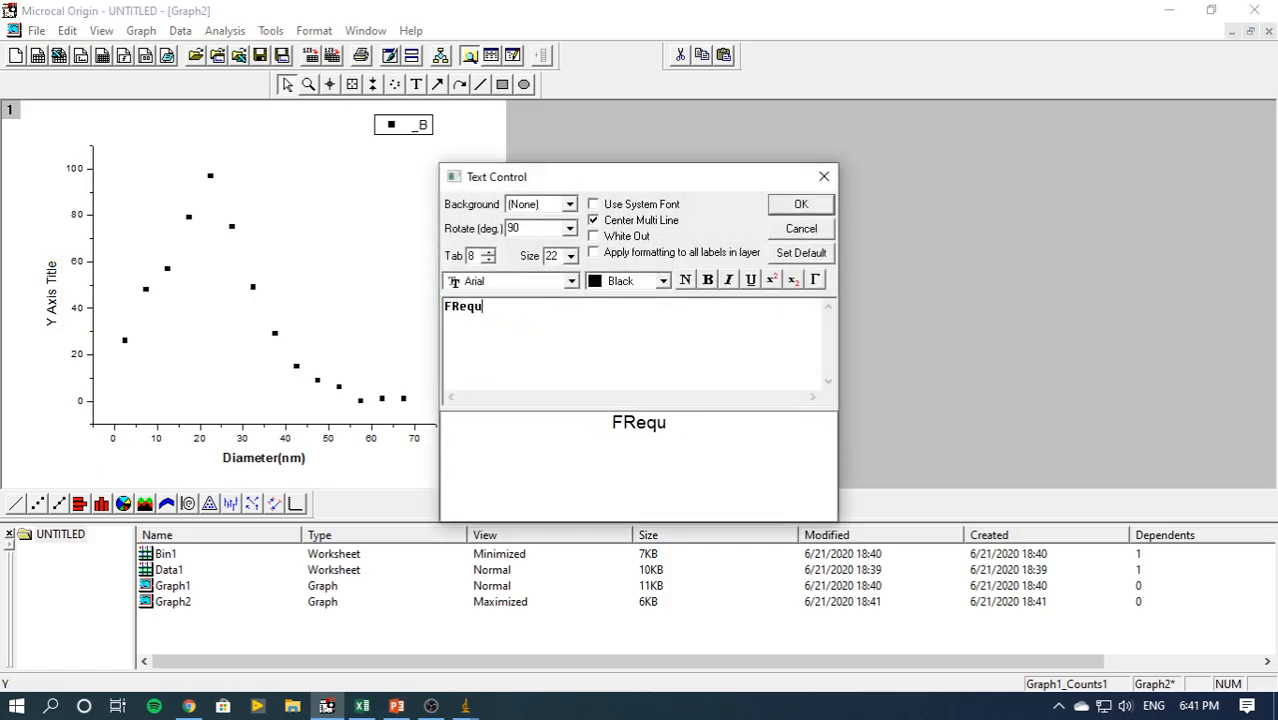
type("ency")
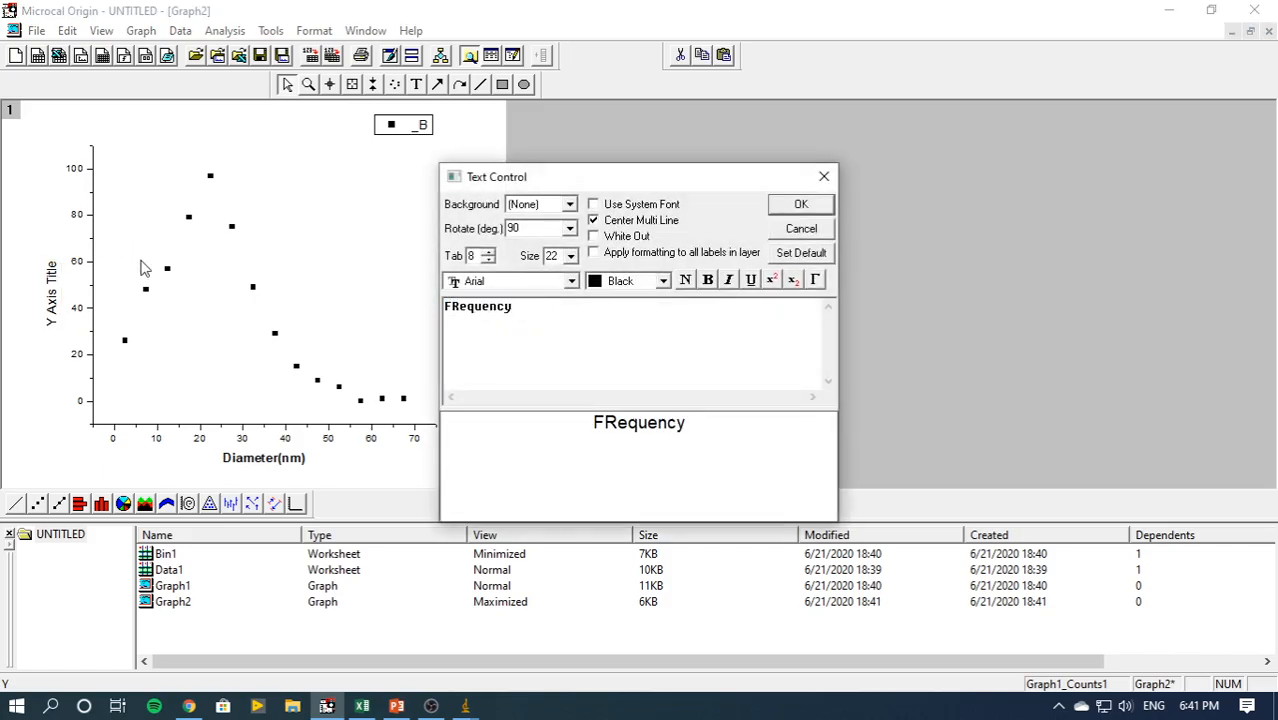
left_click_drag(526, 317, 434, 303)
type("r")
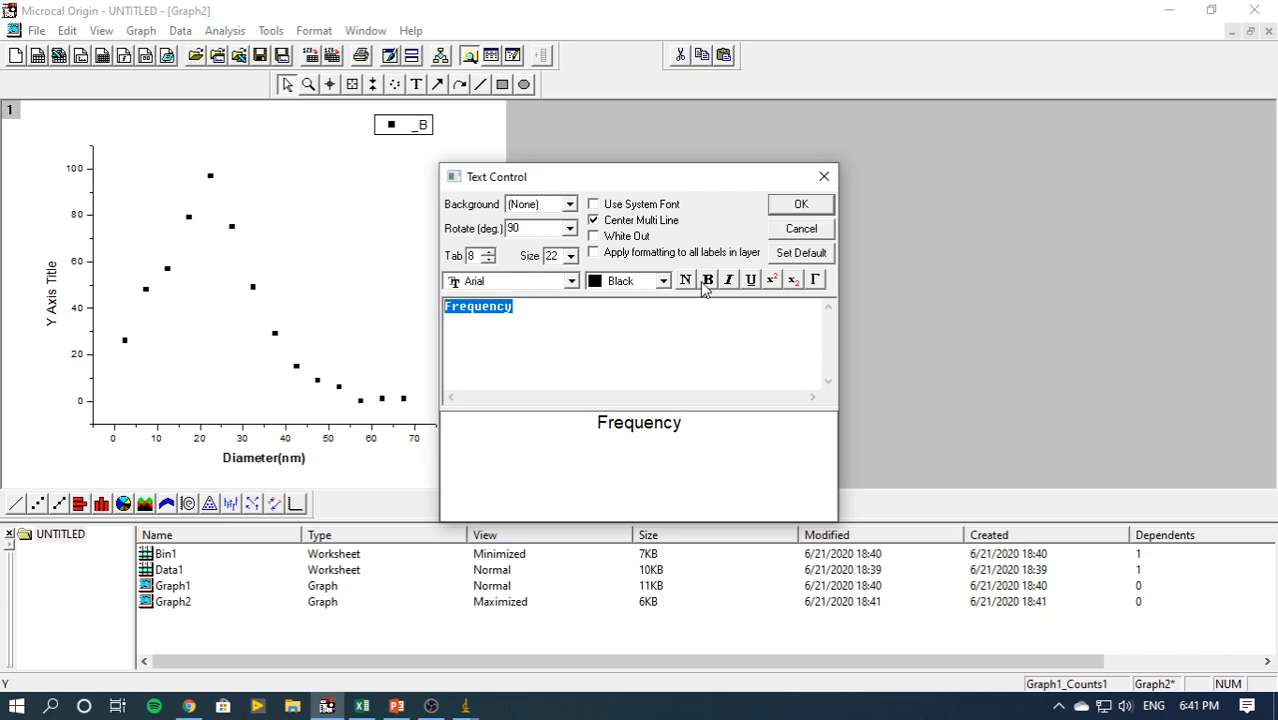
left_click(707, 280)
left_click(801, 204)
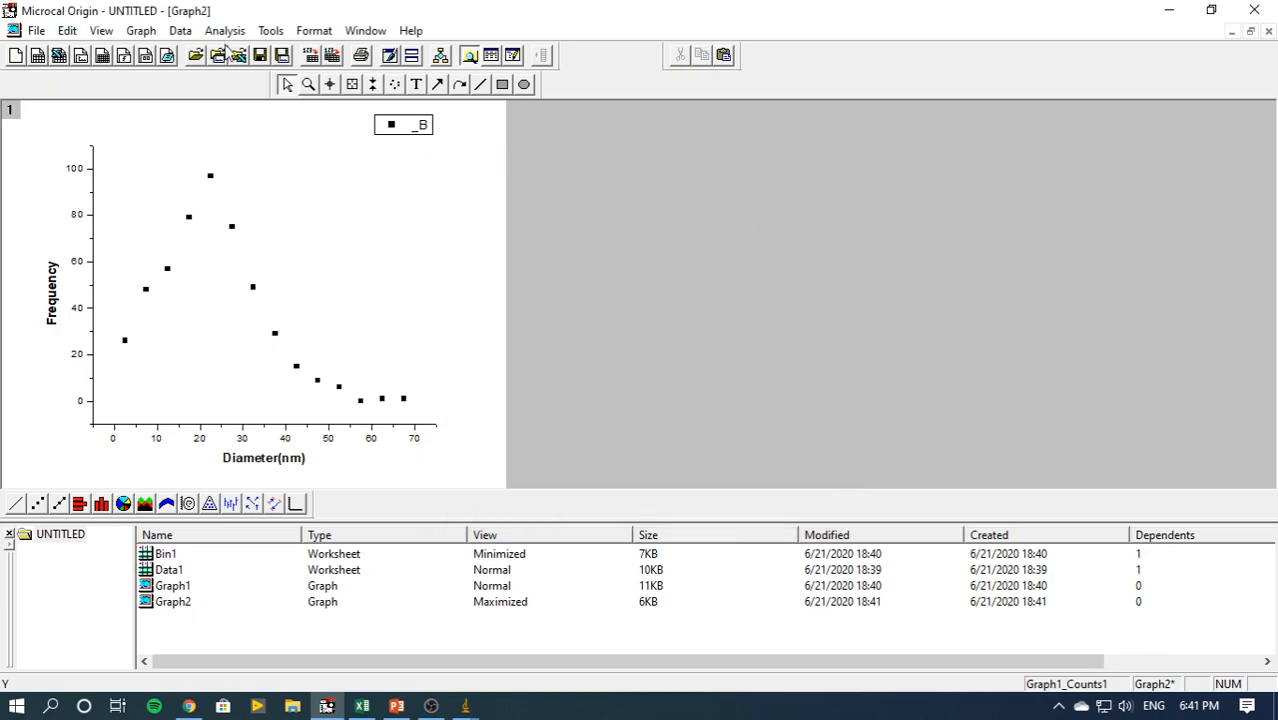
Fit a Gaussian to the scatter data and move the fit-parameter box clear of the curve
left_click(224, 33)
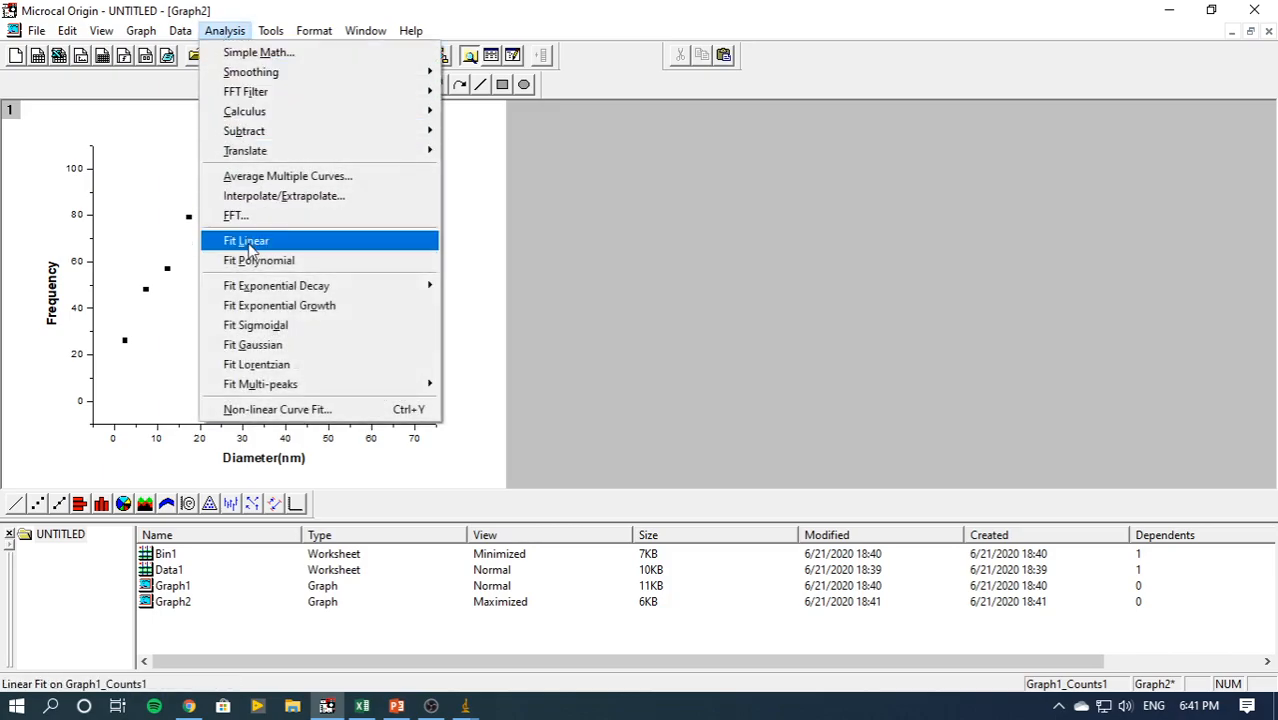
left_click(256, 345)
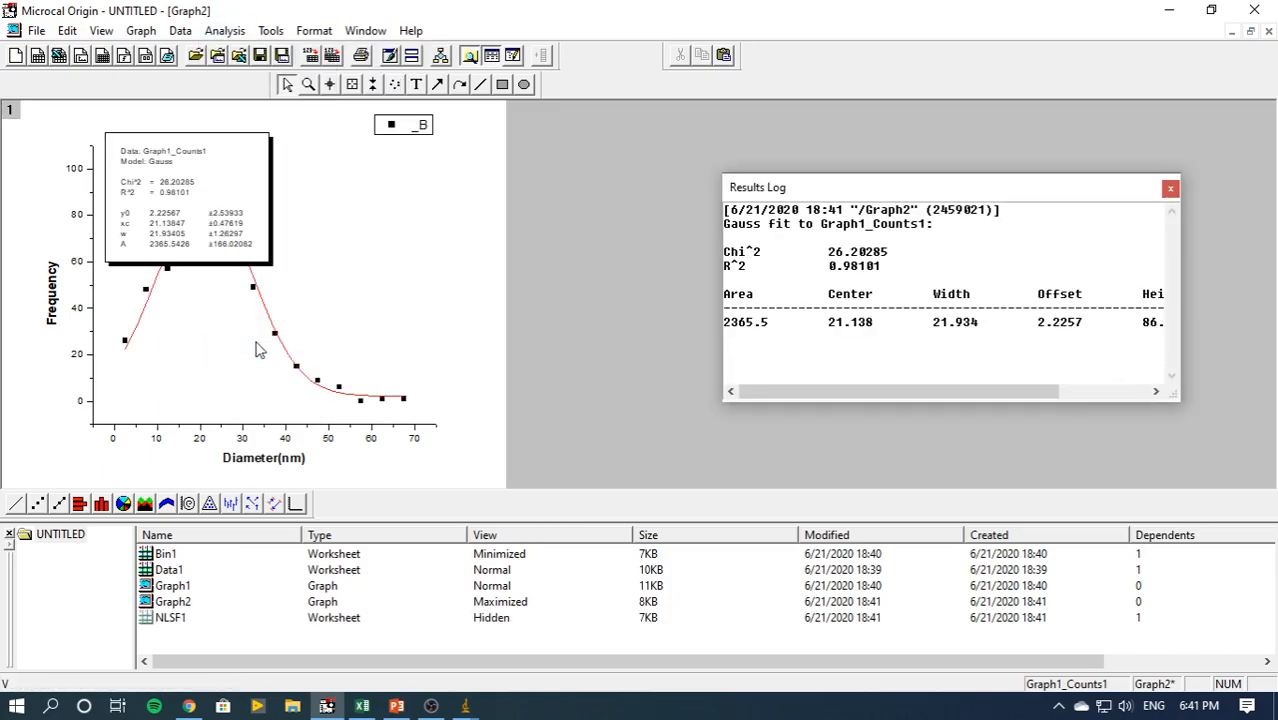
left_click_drag(202, 150, 491, 196)
Set the line width of the fitted Gaussian curve to 3
double_click(254, 287)
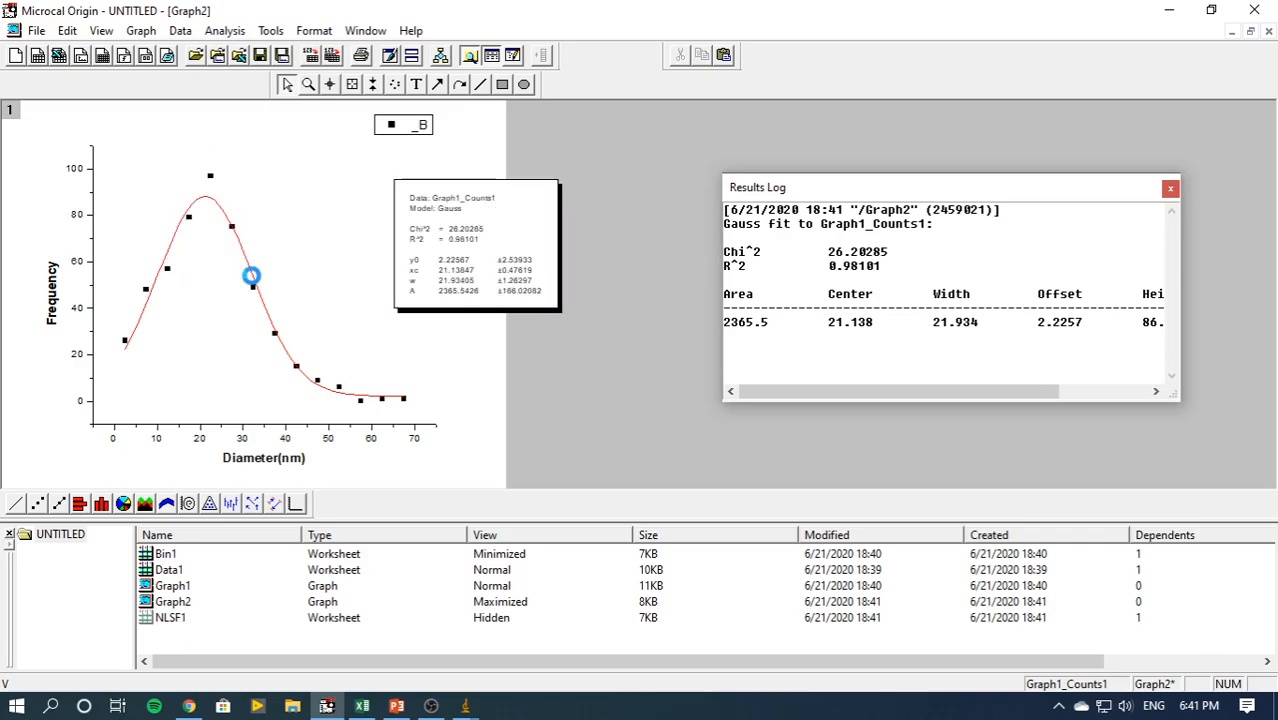
left_click(669, 335)
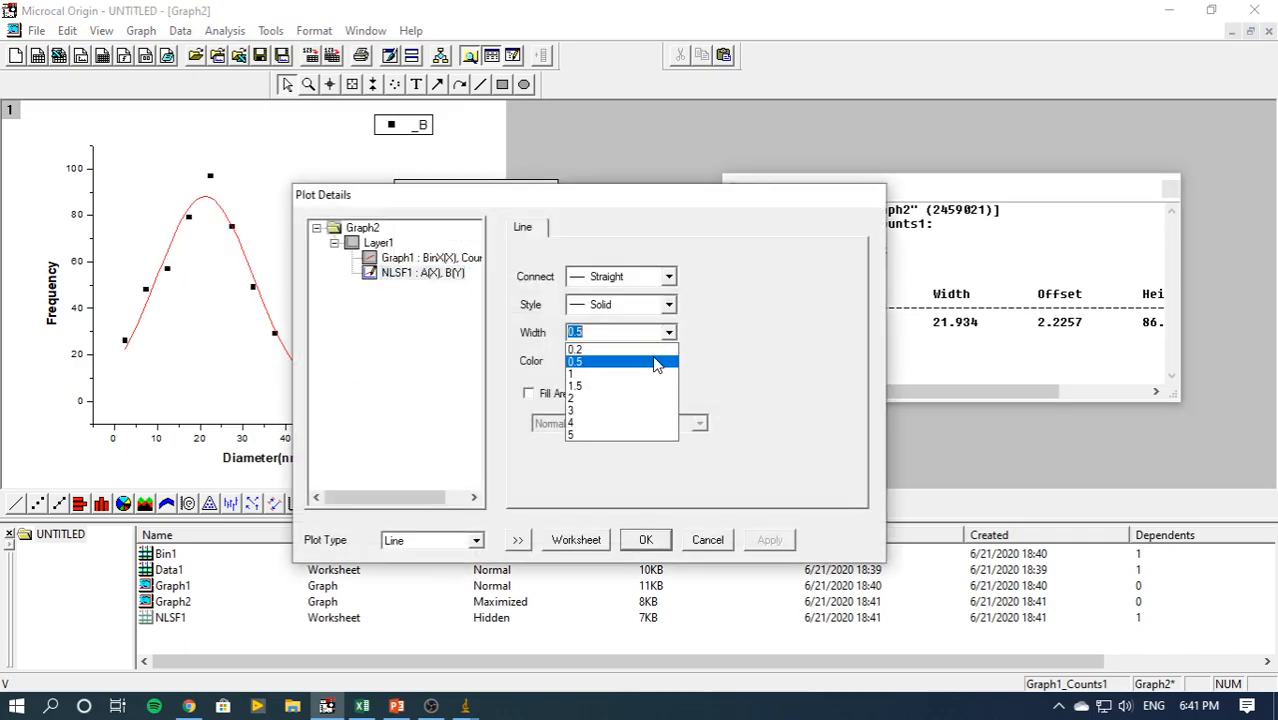
left_click(642, 411)
left_click(645, 539)
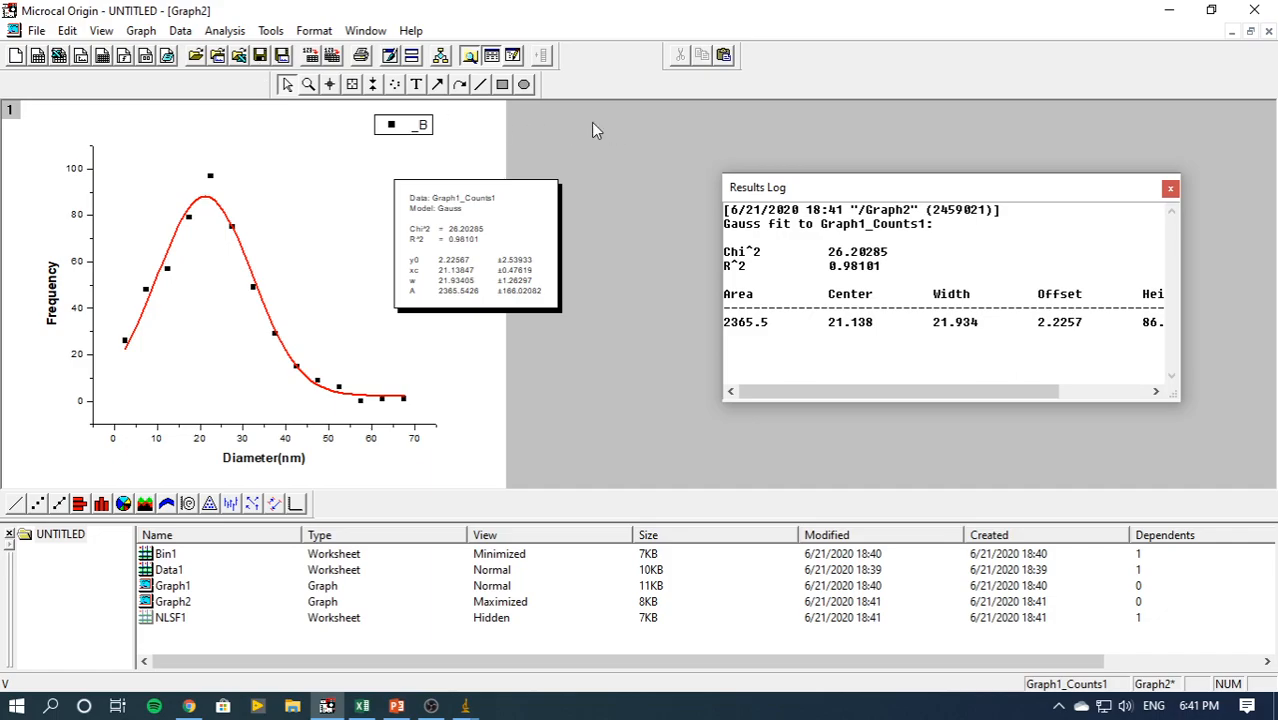
Close the Results Log and move the fit-parameter box off the graph page into the empty area beside it
left_click(1170, 190)
left_click_drag(463, 197, 595, 199)
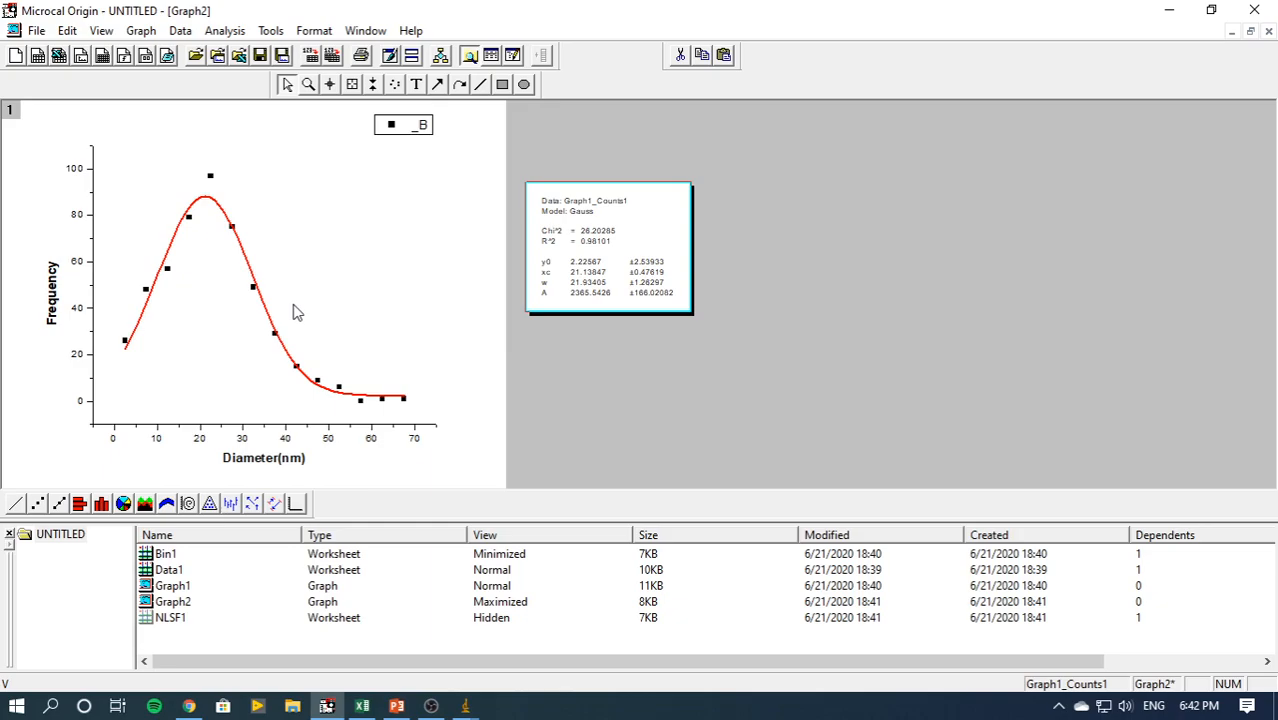
Open the Graph1 histogram from the project
double_click(146, 588)
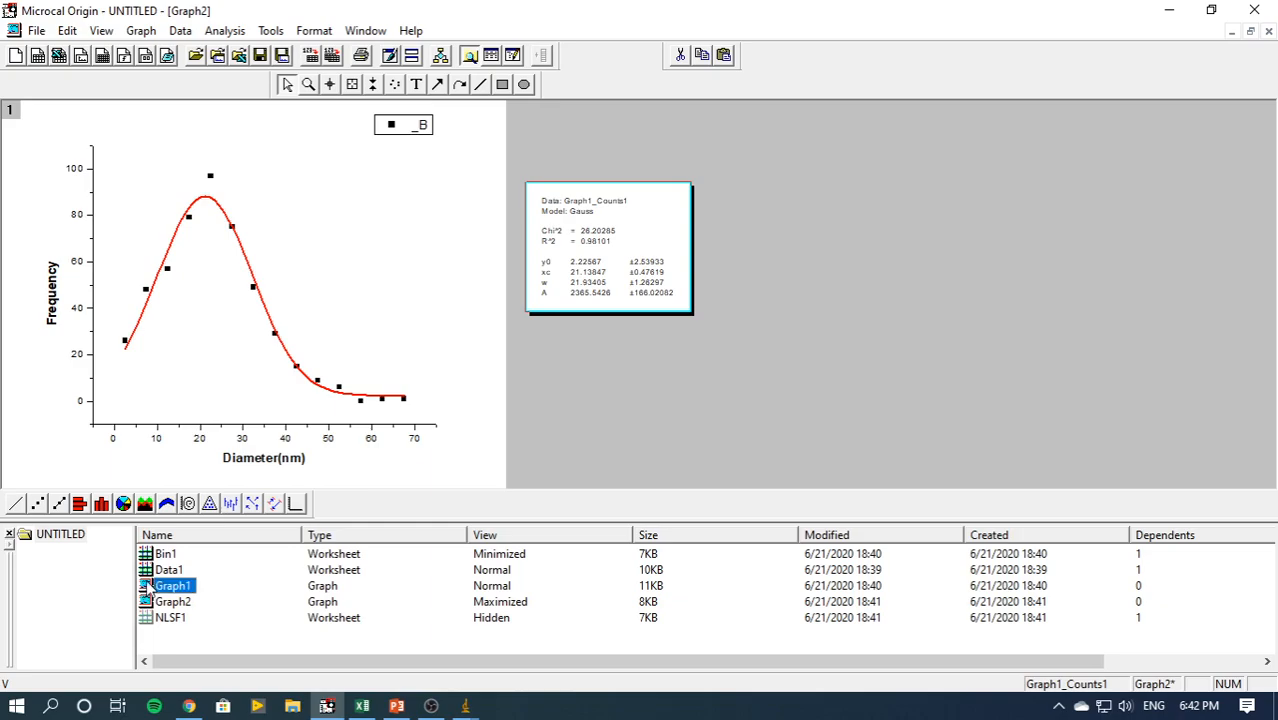